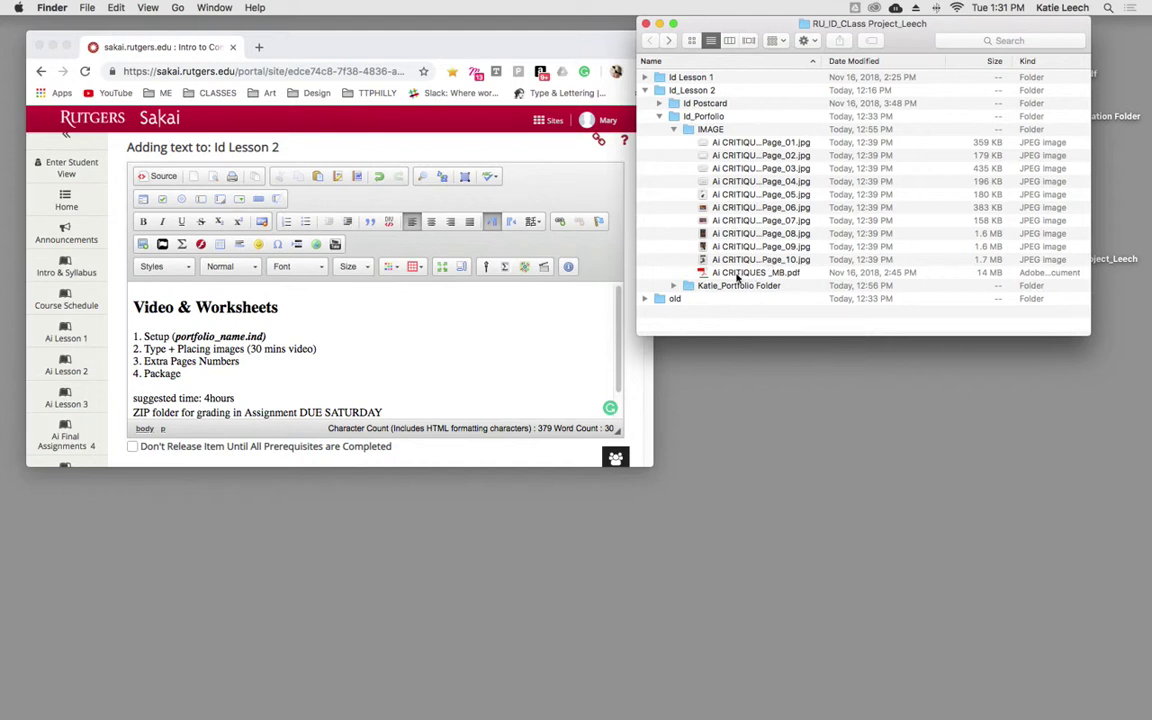
Step: Expand the portfolio folder in Finder to list its Links, Instructions.txt and NAME_portfolio files
left_click(673, 286)
scroll(730, 288, "down", 2)
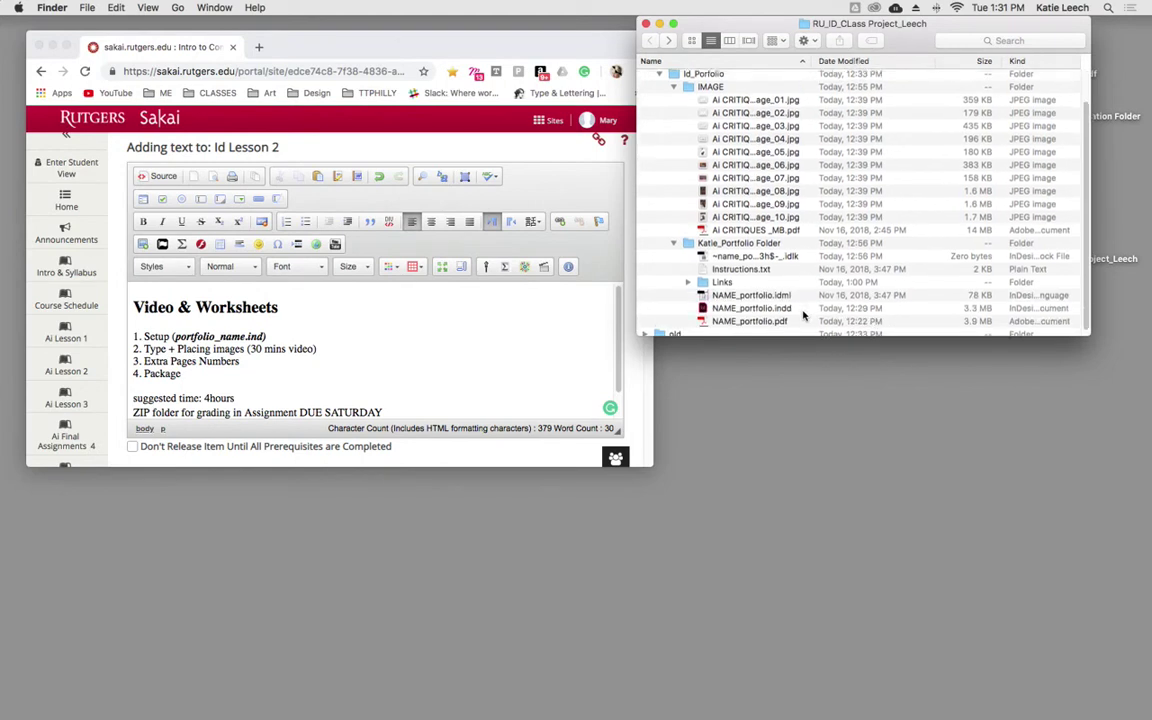
Step: Open NAME_portfolio.indd in InDesign and zoom out to see several spreads
left_click(720, 306)
double_click(722, 309)
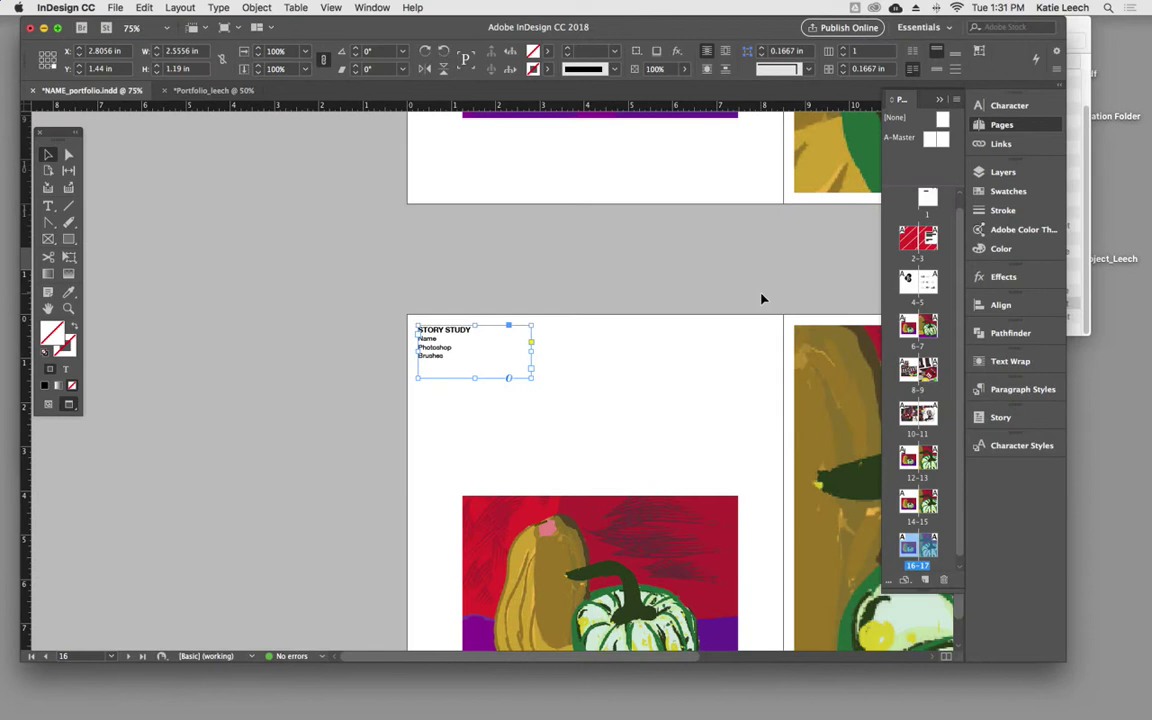
scroll(760, 296, "up", 20)
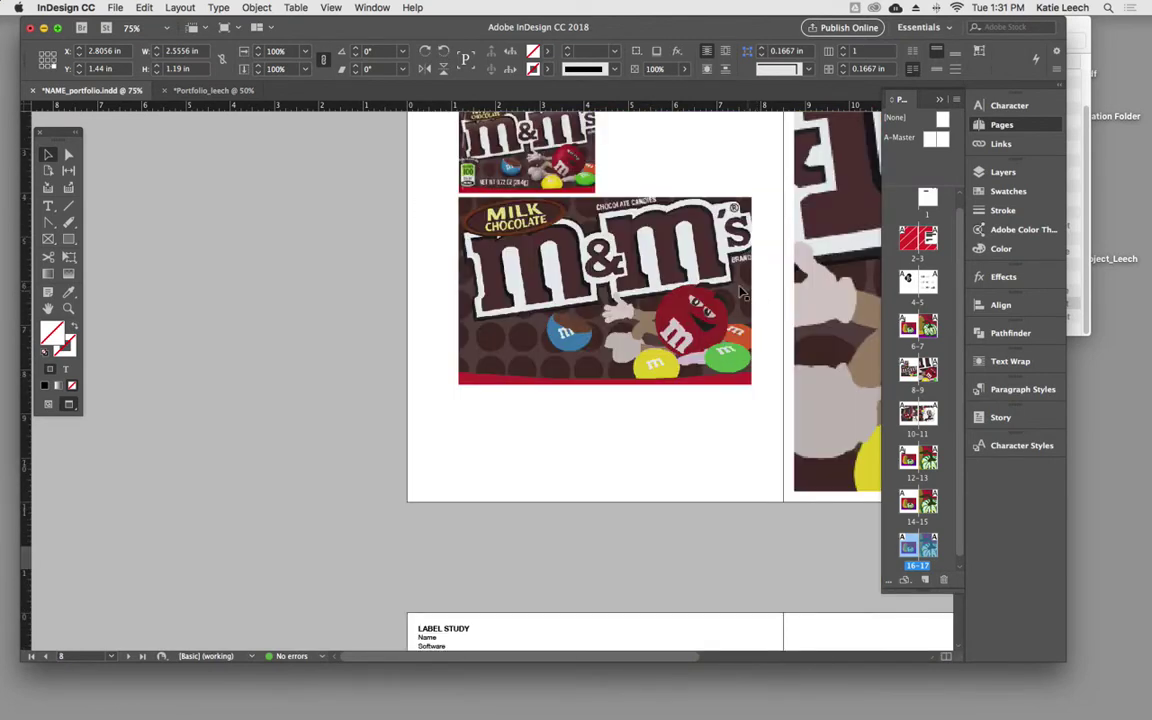
scroll(740, 290, "down", 10)
scroll(740, 290, "right", 7)
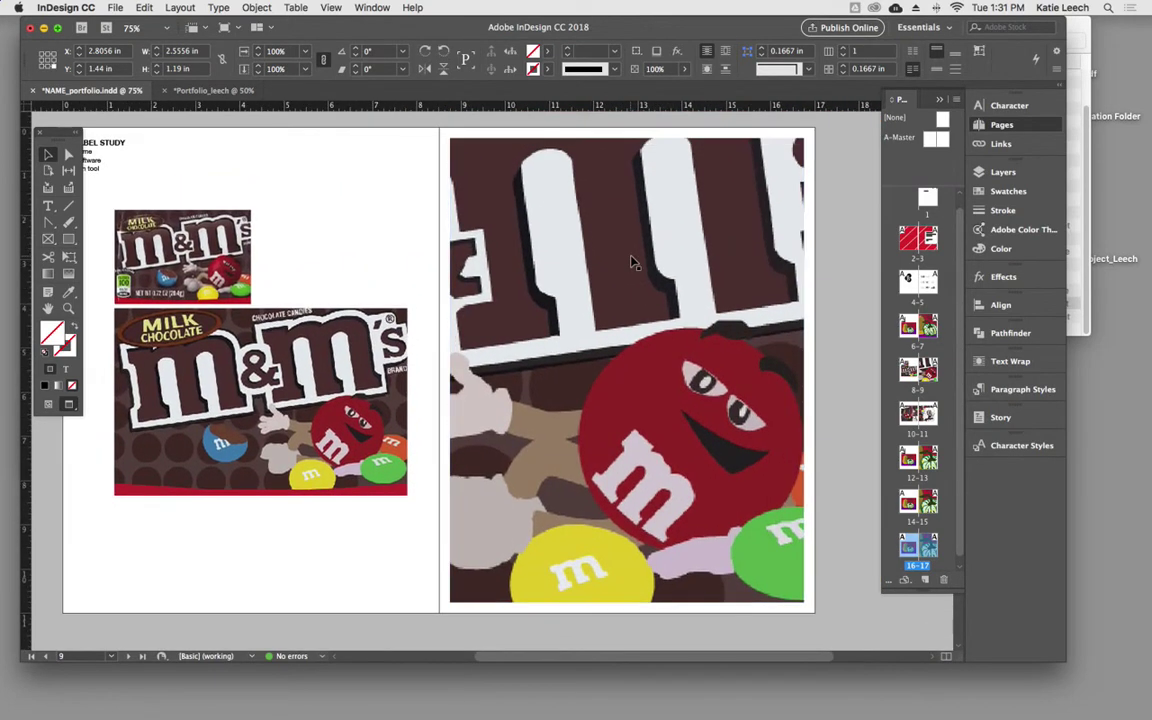
key("super+minus")
key("super+minus")
key("super+minus")
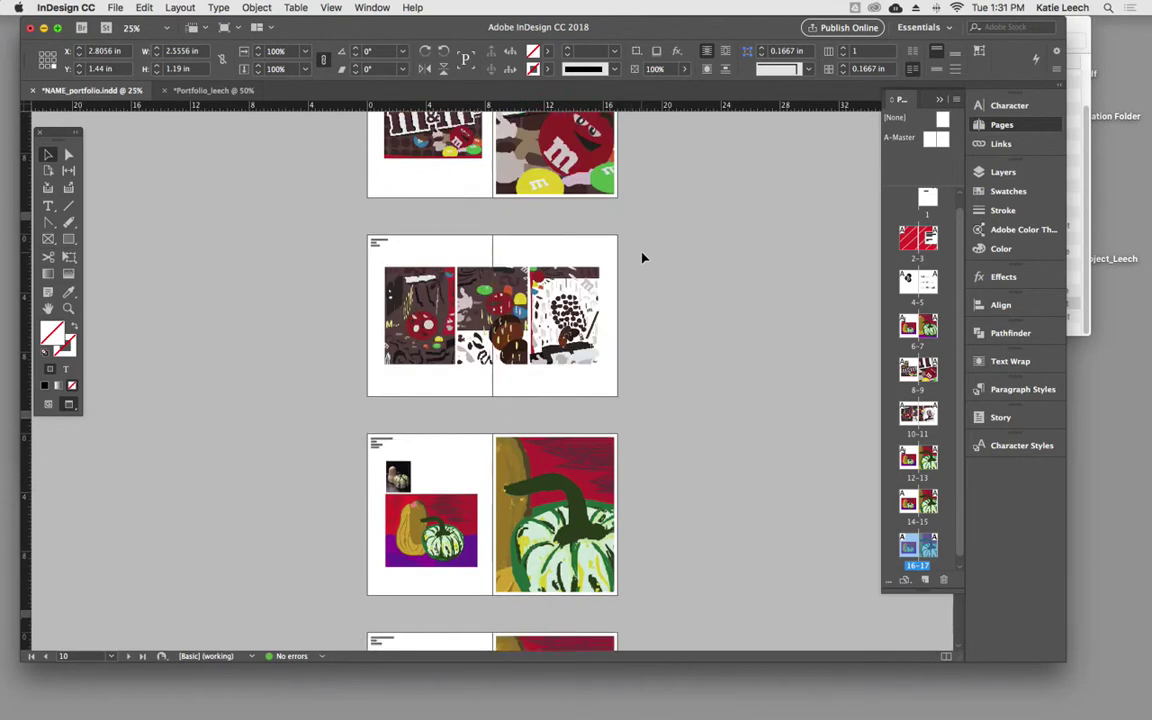
Step: Apply the A-Master to page 1 and select spreads 2-3 through 16-17
scroll(643, 258, "up", 12)
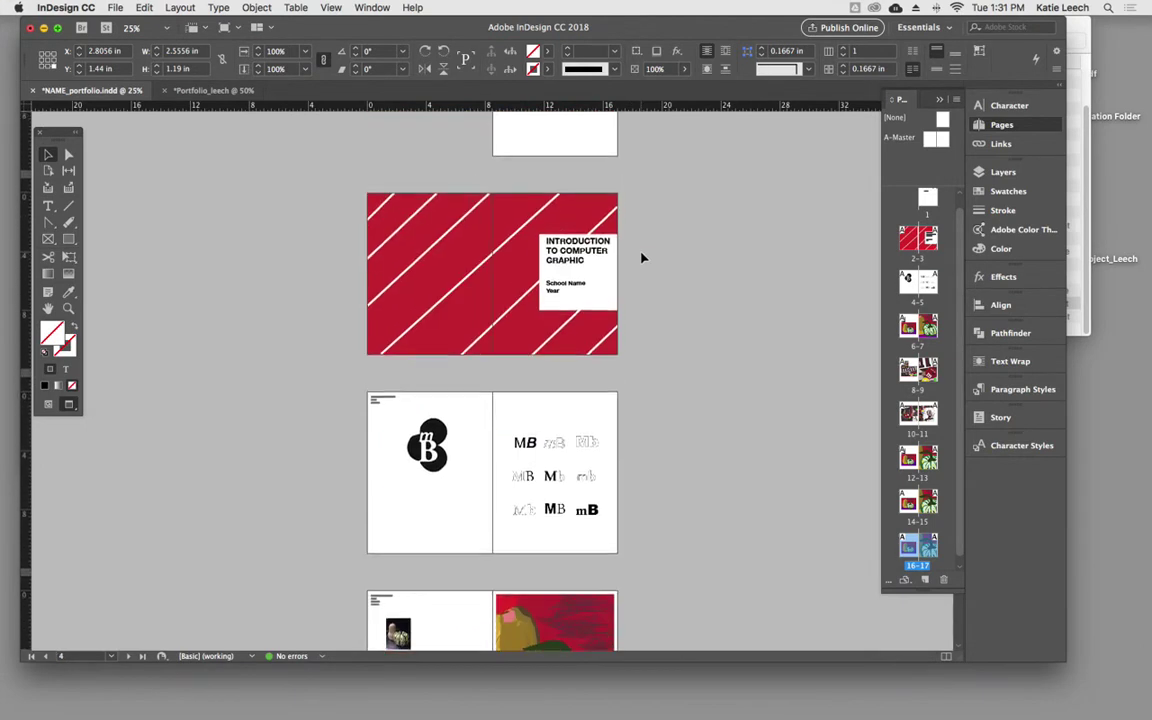
scroll(643, 258, "up", 3)
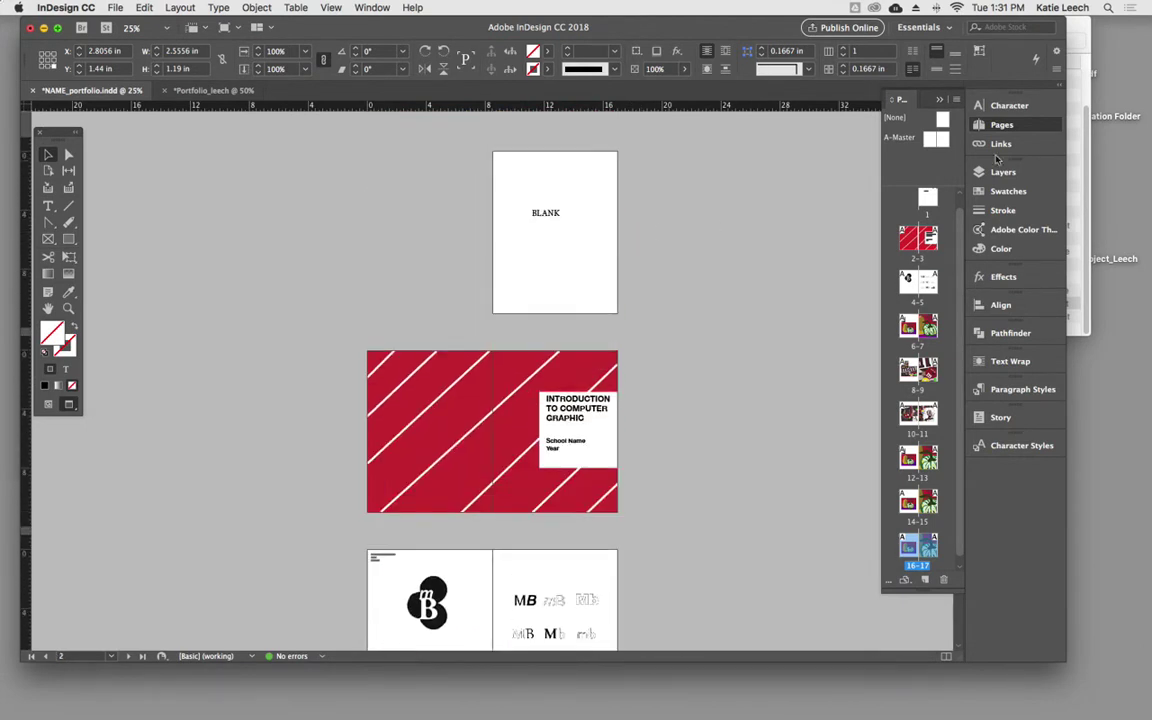
left_click_drag(900, 140, 921, 194)
left_click(915, 228, "shift")
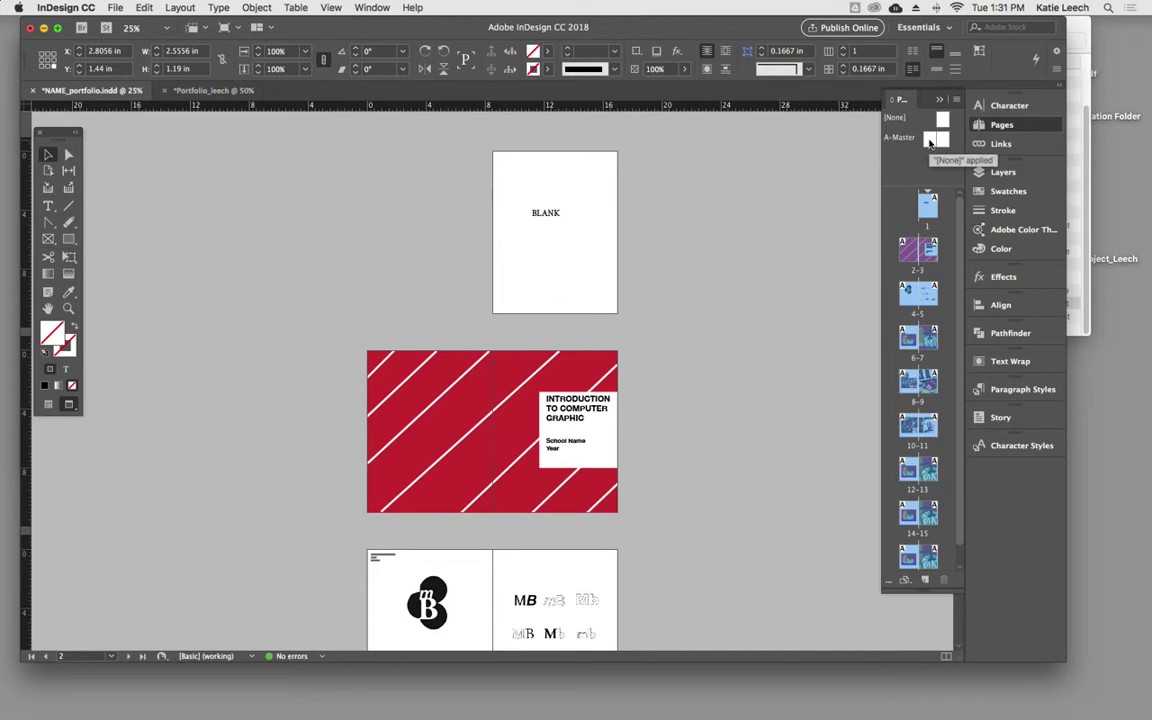
Step: Jump to the monogram spread 4-5, then select every item on spread 6-7
left_click(792, 244)
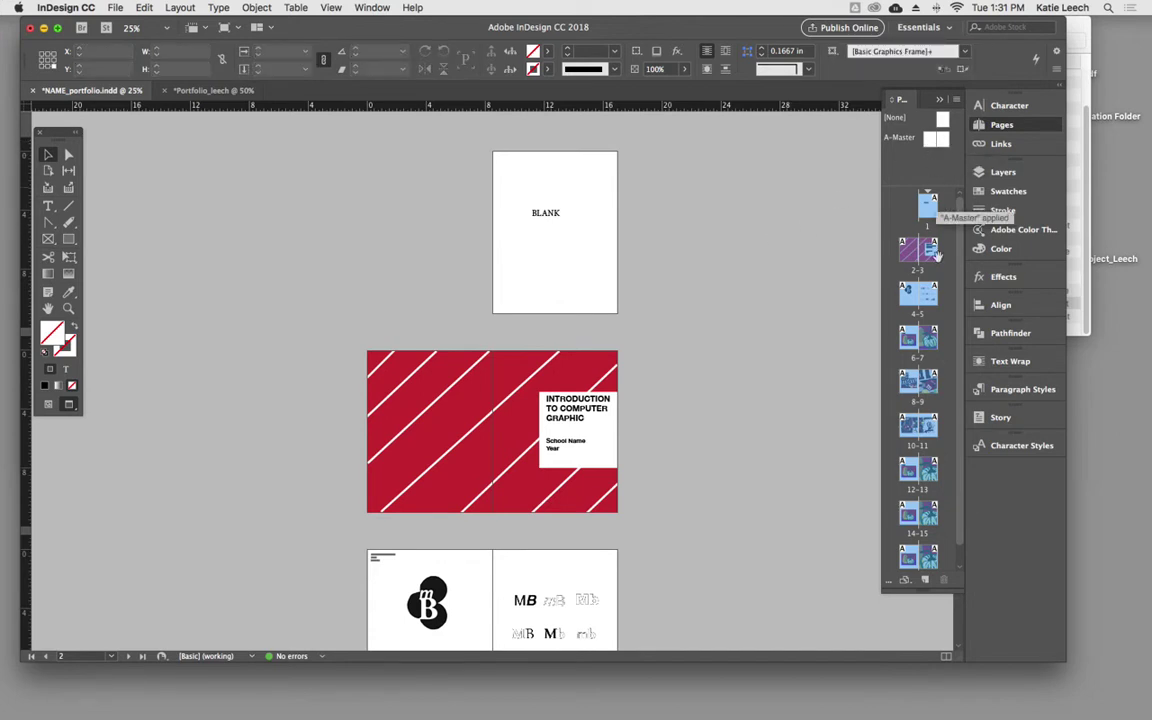
double_click(918, 293)
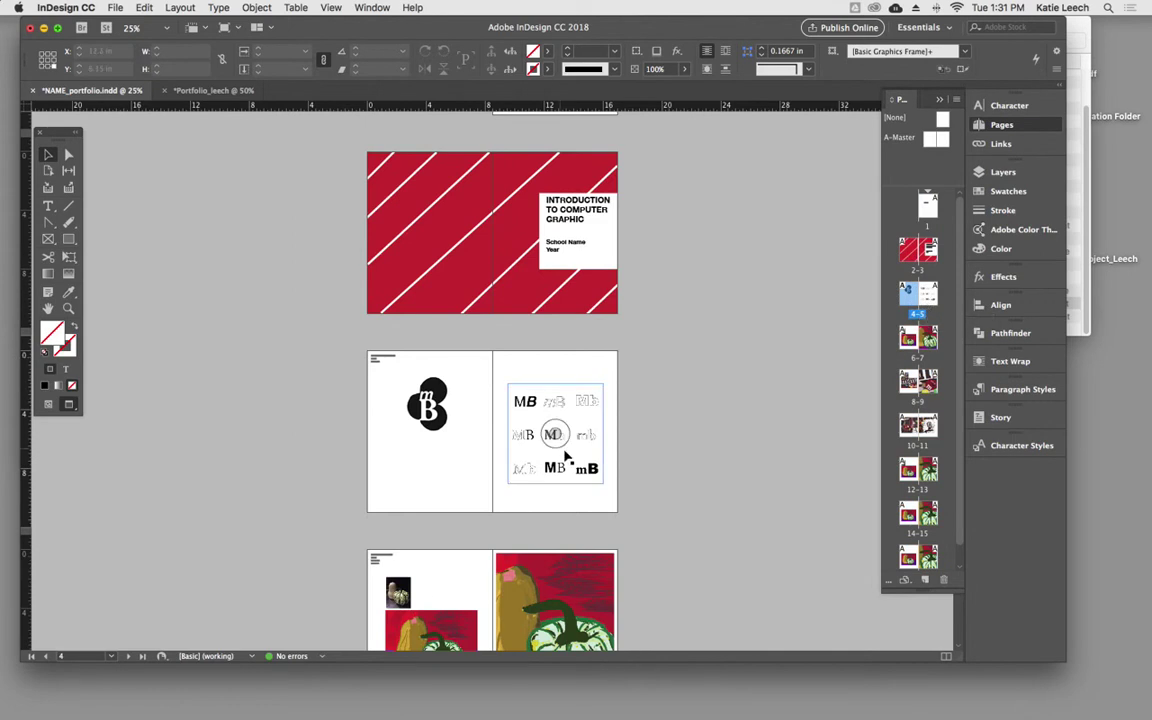
scroll(512, 415, "down", 5)
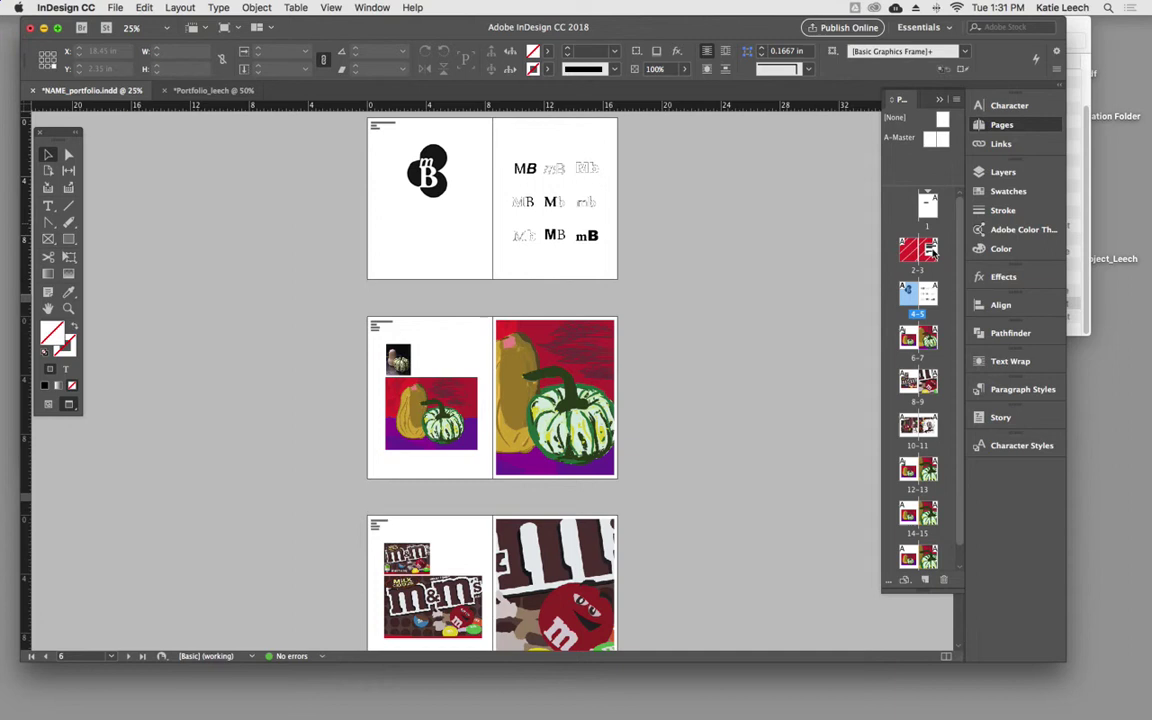
left_click(486, 386)
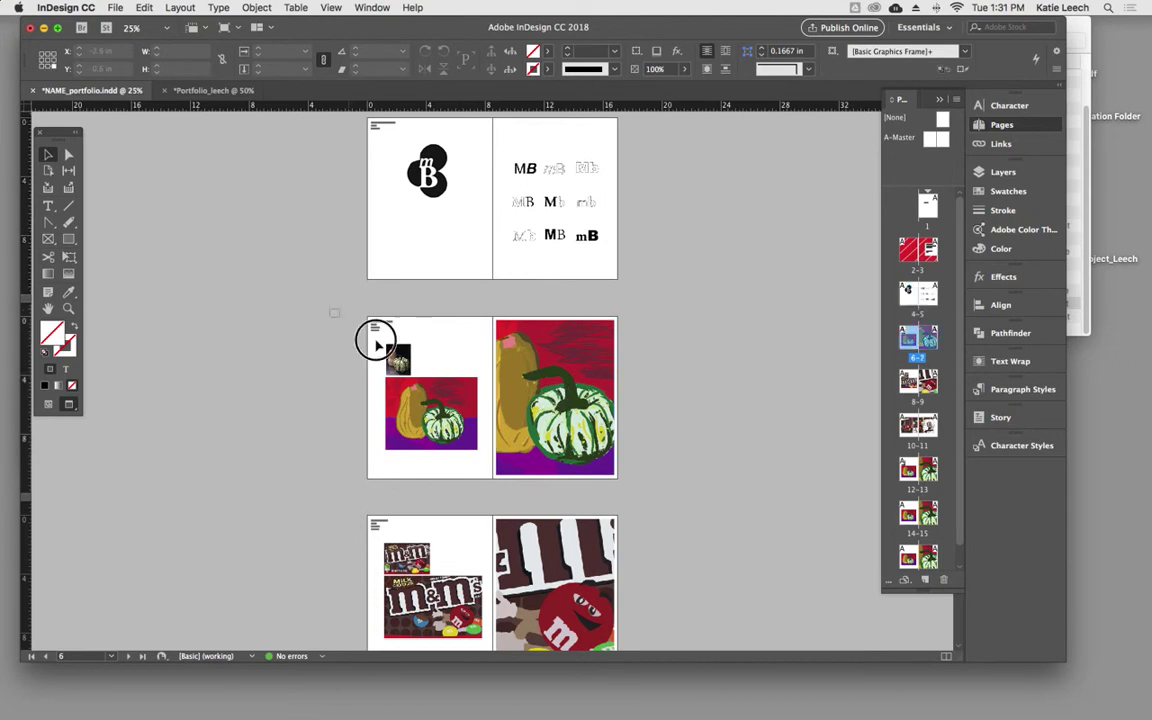
left_click_drag(332, 312, 658, 478)
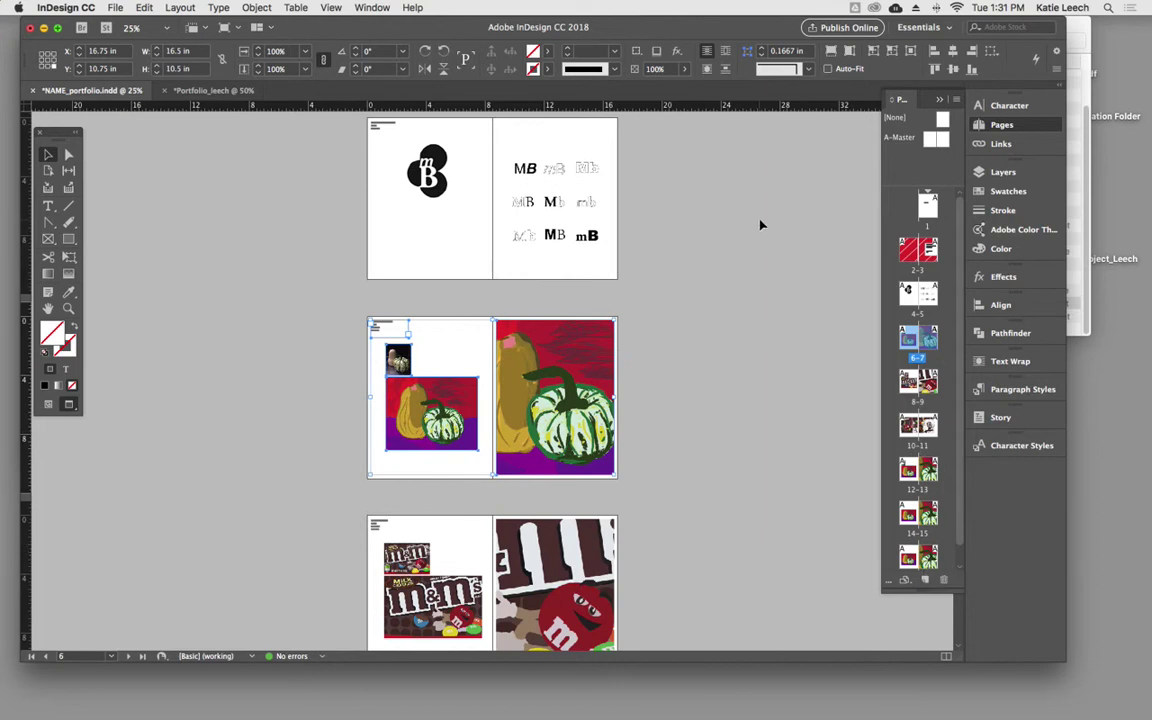
scroll(760, 225, "up", 2)
Step: Delete the extra C-Master and B-Master, leaving only A-Master, and return to spread 4-5
left_click(940, 142)
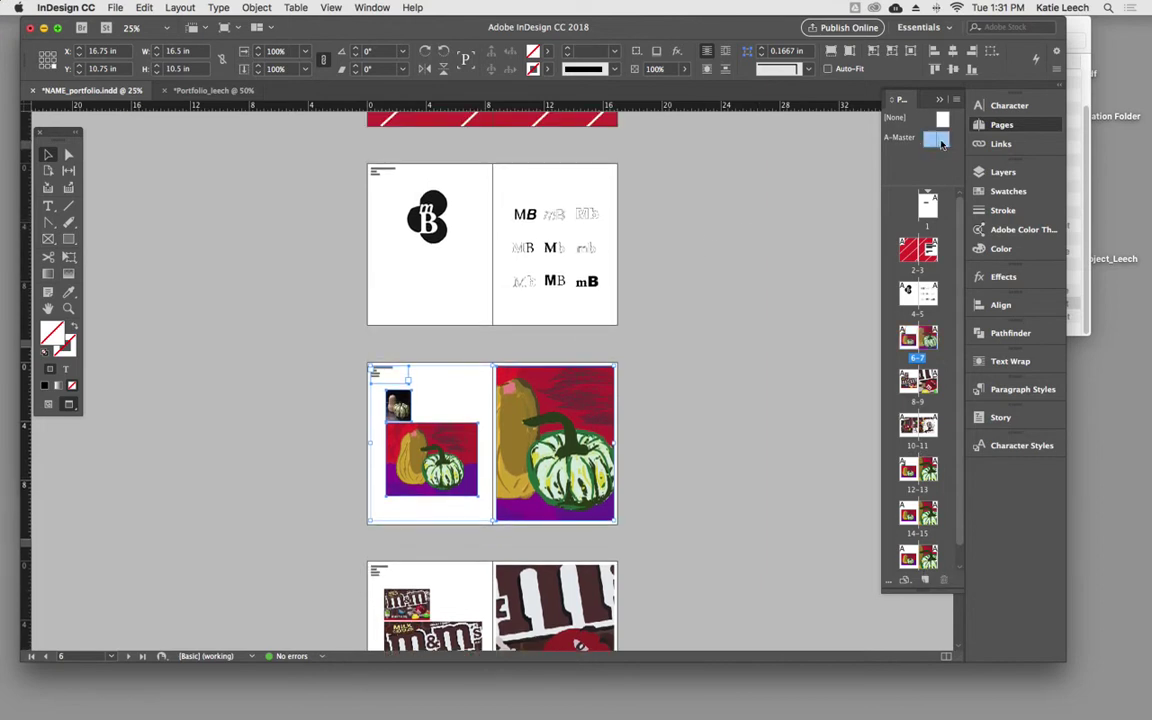
left_click(926, 582)
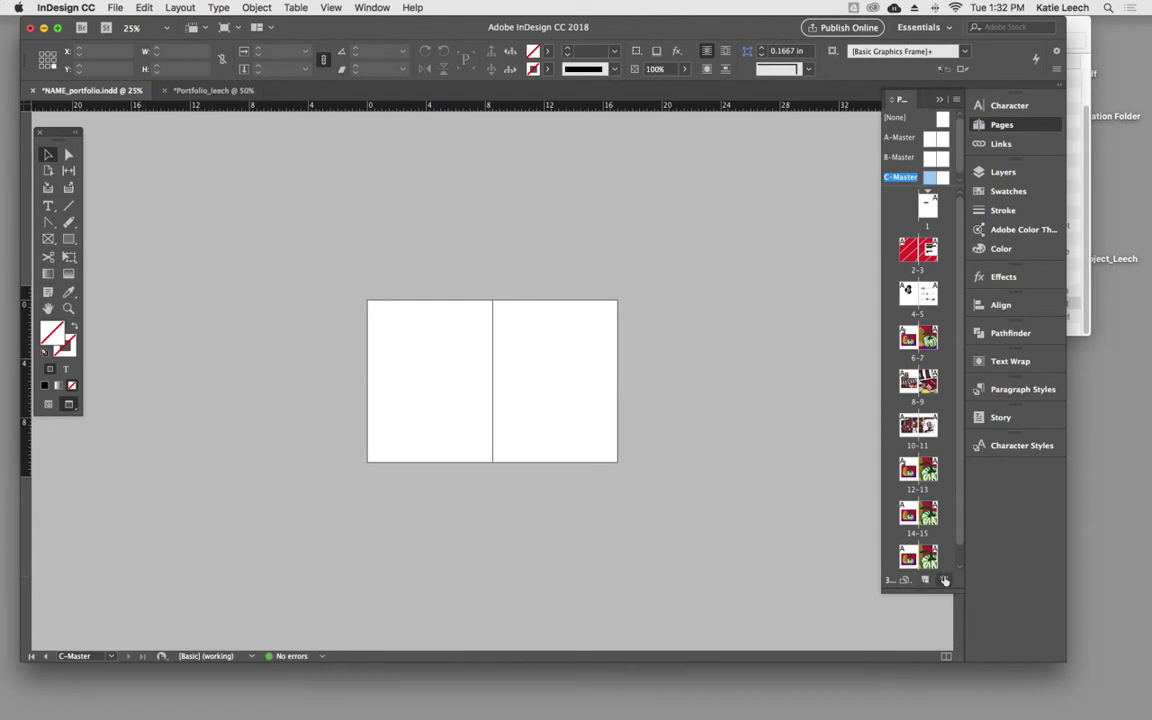
left_click(943, 579)
left_click(943, 579)
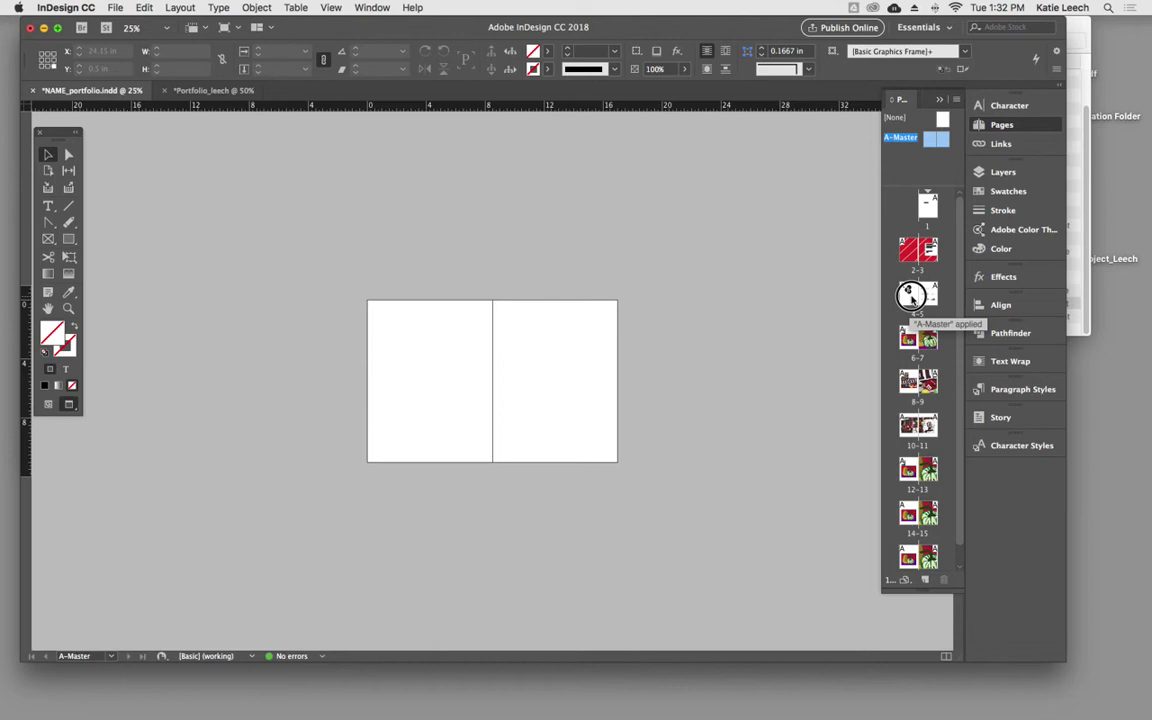
double_click(911, 298)
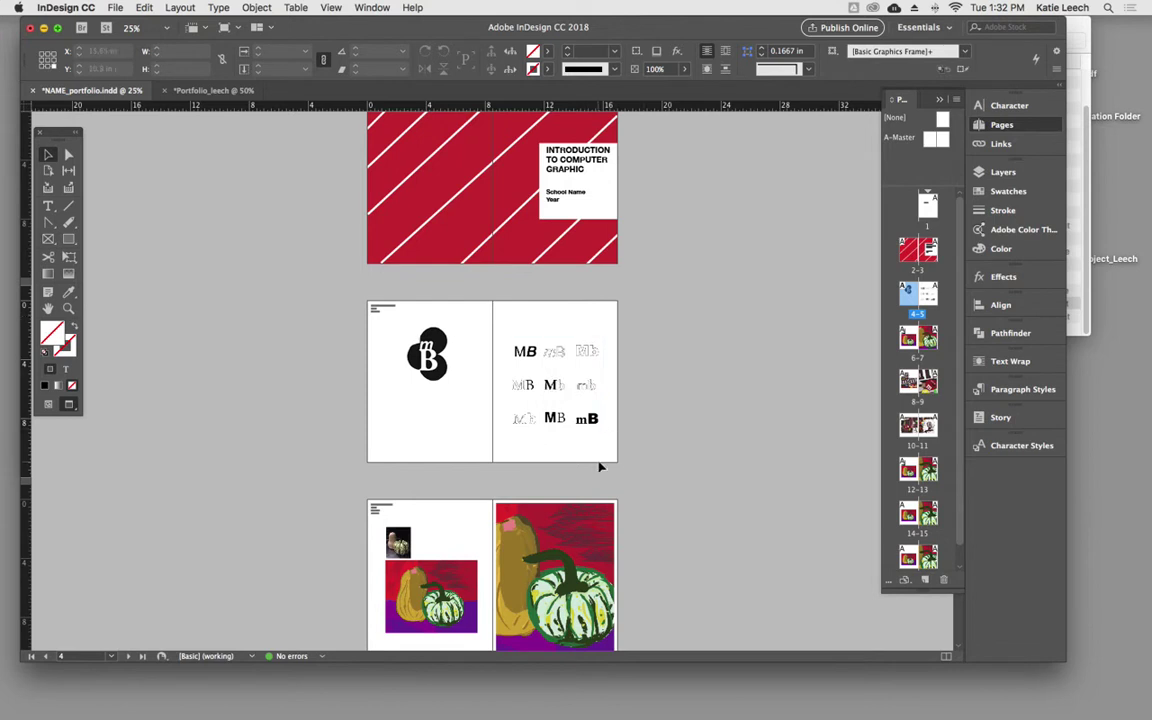
Step: Nudge the B monogram logo on page 4 slightly lower, then zoom in to 75%
scroll(647, 442, "down", 2)
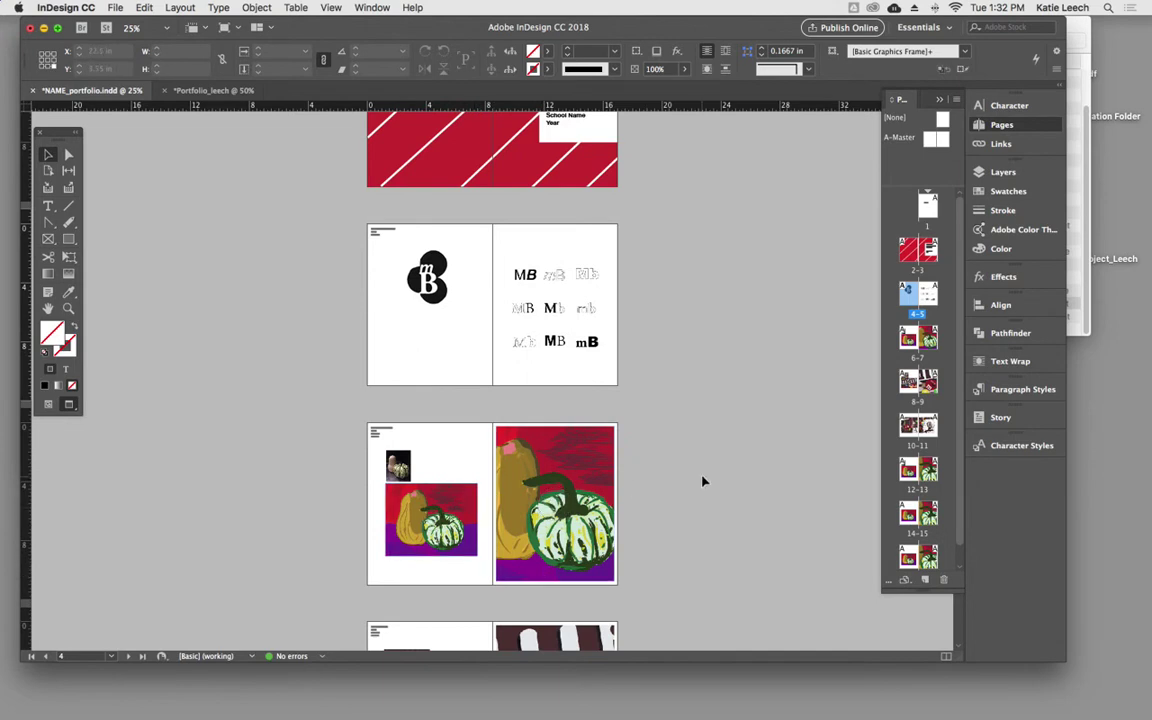
scroll(440, 381, "up", 1)
left_click(440, 305)
left_click_drag(440, 305, 441, 330)
left_click(703, 353)
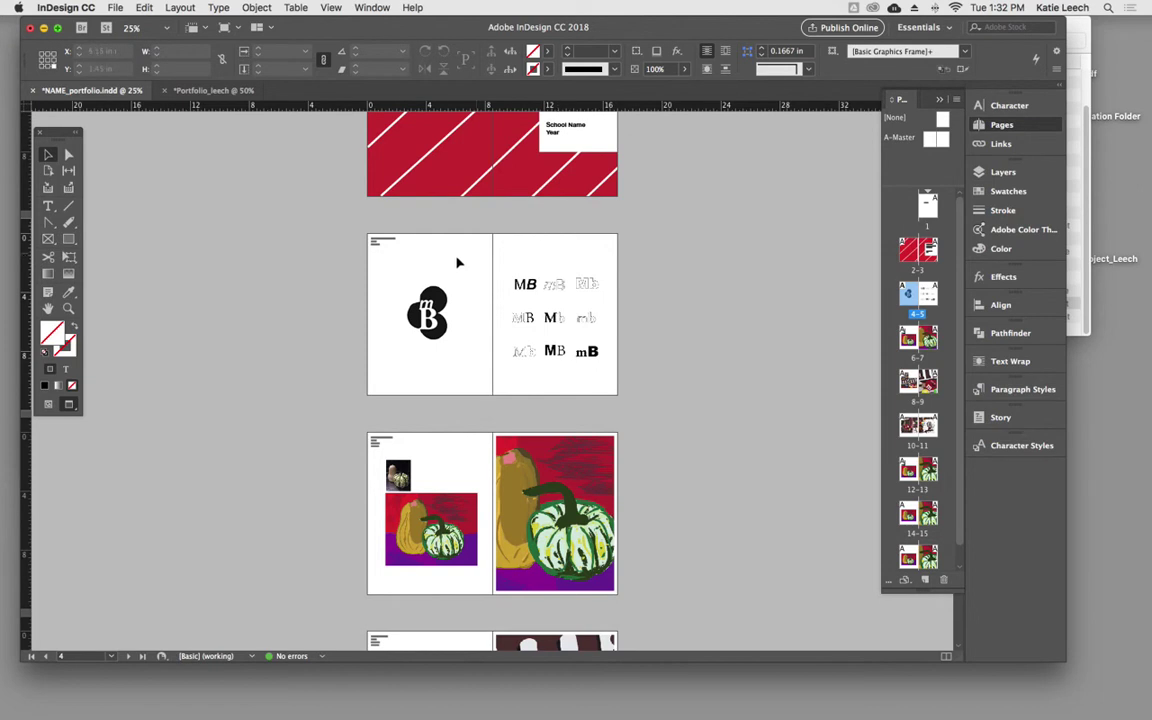
key("super+equal")
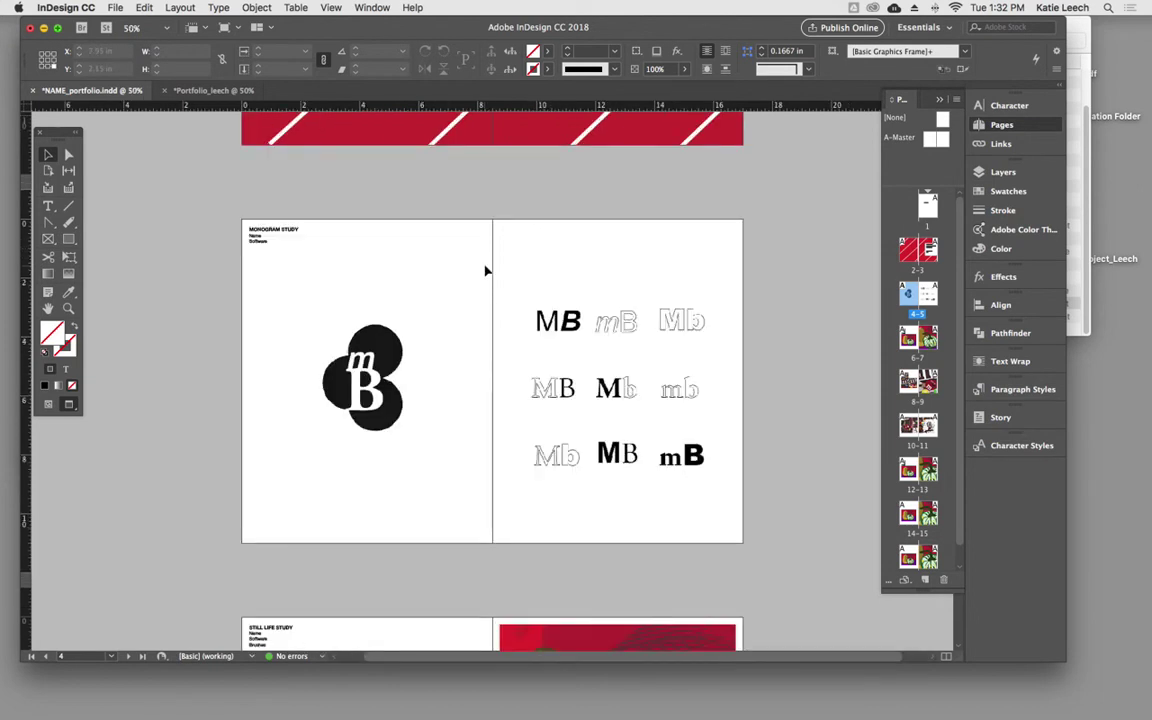
key("super+equal")
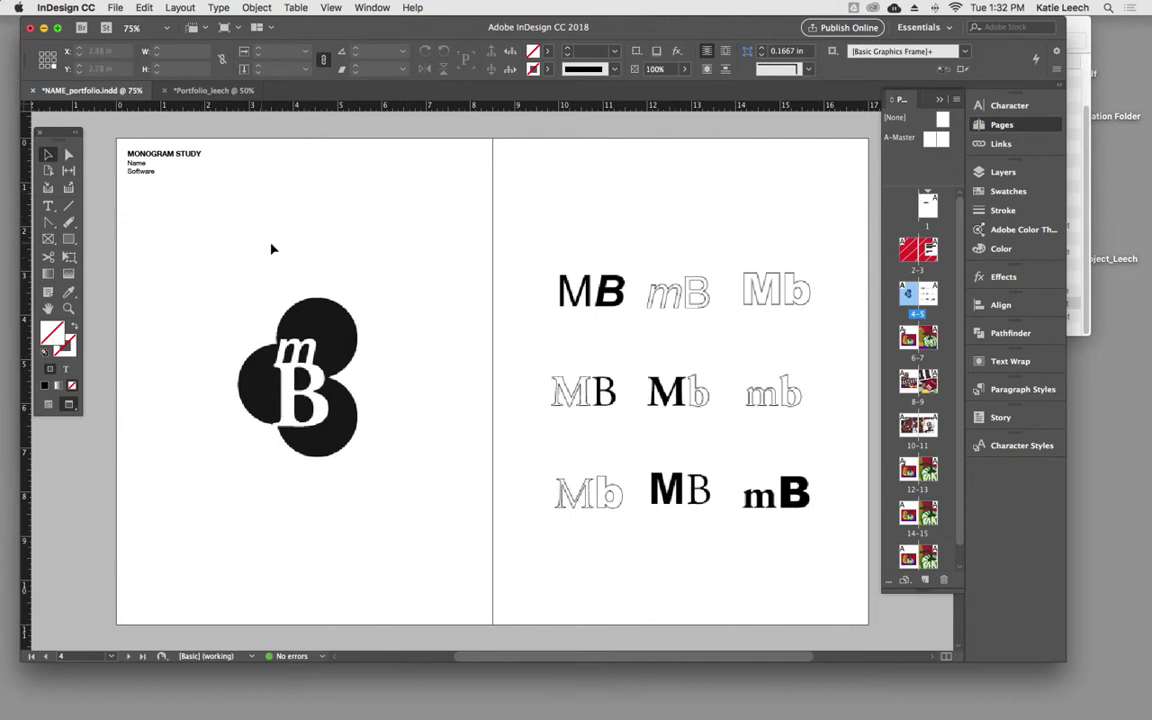
Step: Draw a [Black] horizontal rule across spread 4-5 just under the MONOGRAM STUDY heading
left_click(69, 206)
left_click_drag(112, 180, 870, 181)
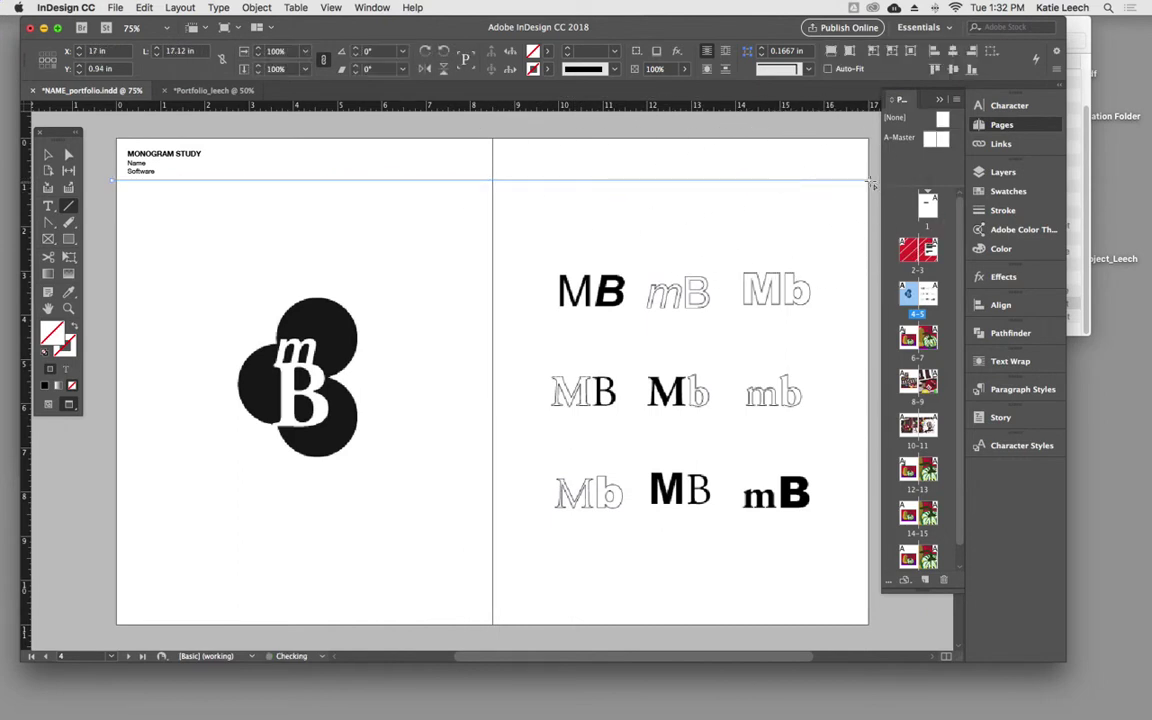
left_click(533, 68)
left_click(408, 156)
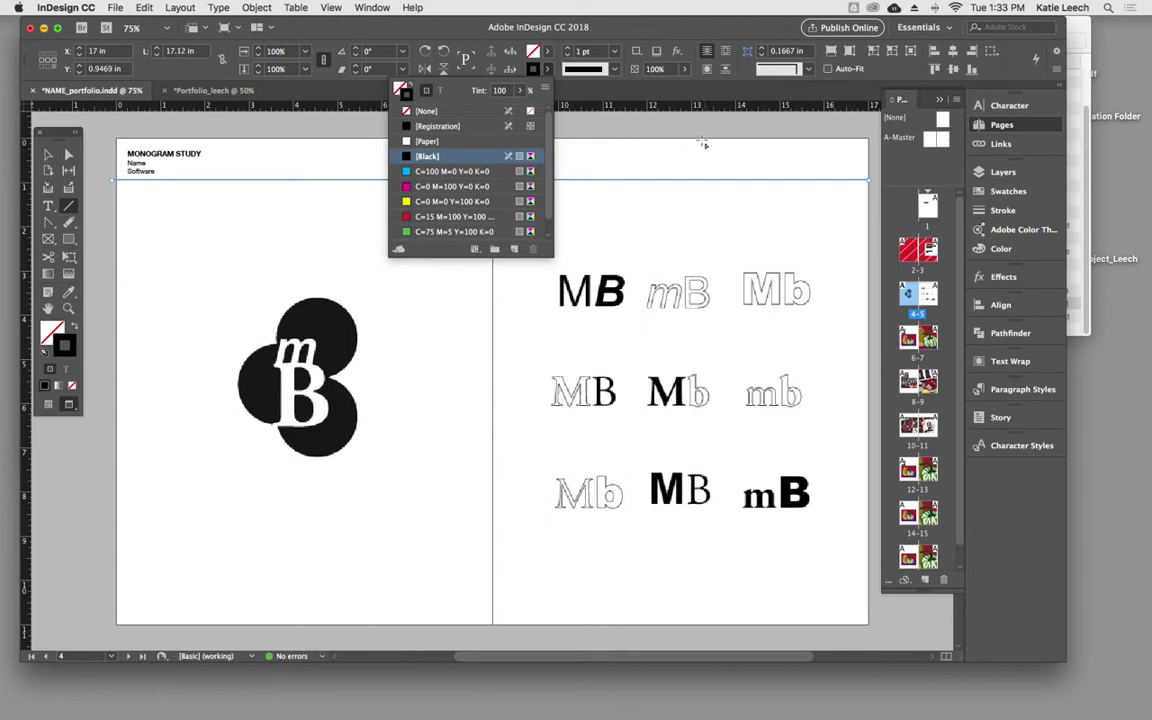
key("v")
key("Escape")
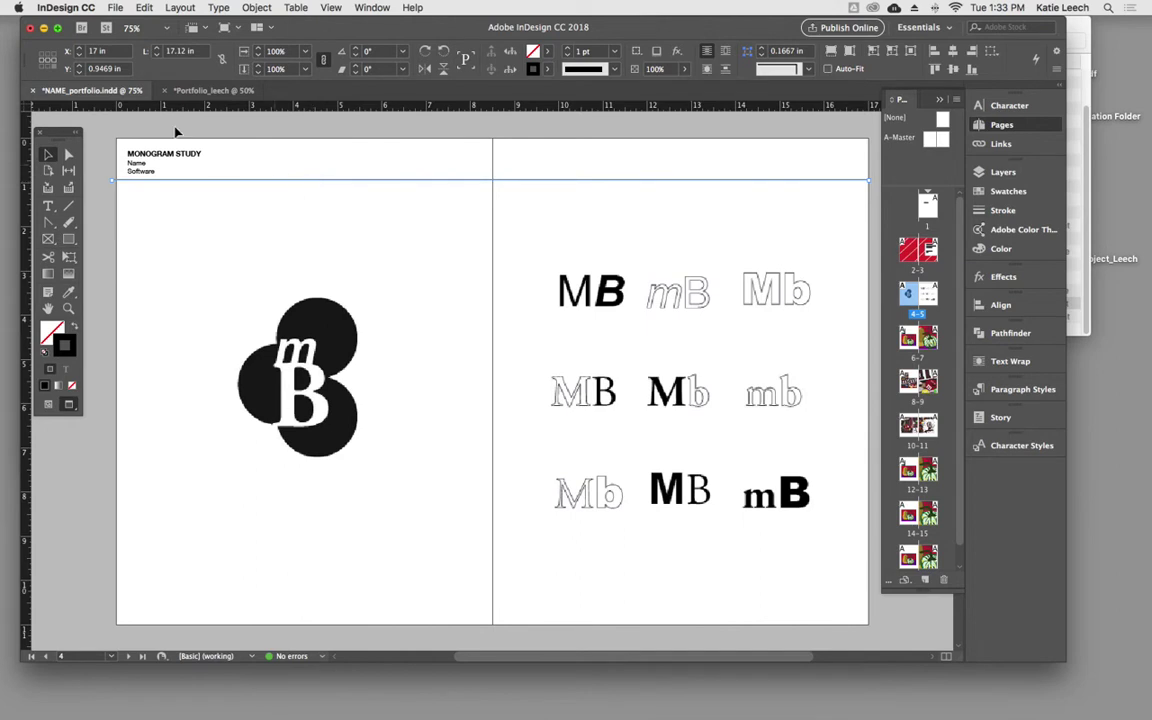
Step: Cut the horizontal rule from the monogram spread
left_click(144, 7)
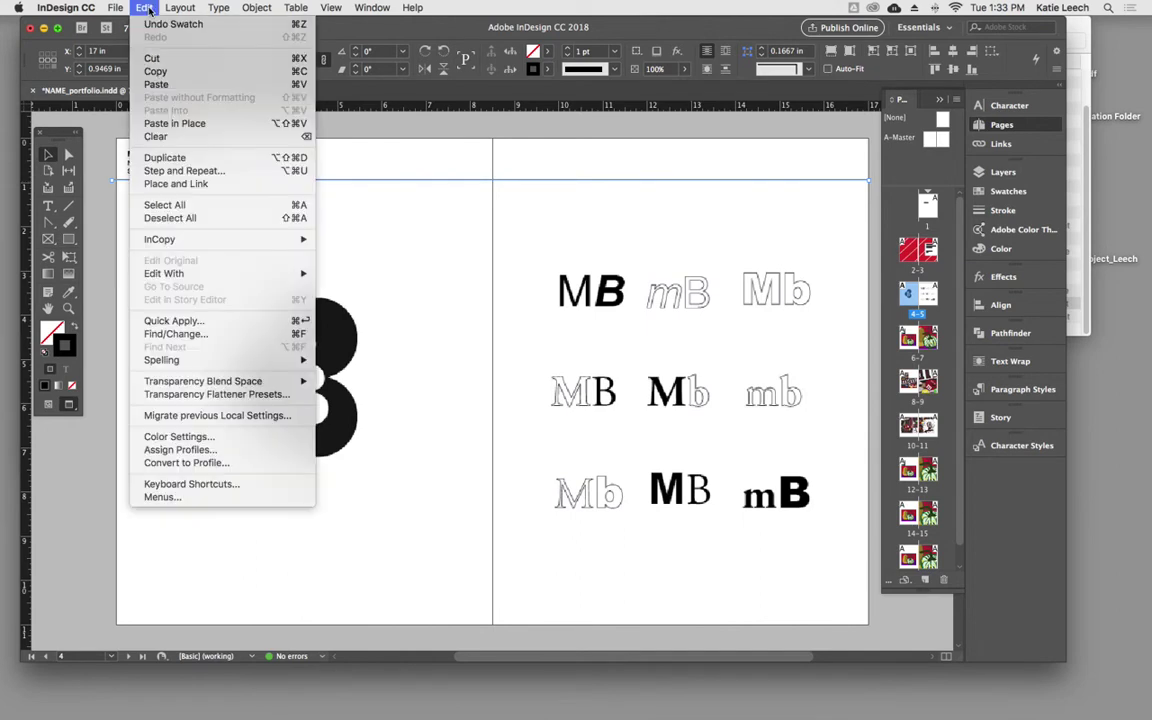
left_click(151, 60)
double_click(902, 137)
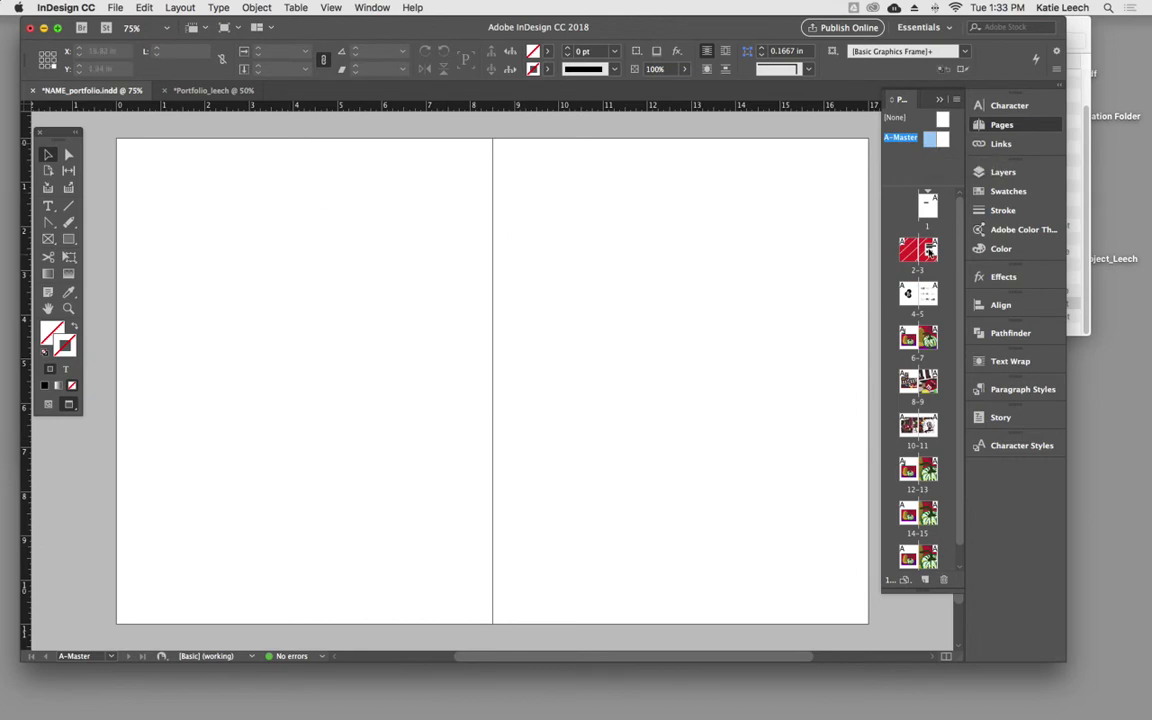
double_click(918, 293)
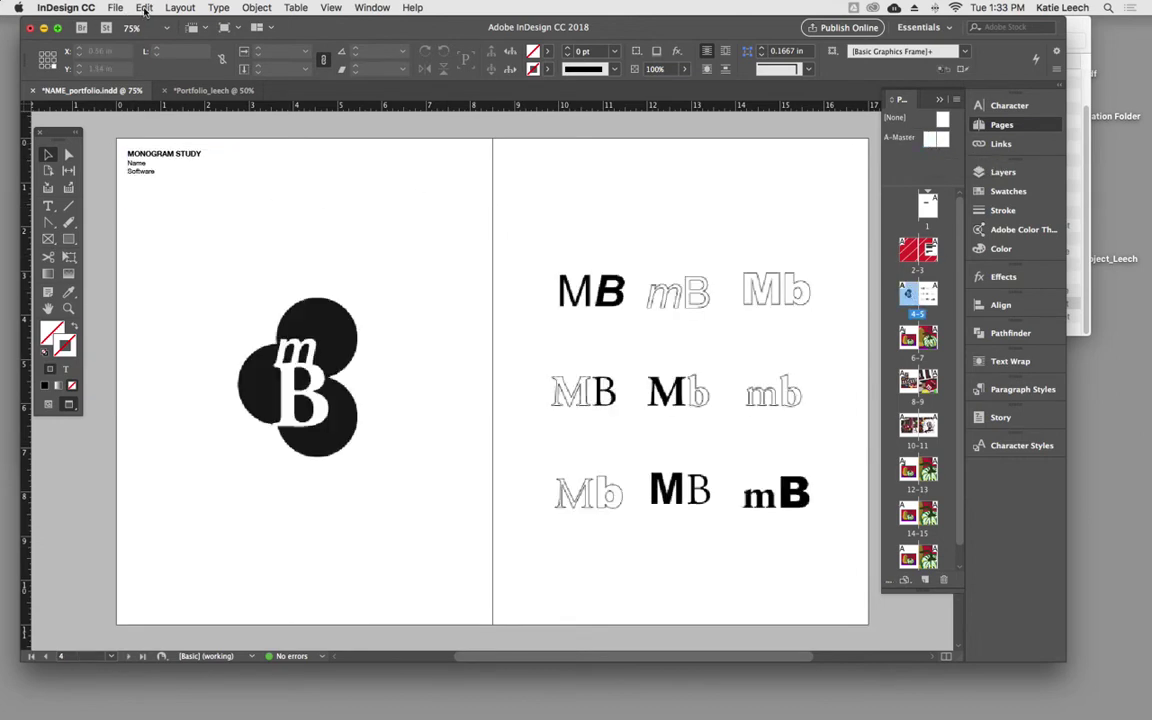
left_click(144, 8)
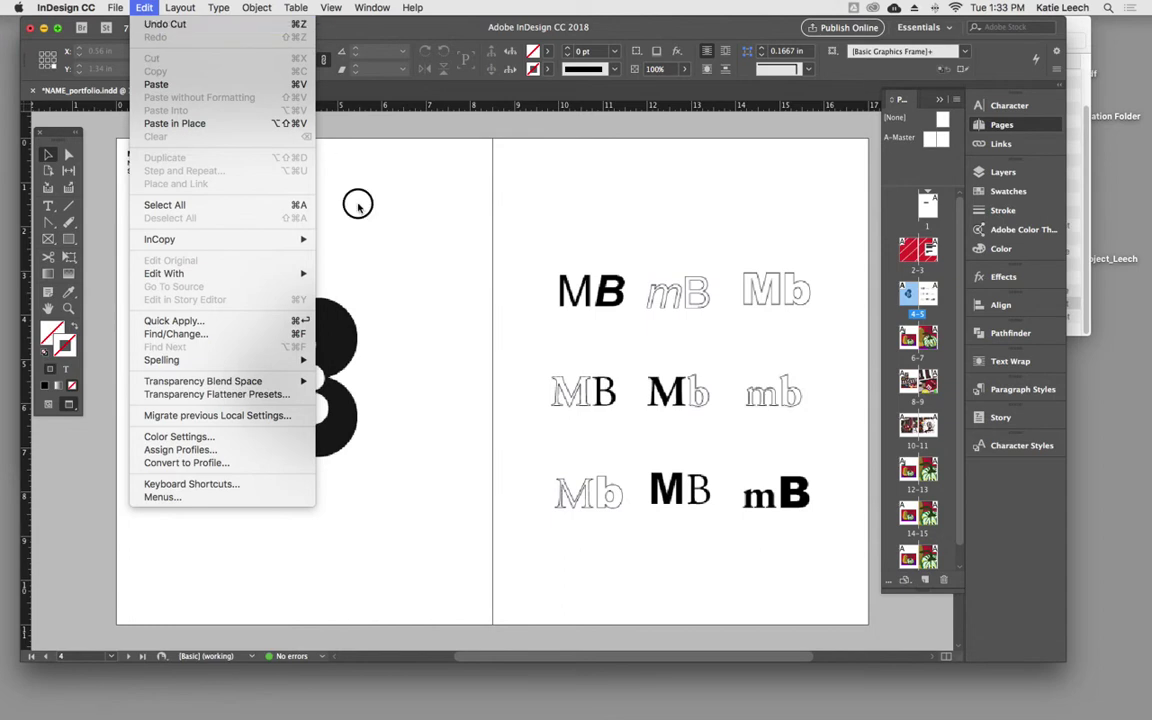
left_click(358, 205)
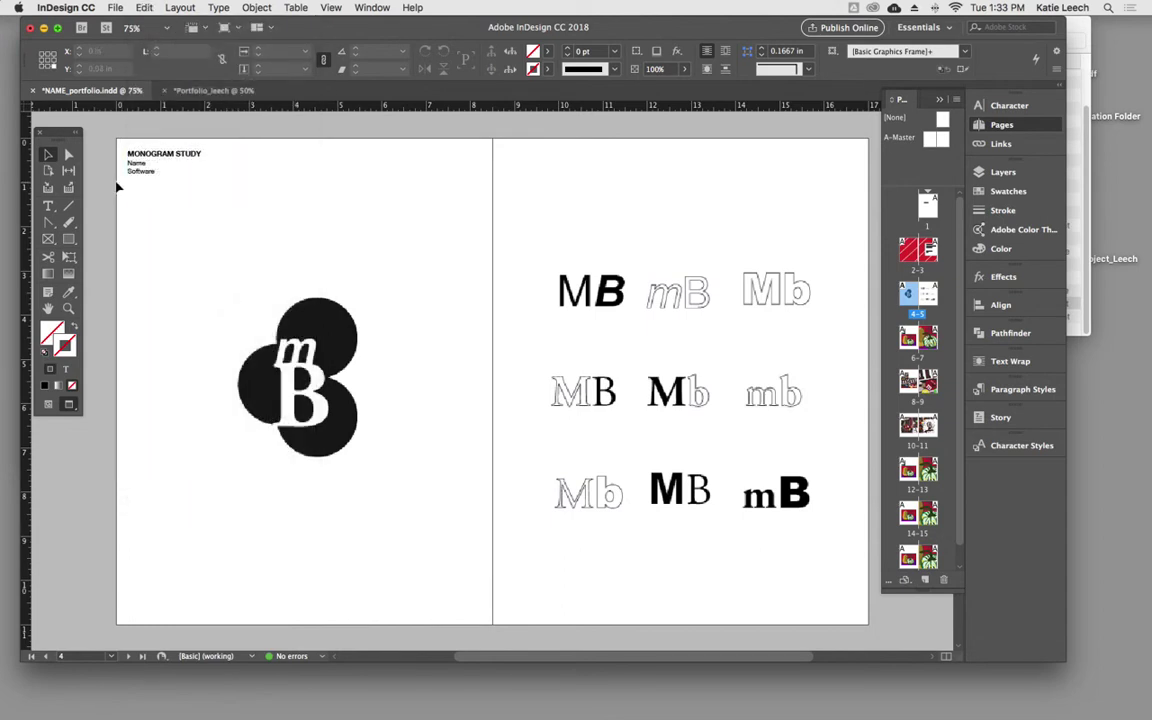
Step: Paste the rule in place on the A-Master spread and view page 1
left_click(177, 188)
left_click(755, 154)
double_click(936, 140)
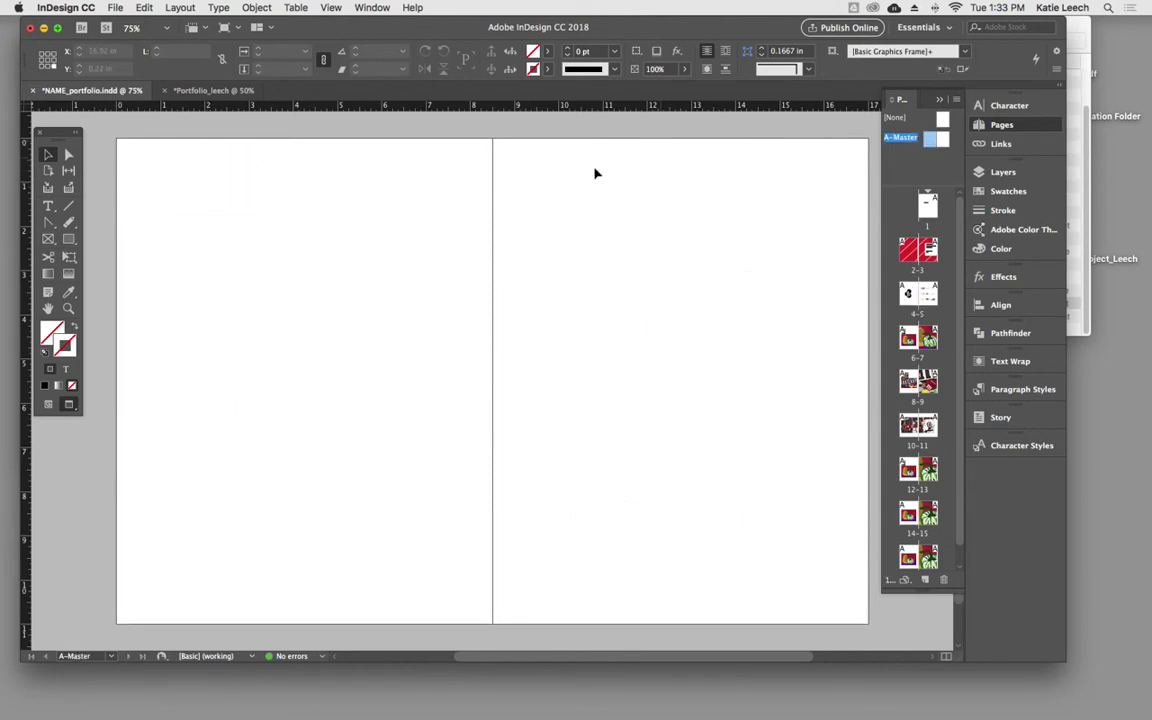
left_click(144, 7)
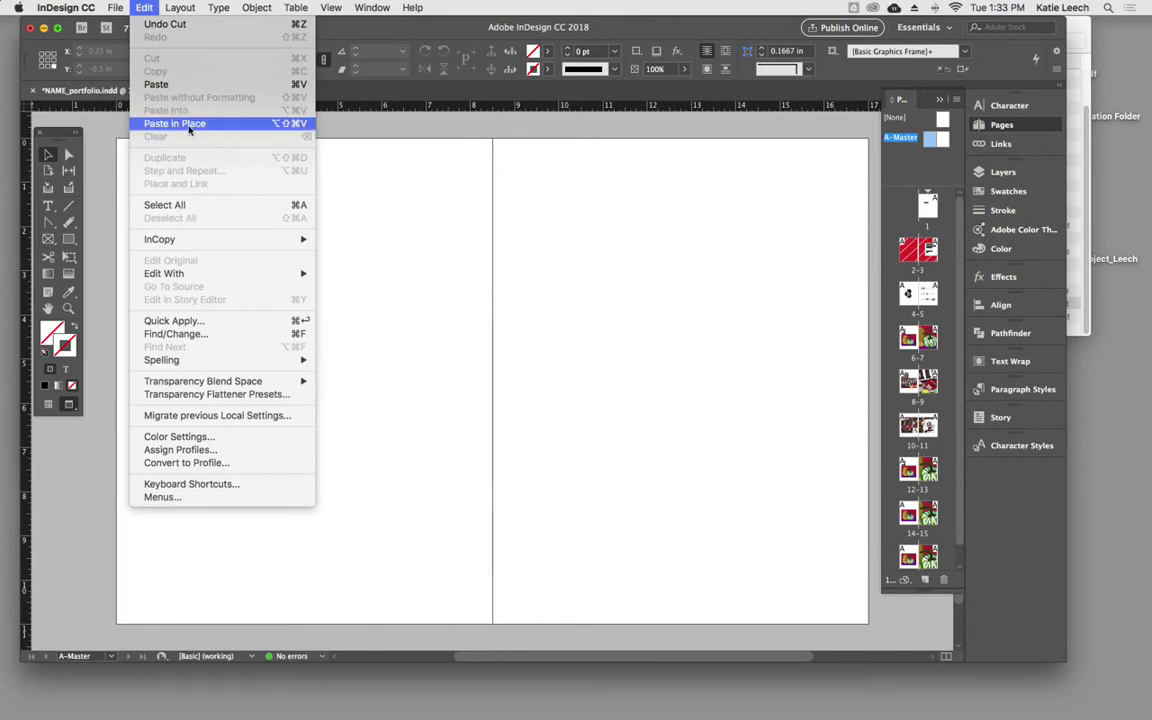
left_click(188, 124)
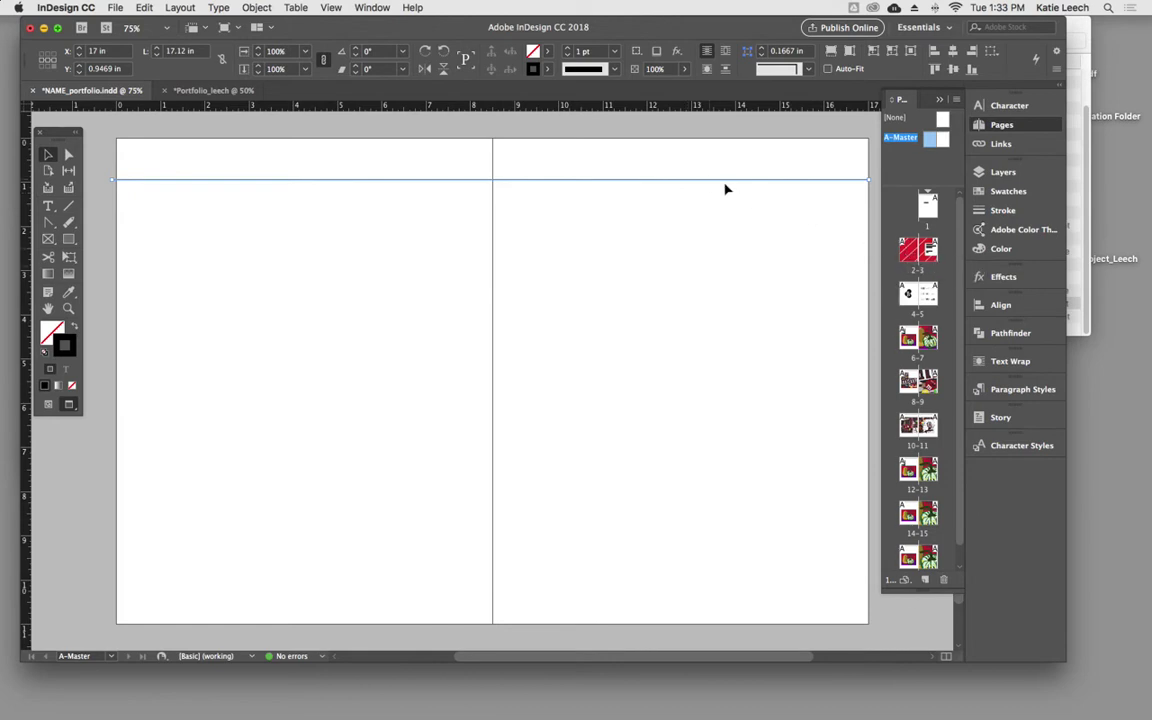
double_click(928, 206)
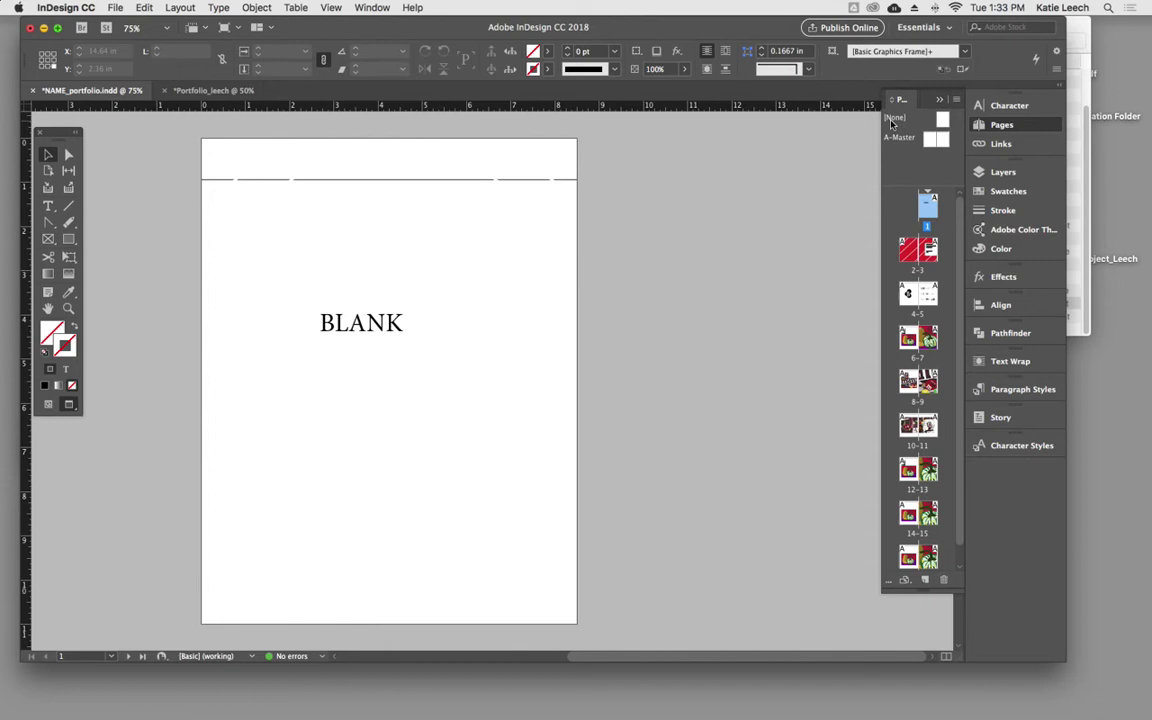
Step: Apply [None] to page 1, then review the cover spread 2-3 and monogram spread 4-5
left_click_drag(942, 120, 929, 200)
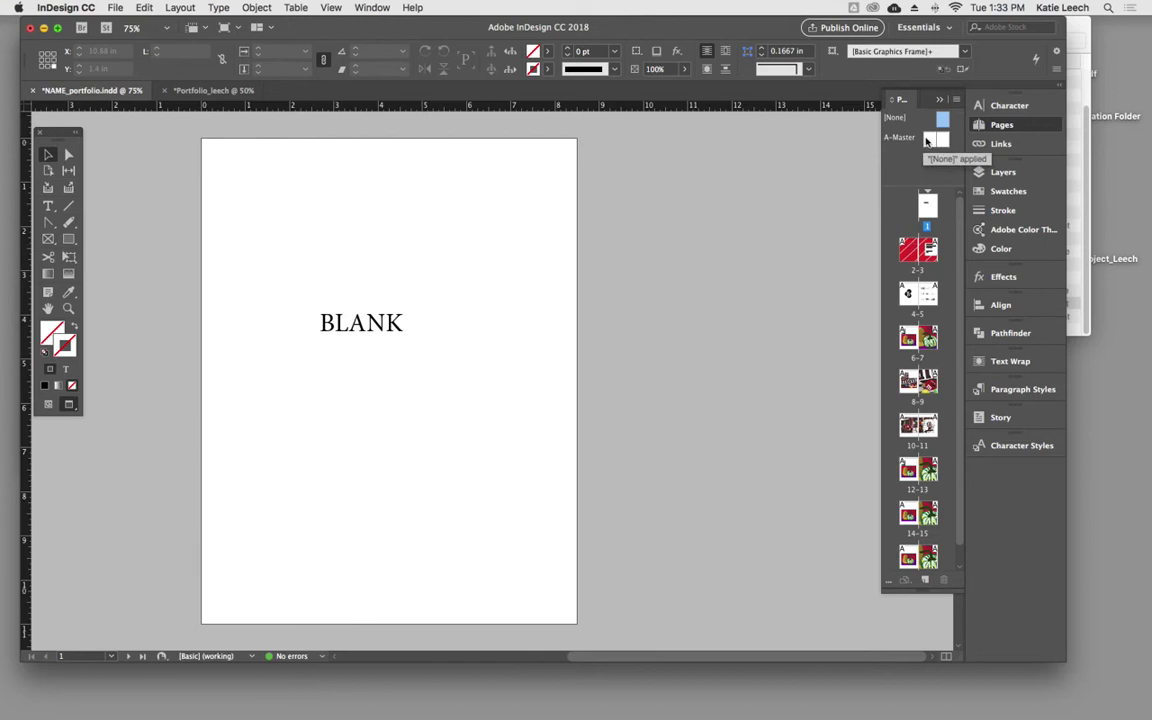
double_click(900, 137)
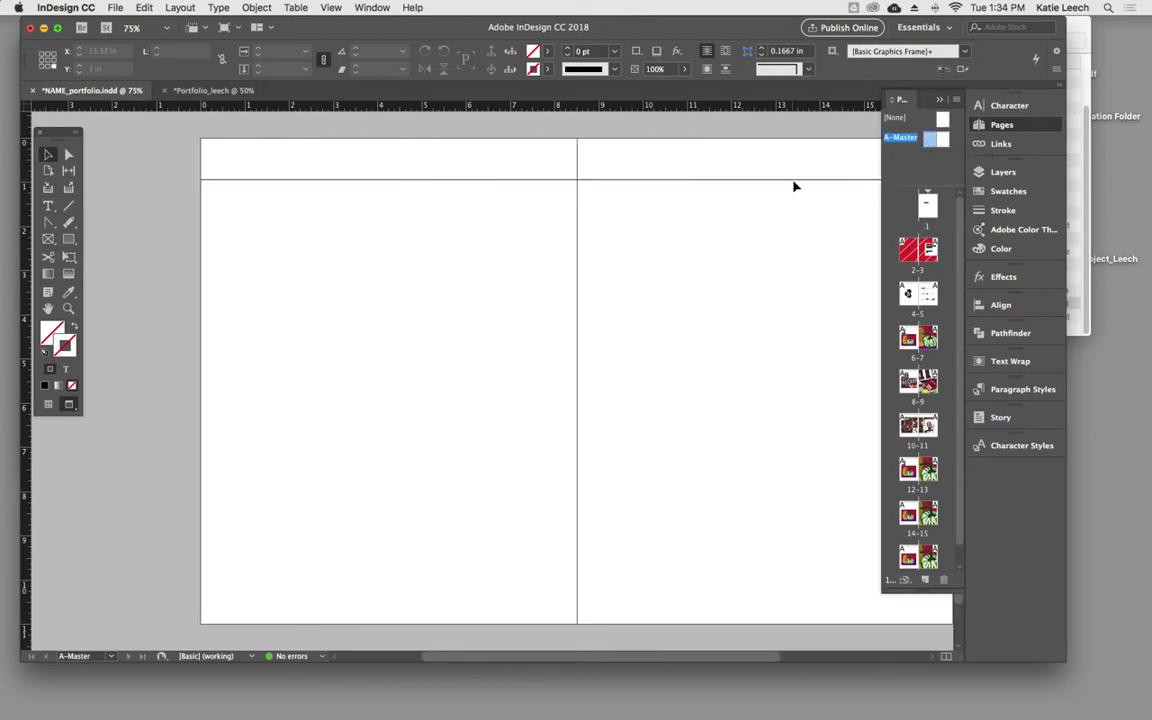
double_click(918, 250)
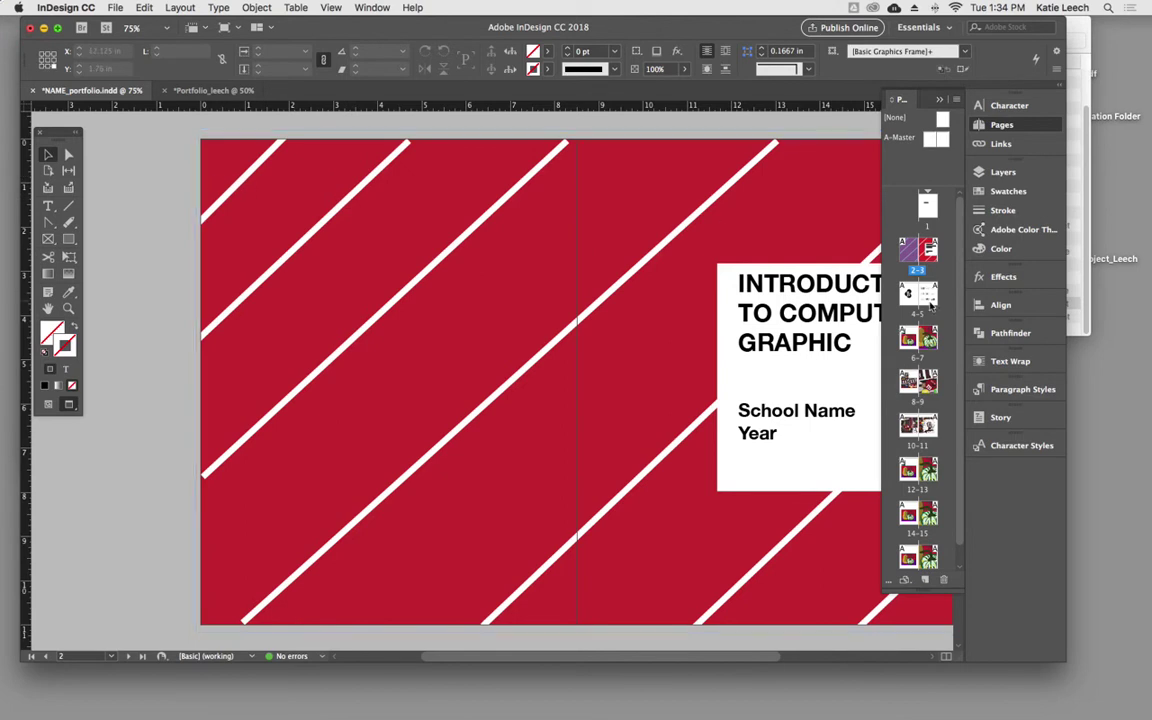
double_click(912, 294)
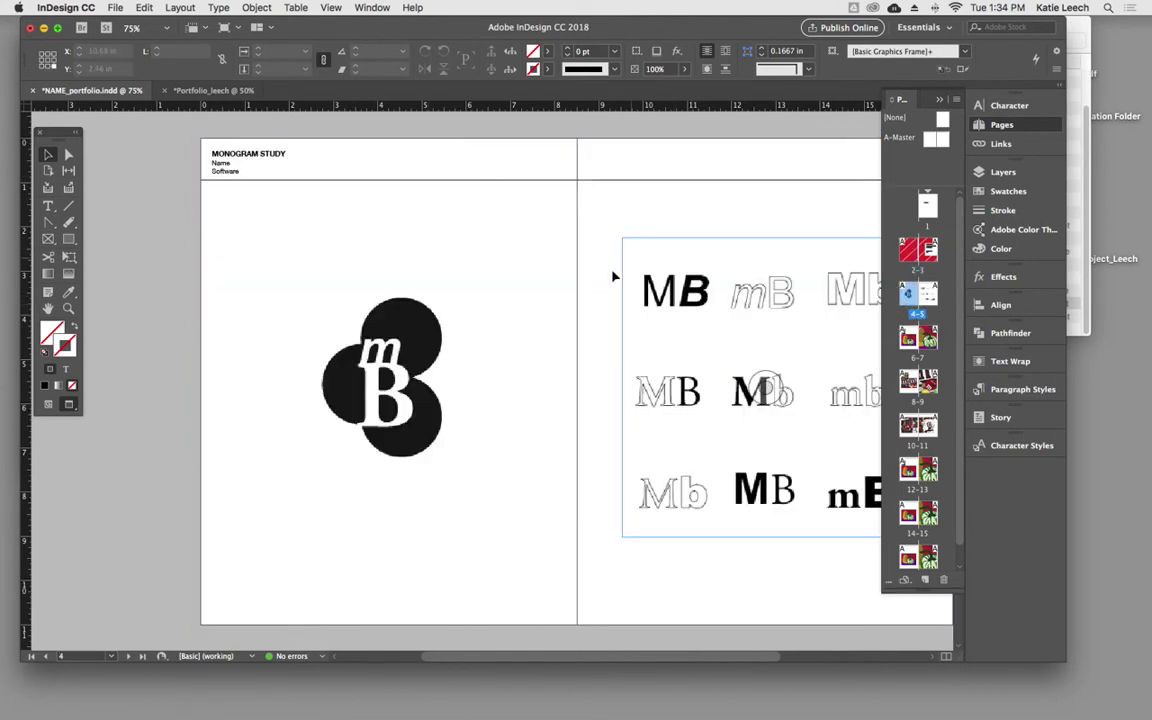
Step: Scroll through the remaining portfolio spreads, checking the STILL LIFE STUDY header
scroll(580, 309, "down", 5)
scroll(580, 309, "up", 4)
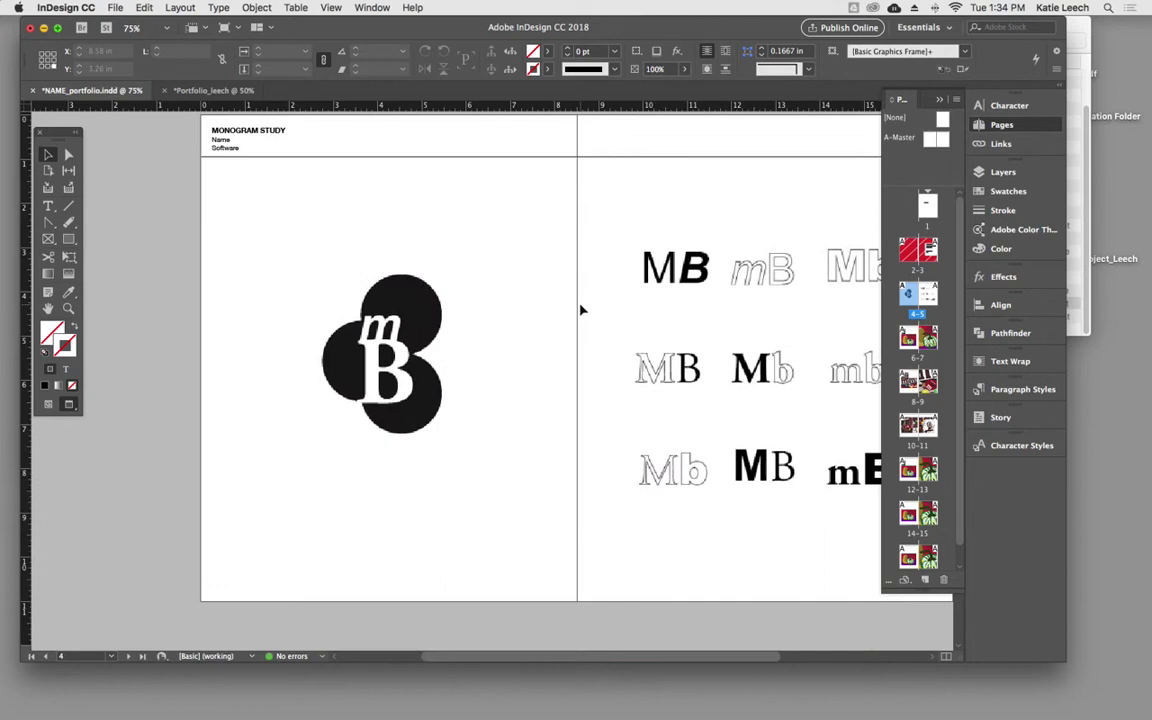
scroll(580, 309, "down", 5)
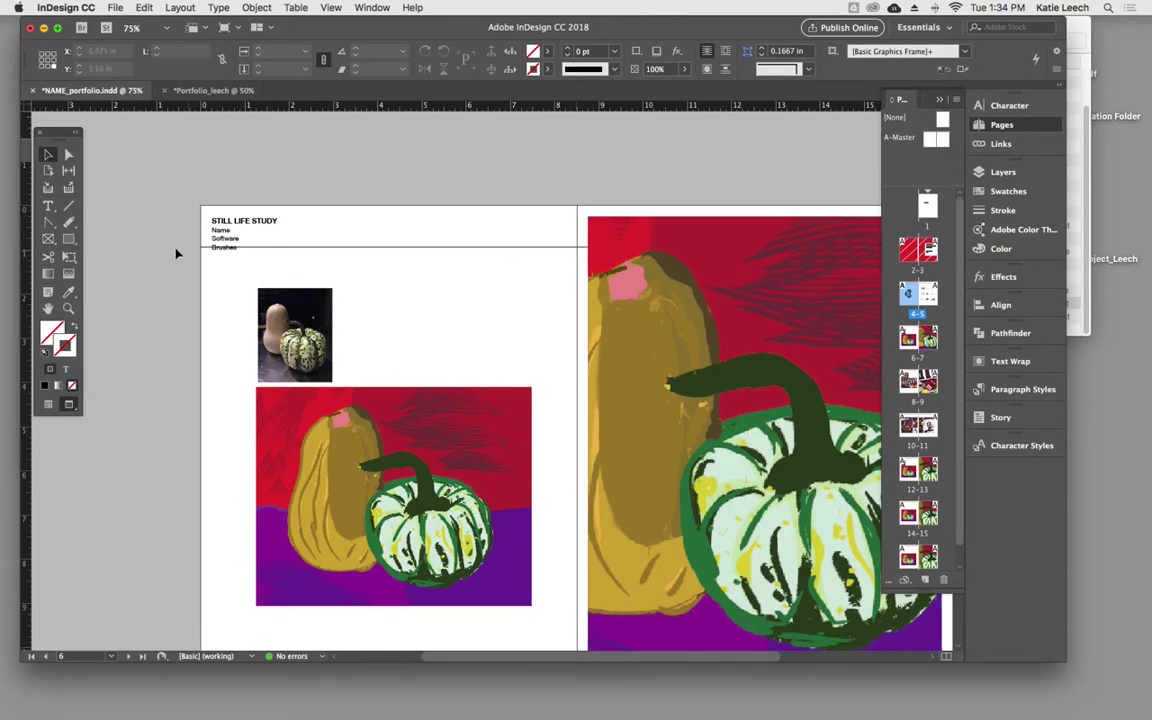
left_click(221, 248)
scroll(519, 283, "down", 5)
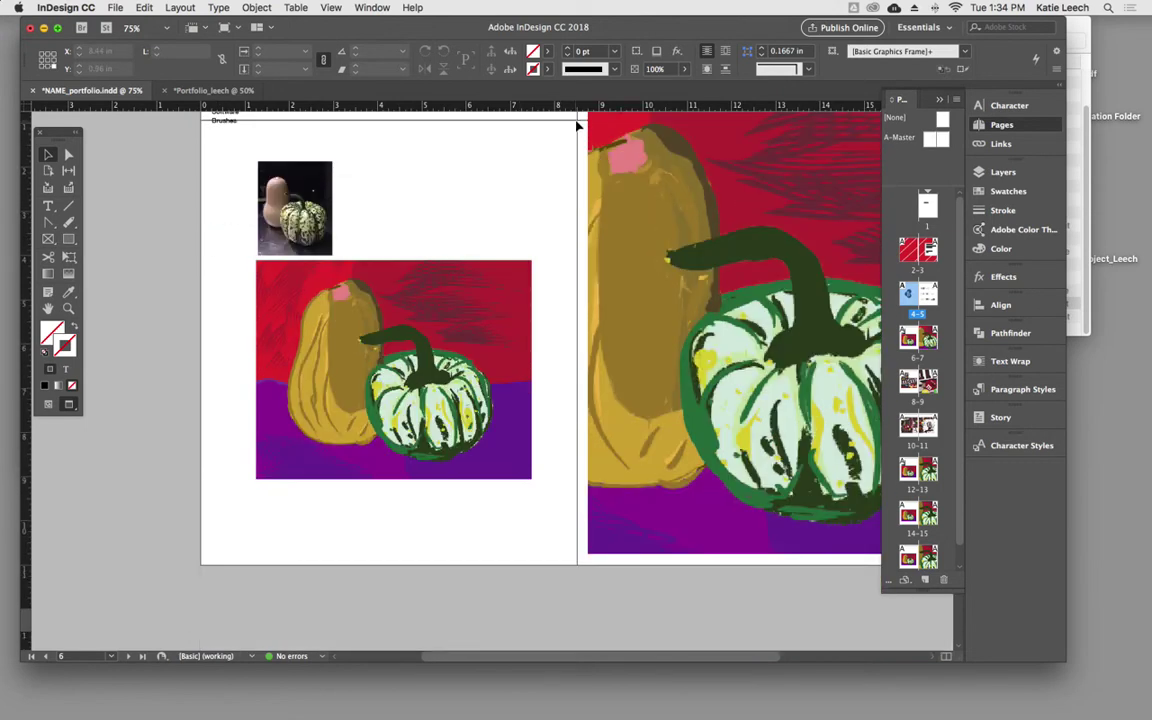
scroll(558, 153, "up", 2)
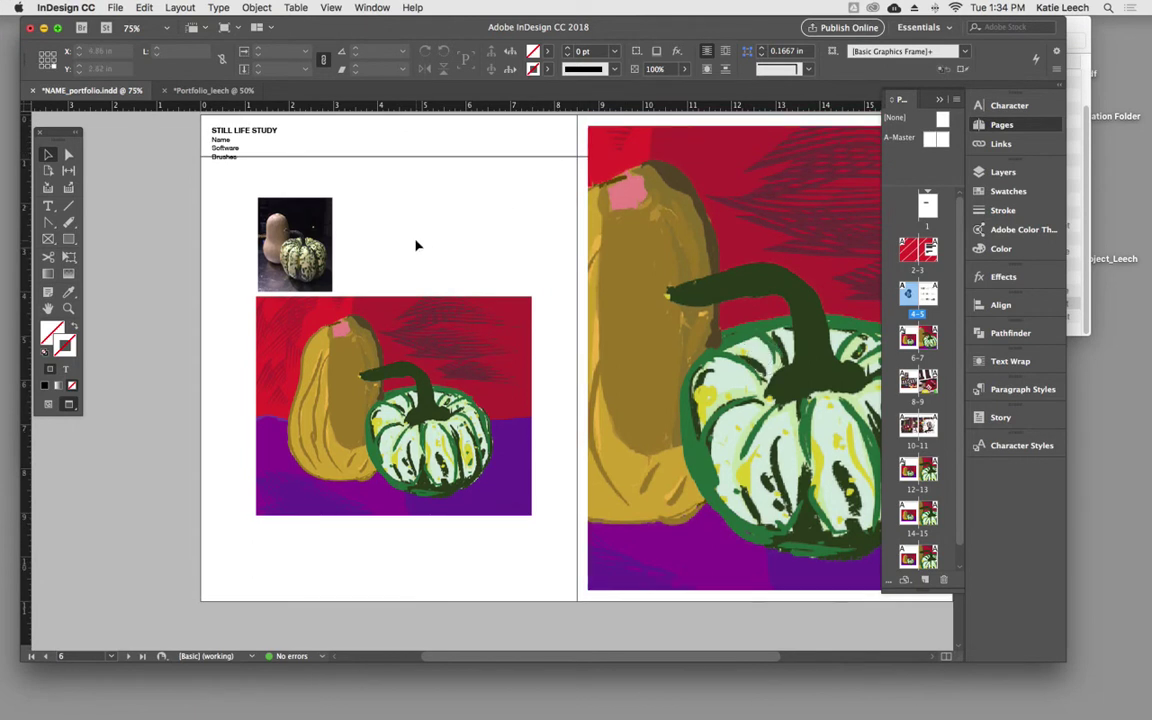
scroll(417, 245, "down", 15)
scroll(417, 245, "down", 15)
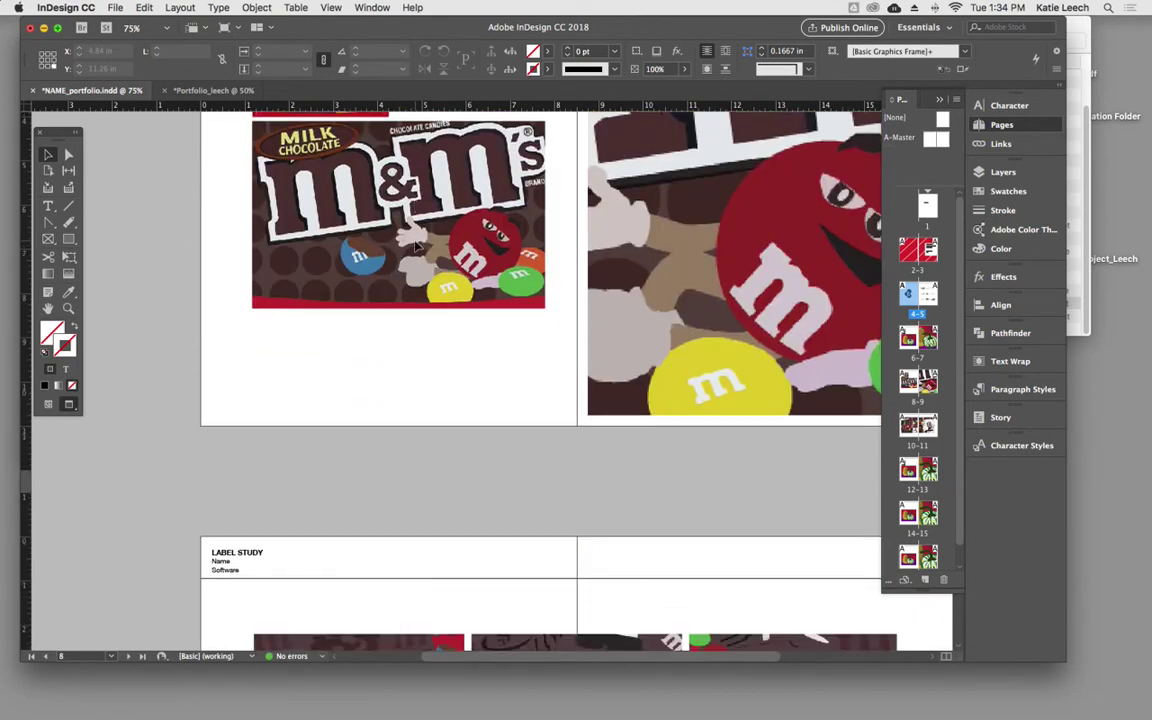
scroll(417, 245, "down", 5)
scroll(417, 245, "down", 10)
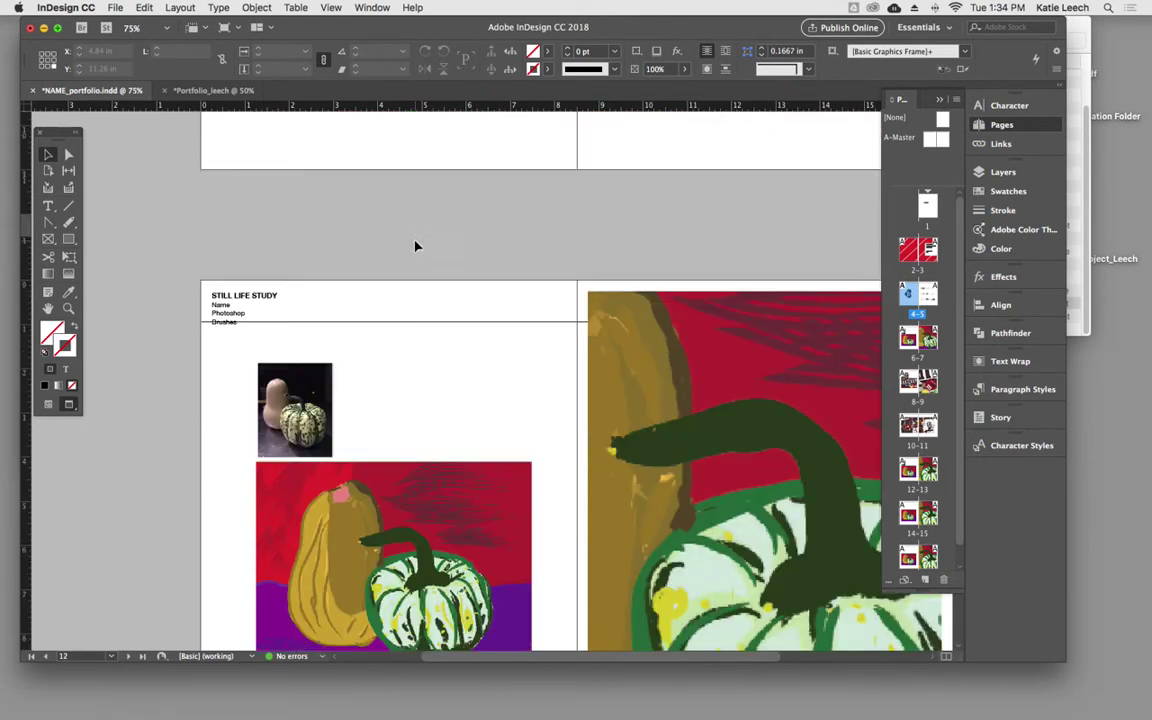
scroll(417, 245, "down", 15)
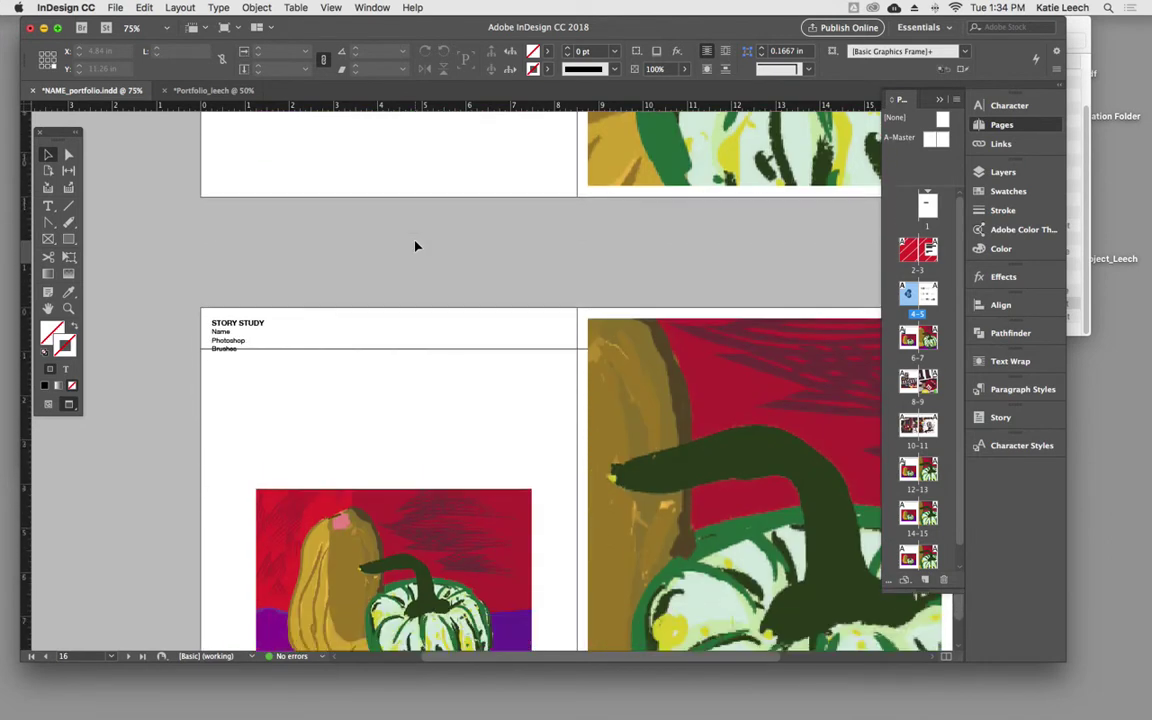
scroll(417, 245, "down", 3)
scroll(417, 245, "up", 2)
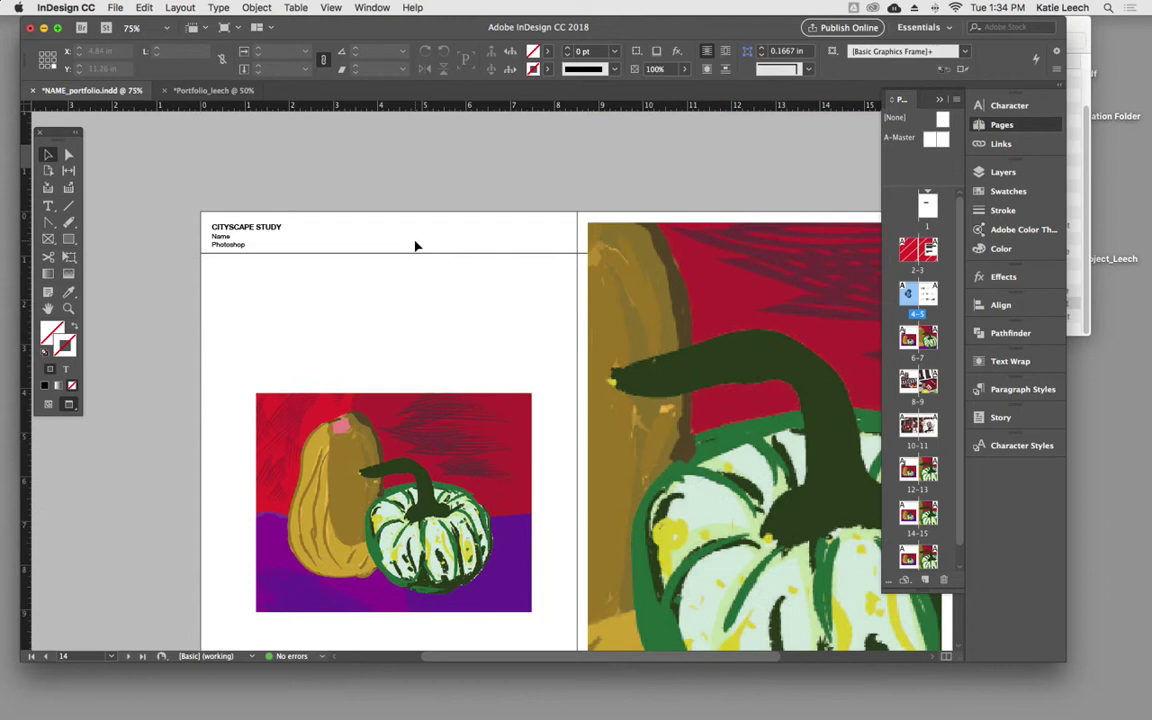
Step: On A-Master, lower the header rule to Y 1.3339 in and shorten it to 8.62 in
double_click(926, 143)
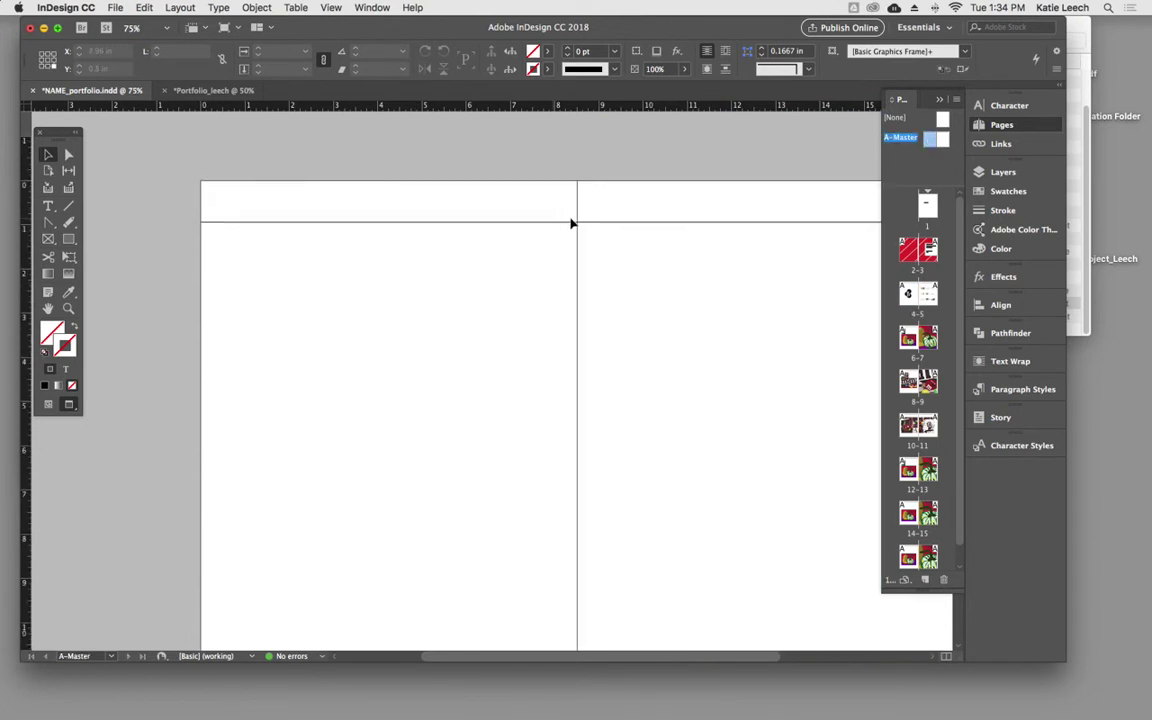
left_click_drag(536, 226, 537, 242)
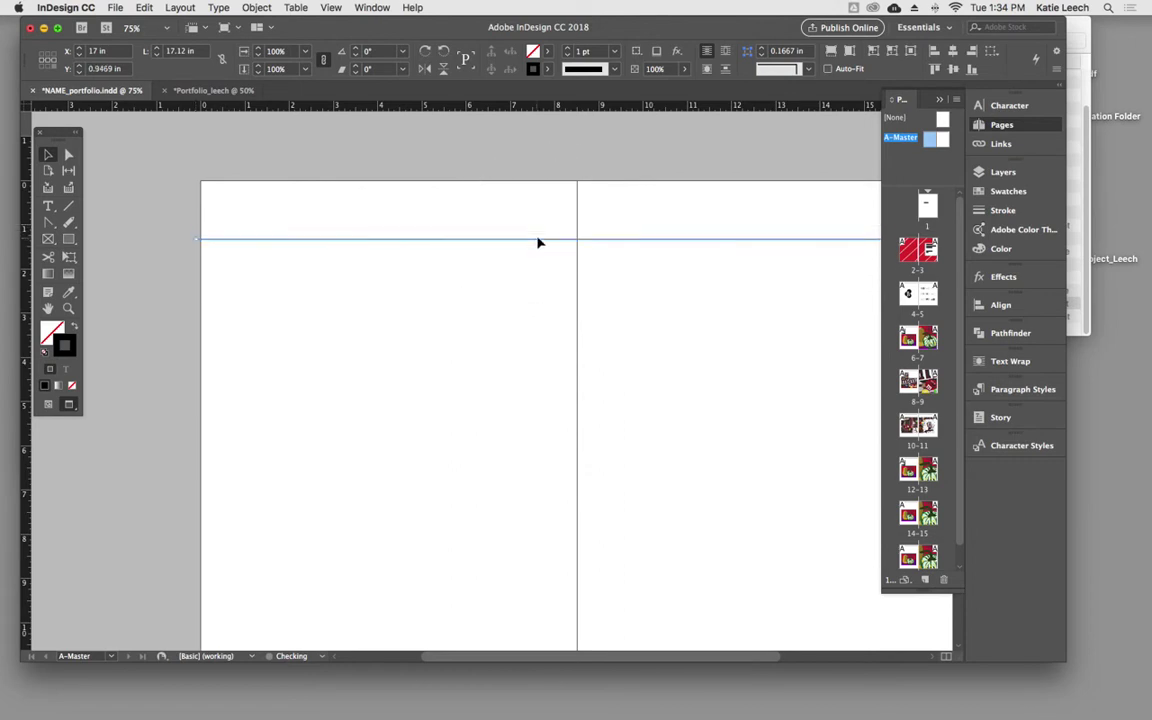
left_click_drag(689, 288, 452, 283)
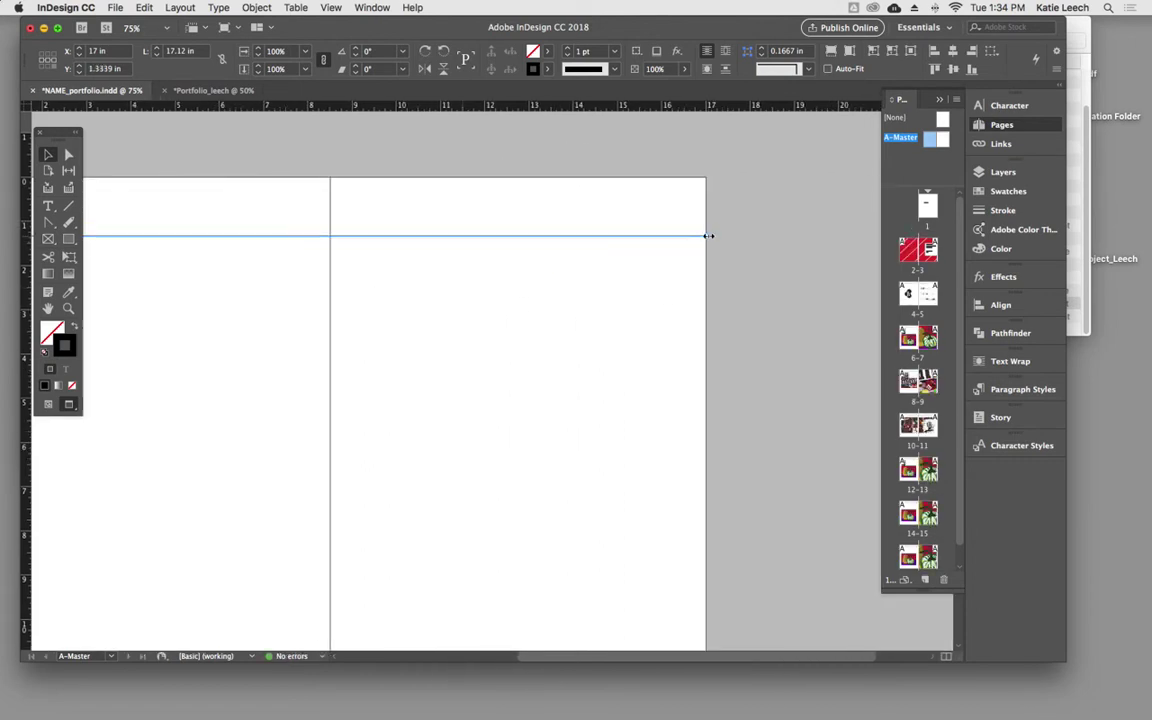
left_click_drag(703, 240, 328, 239)
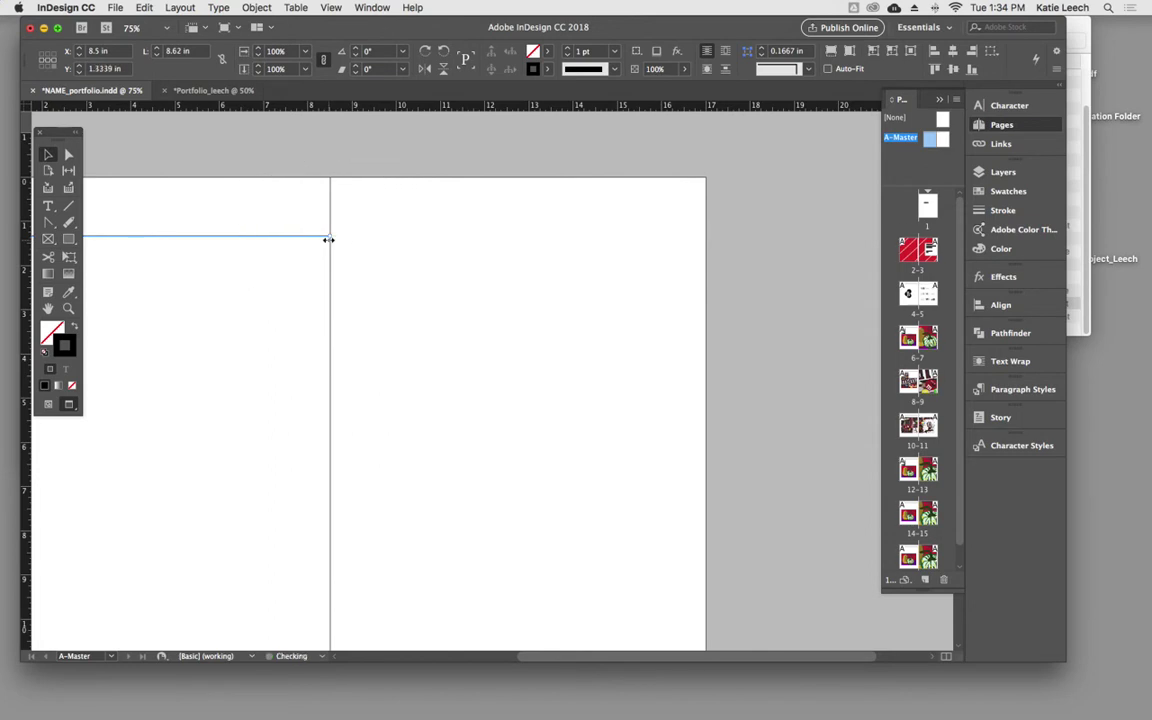
Step: Apply [None] to the red cover spread 2-3
double_click(906, 252)
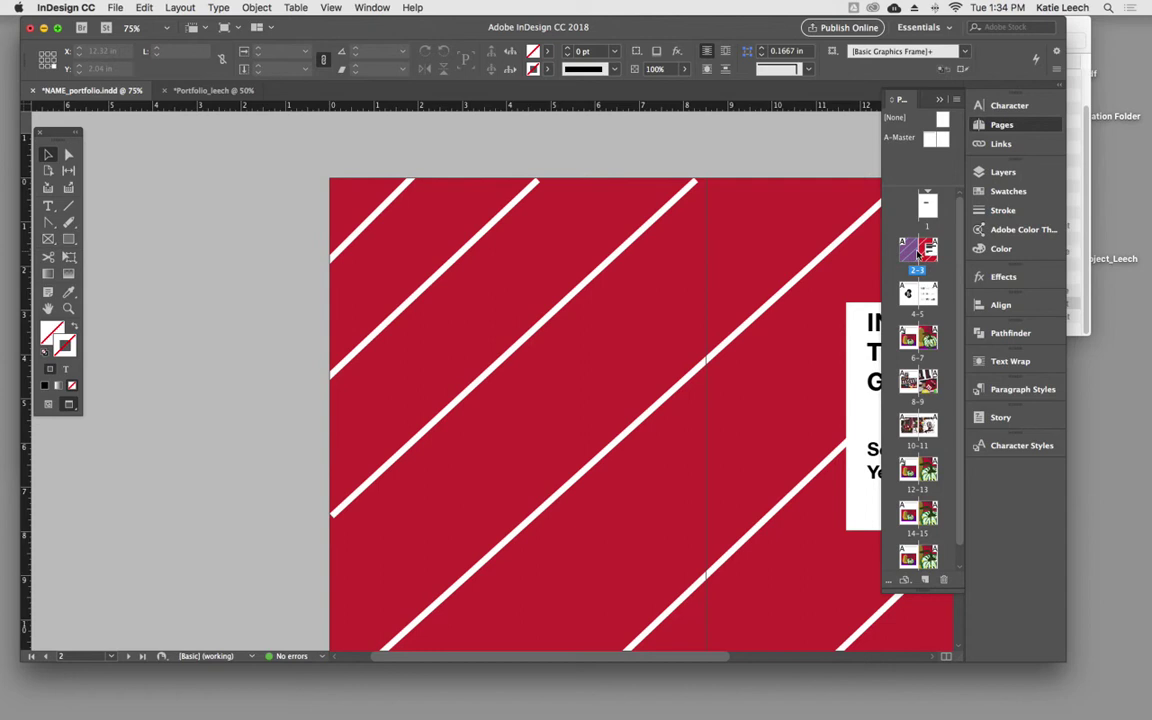
left_click_drag(746, 219, 542, 194)
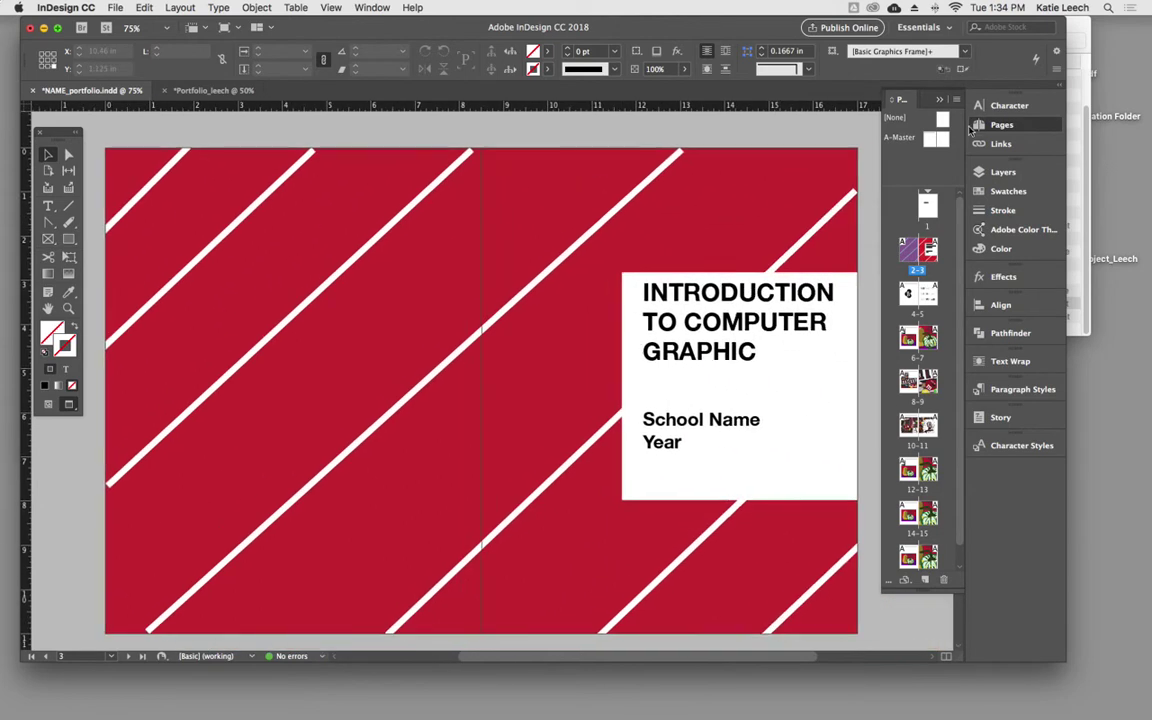
left_click_drag(942, 118, 913, 296)
Step: Check the shortened rule on monogram spread 4-5, then reopen A-Master
double_click(918, 293)
left_click_drag(708, 244, 522, 222)
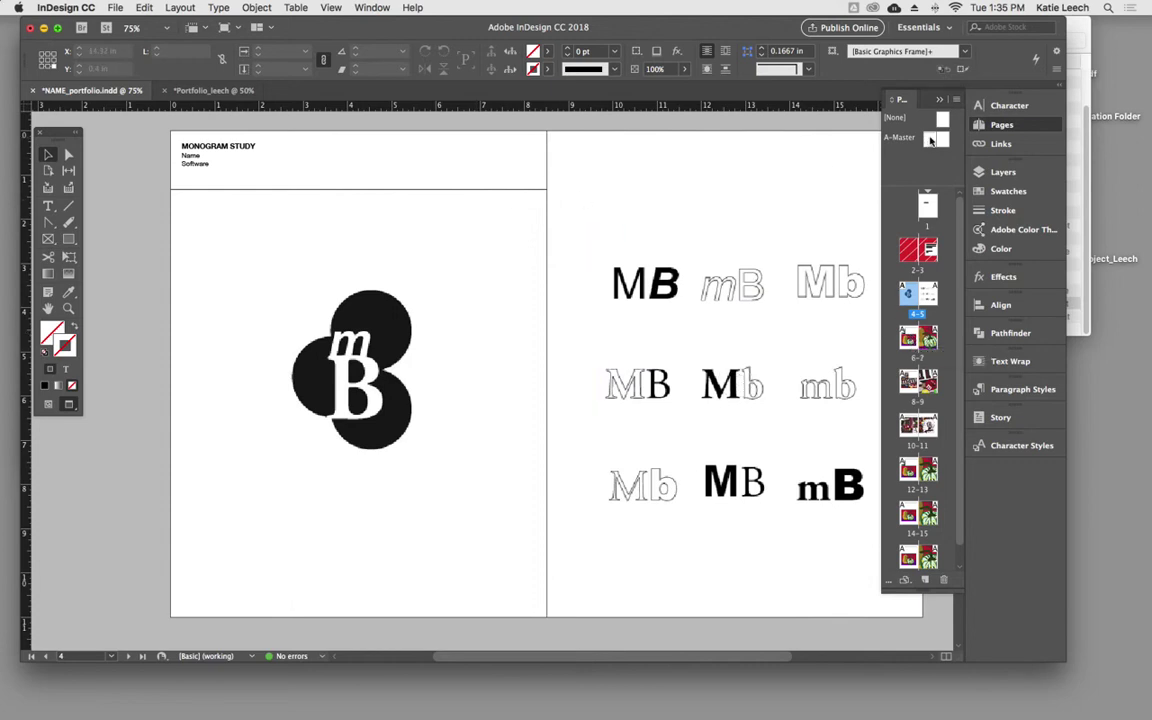
double_click(938, 140)
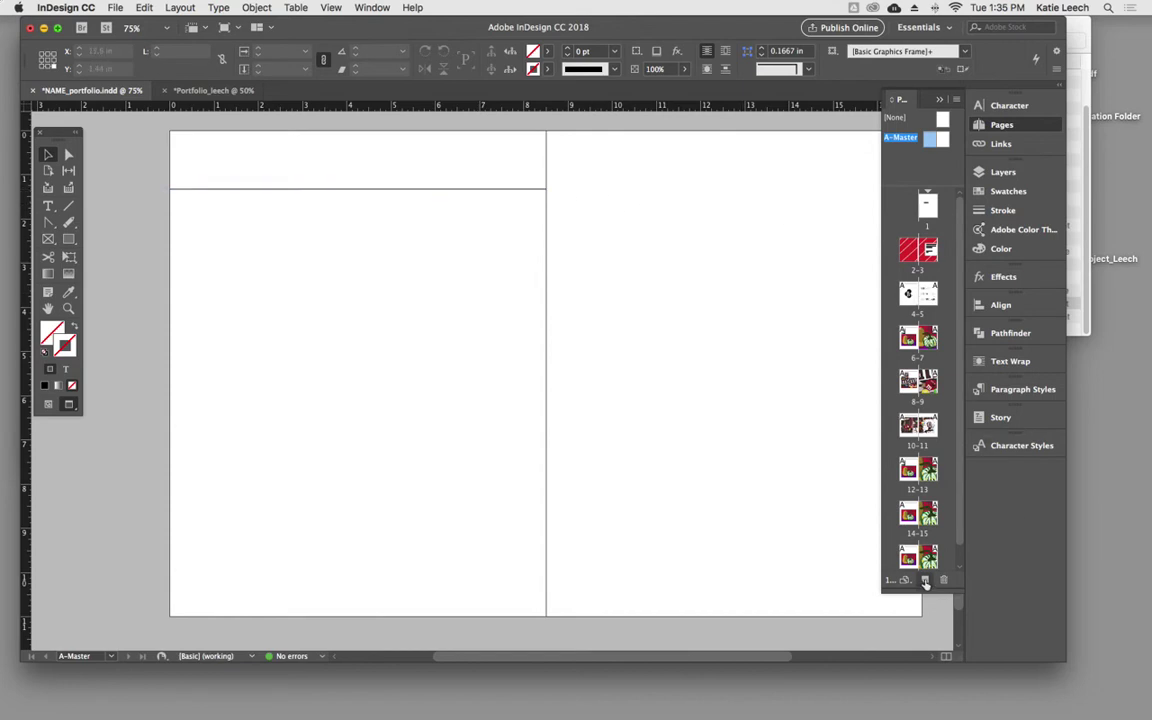
Step: Add a new blank B-Master spread, then reopen the A-Master
left_click(924, 580)
left_click(926, 160)
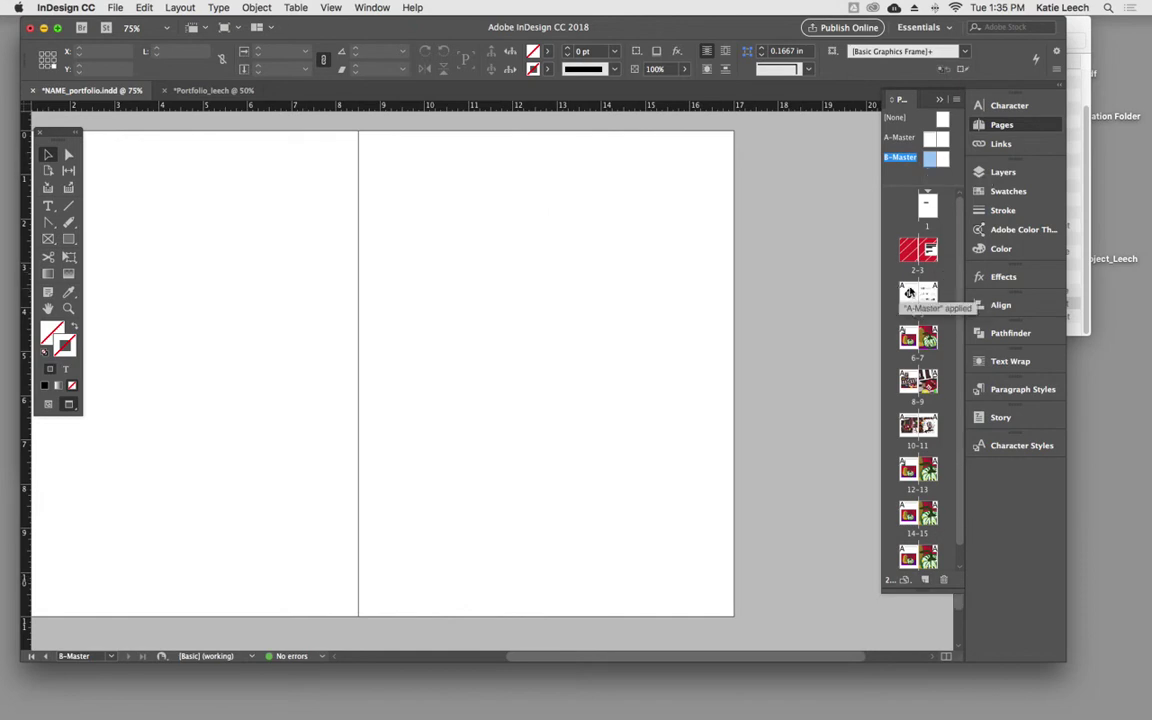
double_click(928, 140)
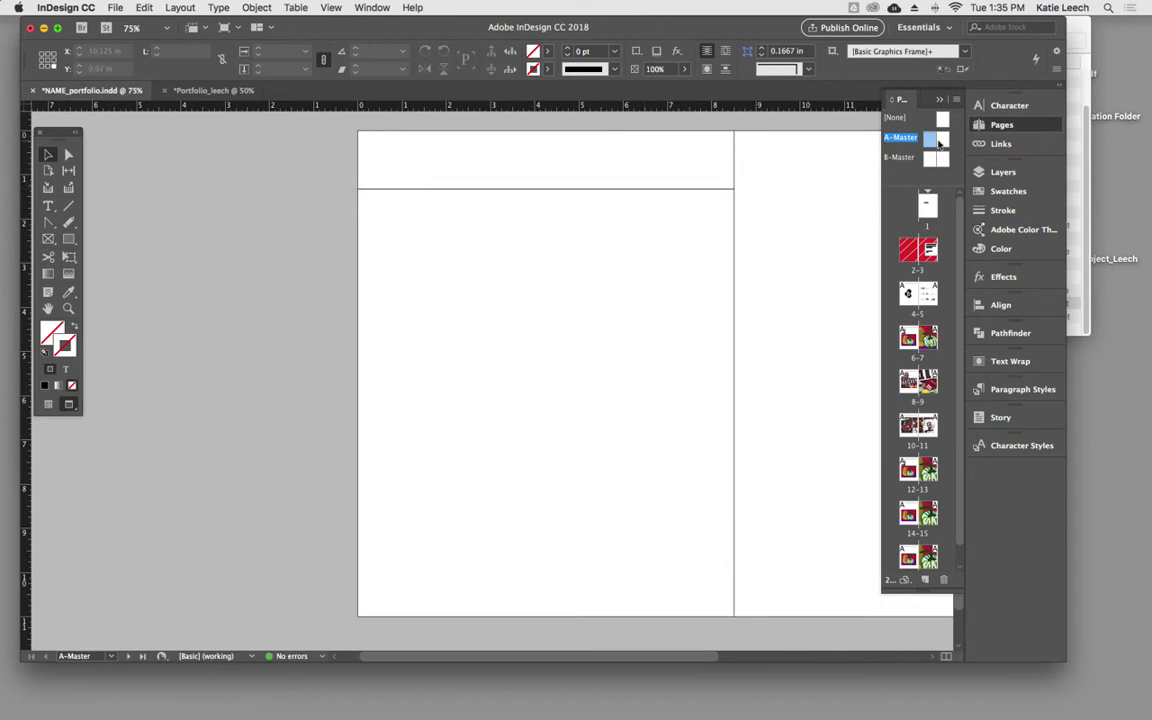
Step: Browse ahead through spreads 6-7 and 8-9 to spread 10-11
double_click(918, 338)
double_click(918, 380)
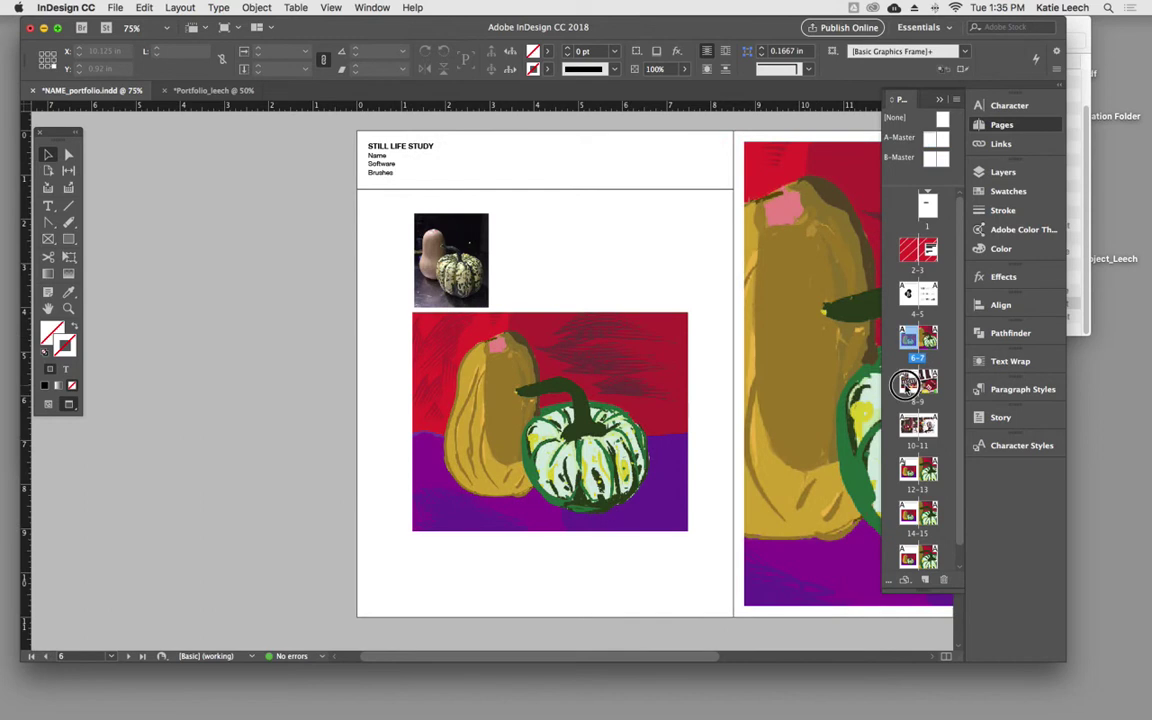
key("alt+Page_Down")
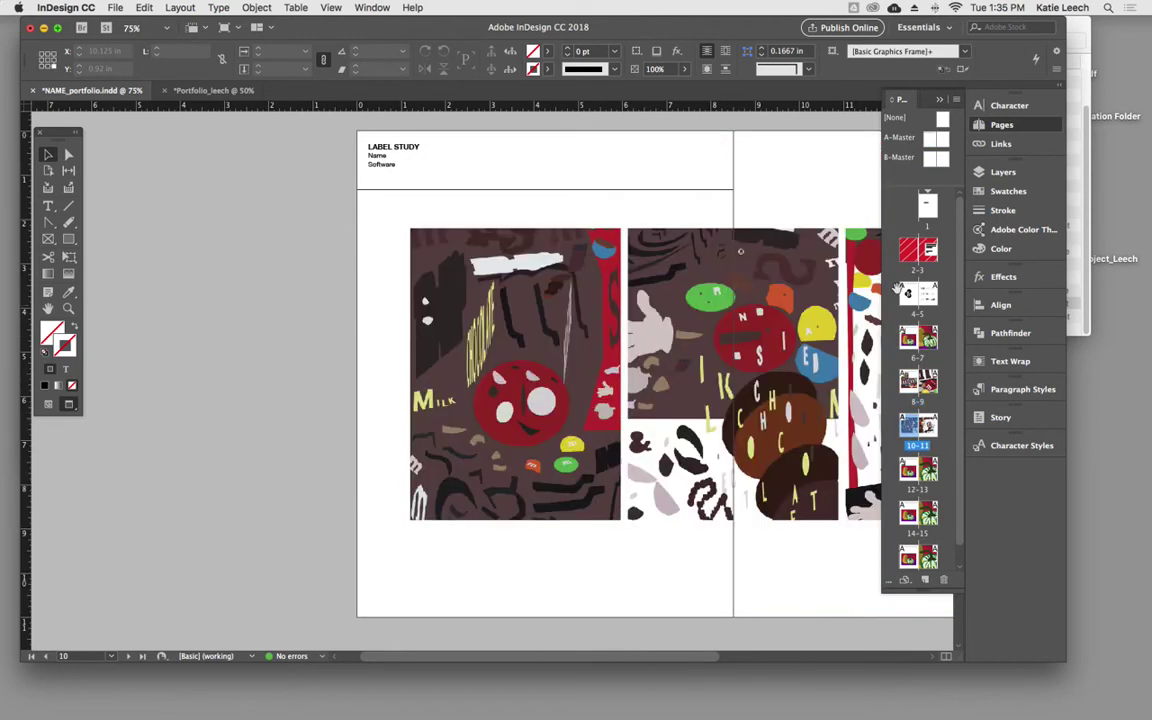
Step: Copy the header rule from the A-Master spread
double_click(930, 139)
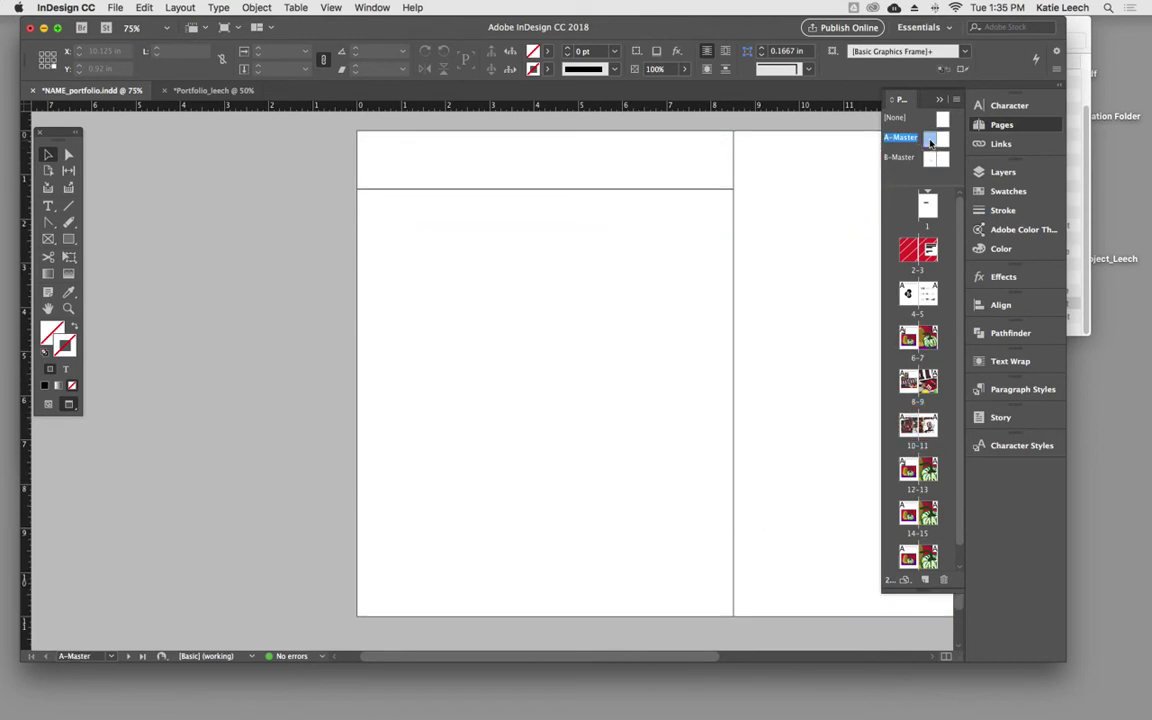
left_click(700, 189)
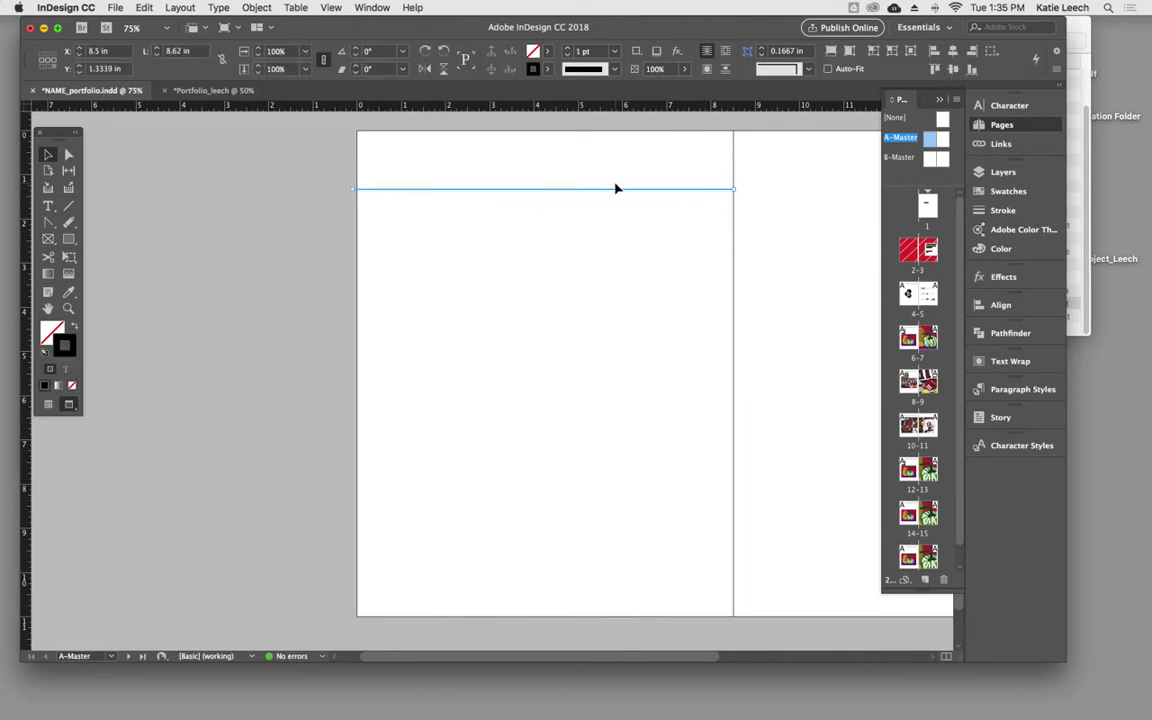
left_click(145, 8)
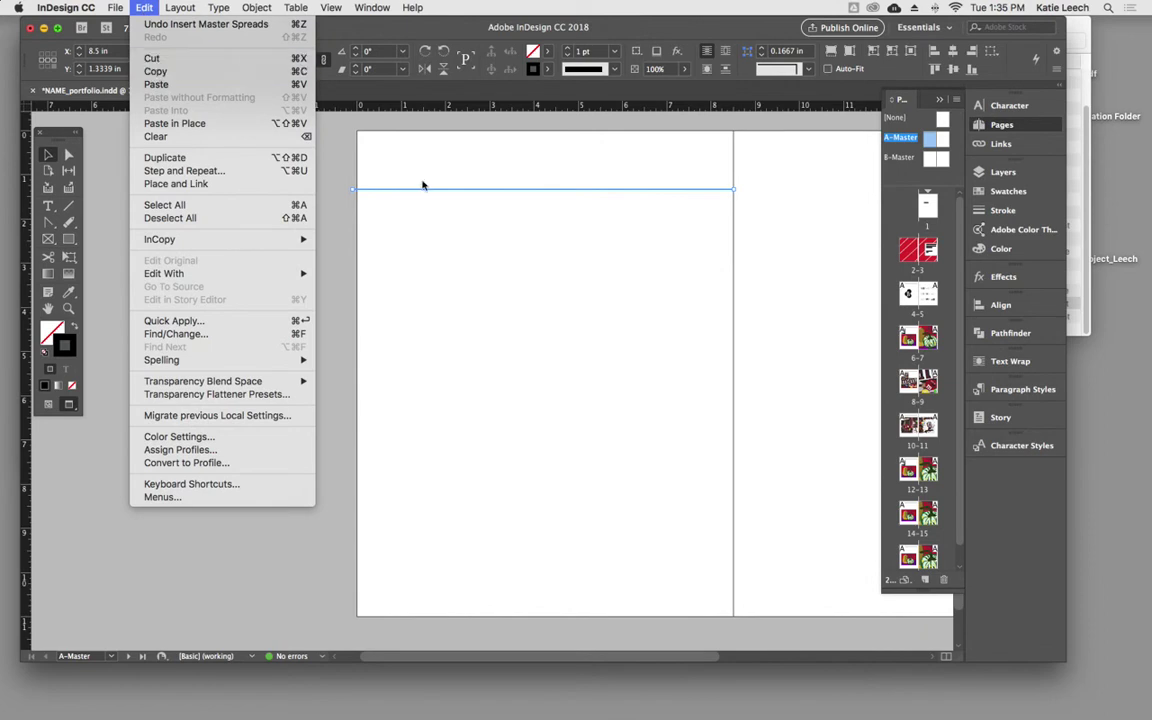
left_click(154, 73)
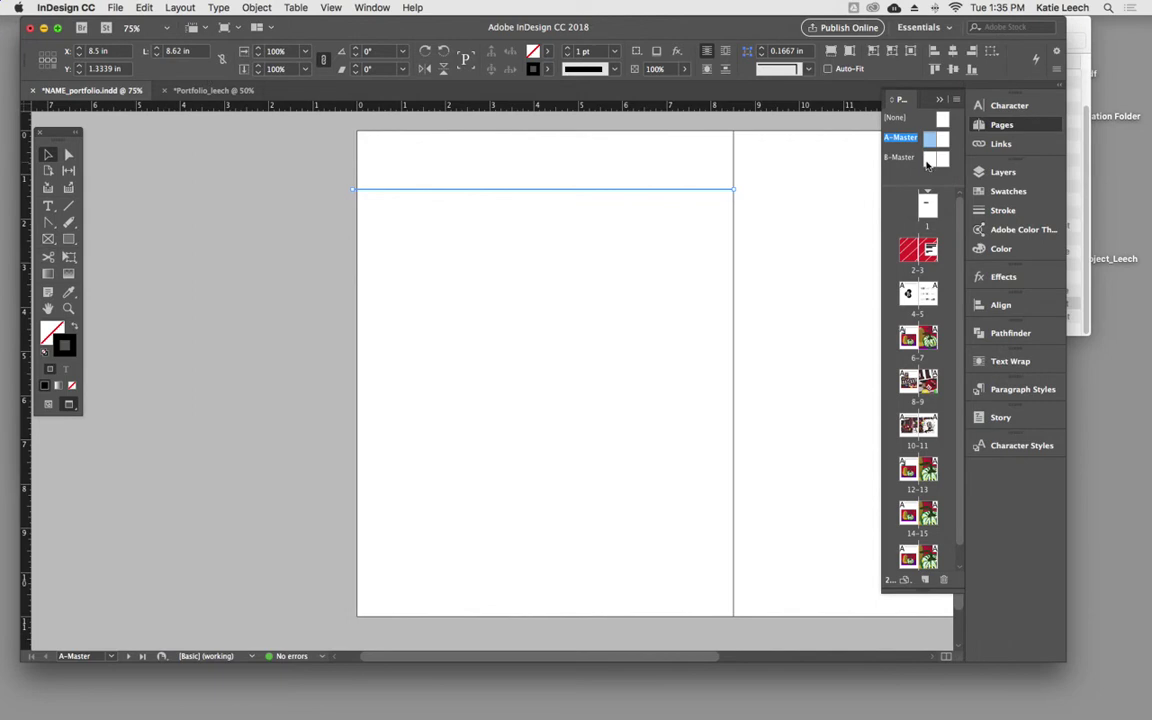
Step: Paste the rule in place on B-Master, stretch it across both pages, and apply B-Master
double_click(927, 160)
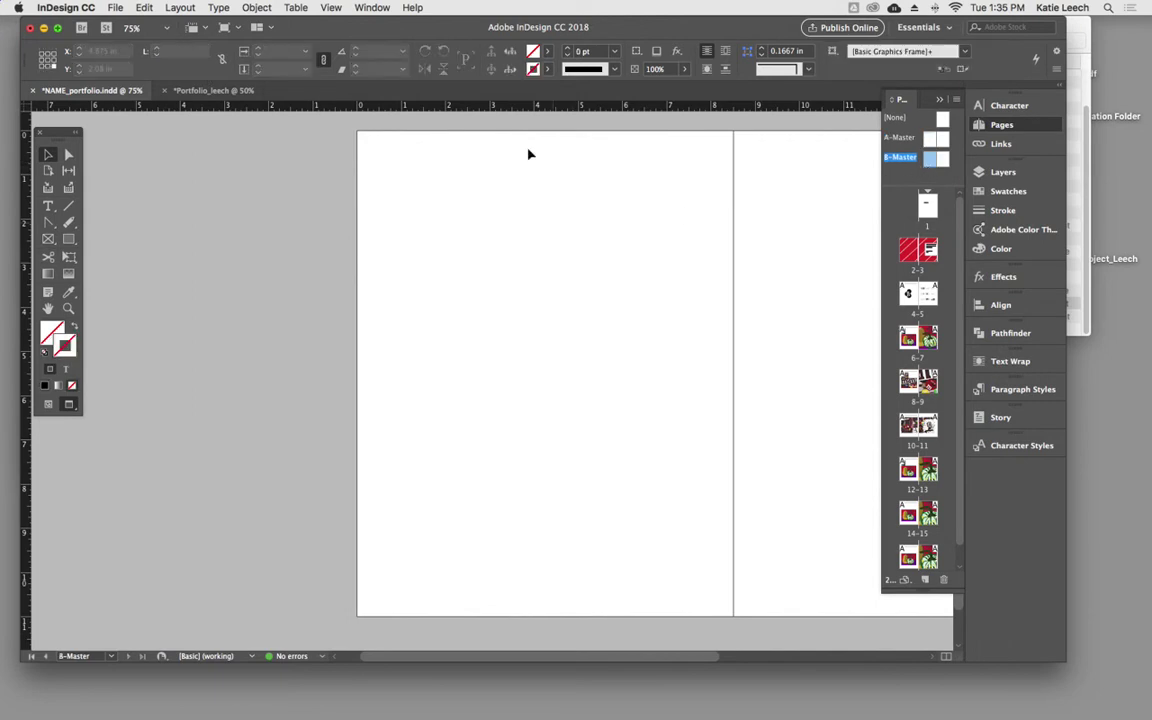
left_click(144, 7)
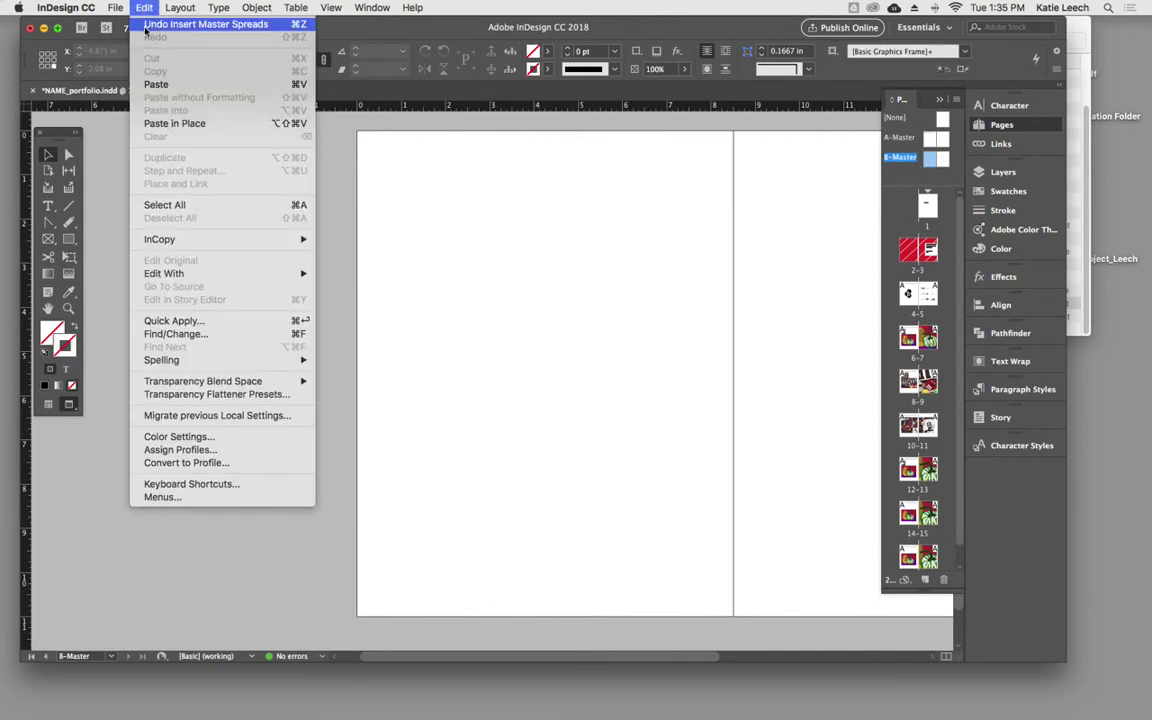
left_click(168, 123)
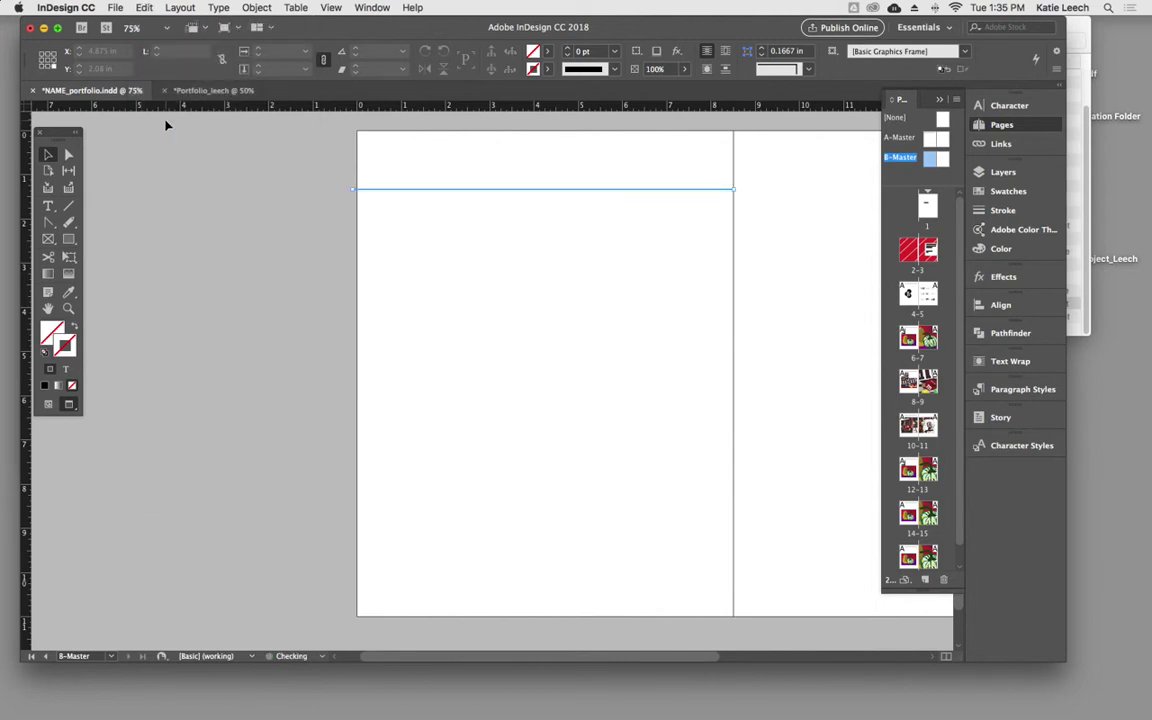
scroll(700, 231, "right", 5)
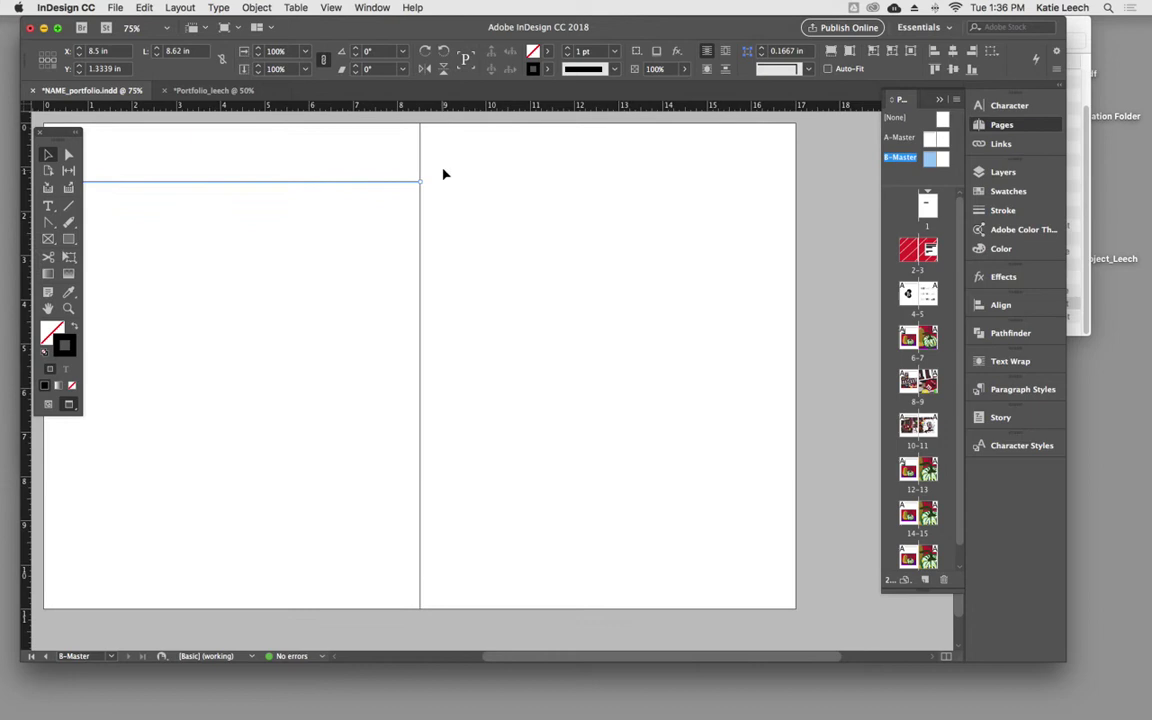
left_click_drag(420, 181, 801, 204)
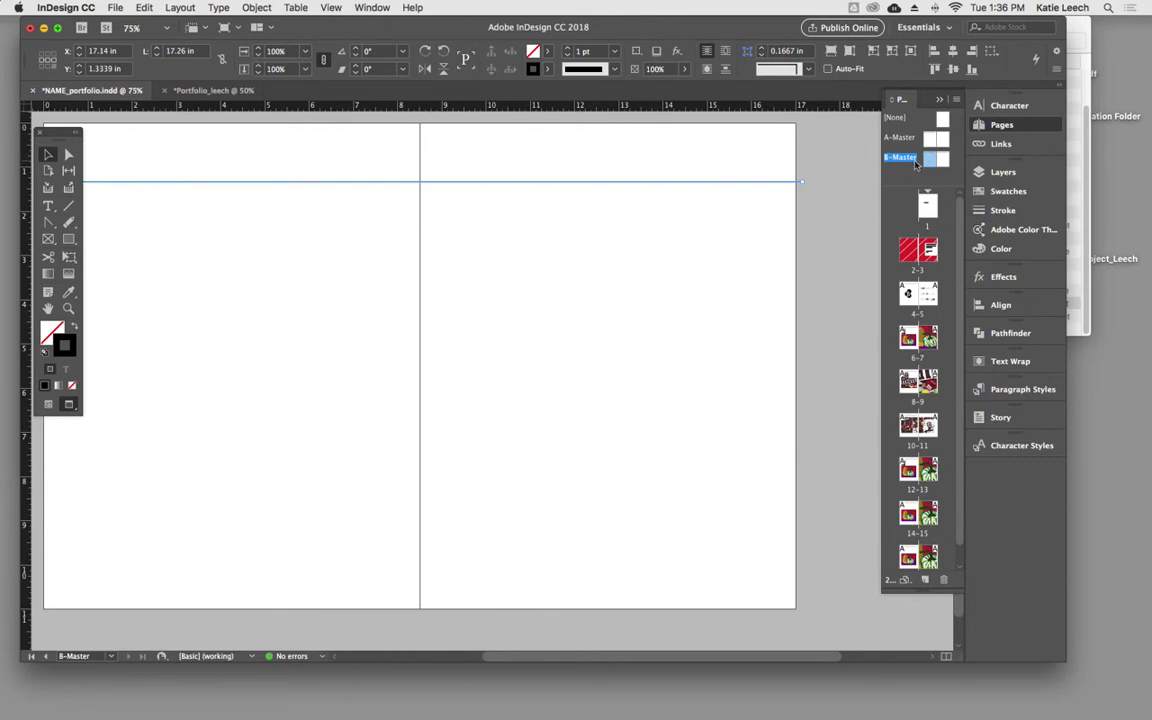
left_click(842, 210)
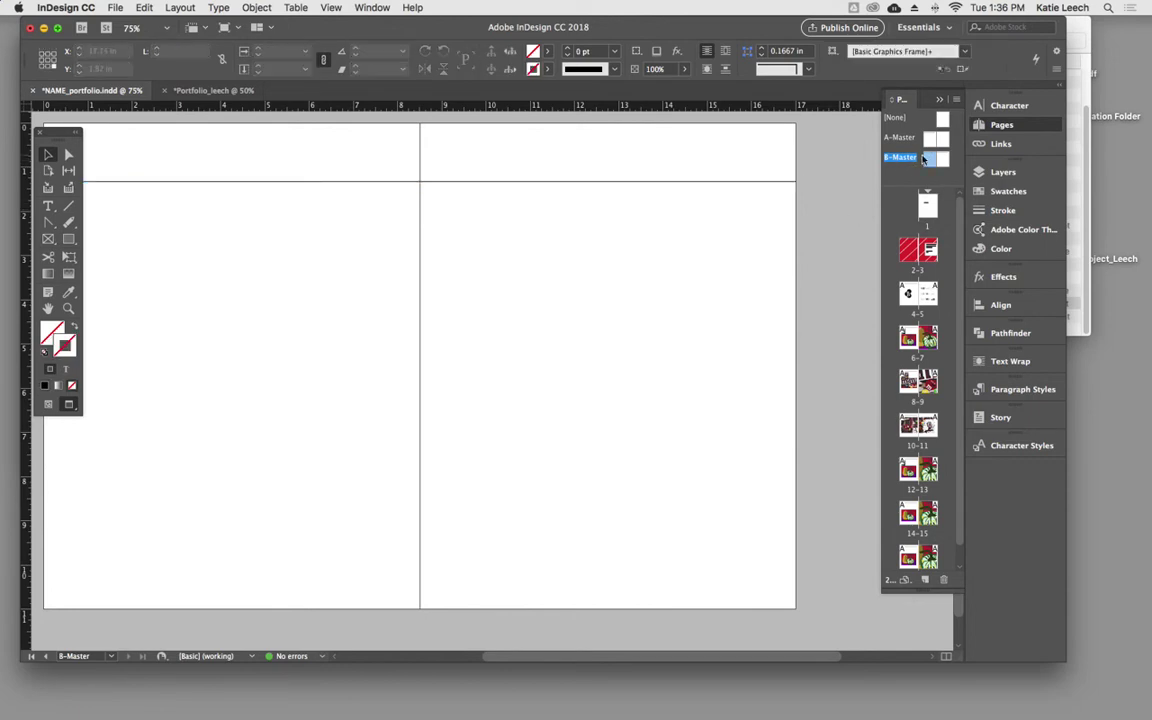
left_click(929, 160)
left_click_drag(929, 160, 920, 294)
Step: Apply the [None] master to pages 1 and 3, and B-Master to spread 4-5
left_click(930, 207)
double_click(928, 206)
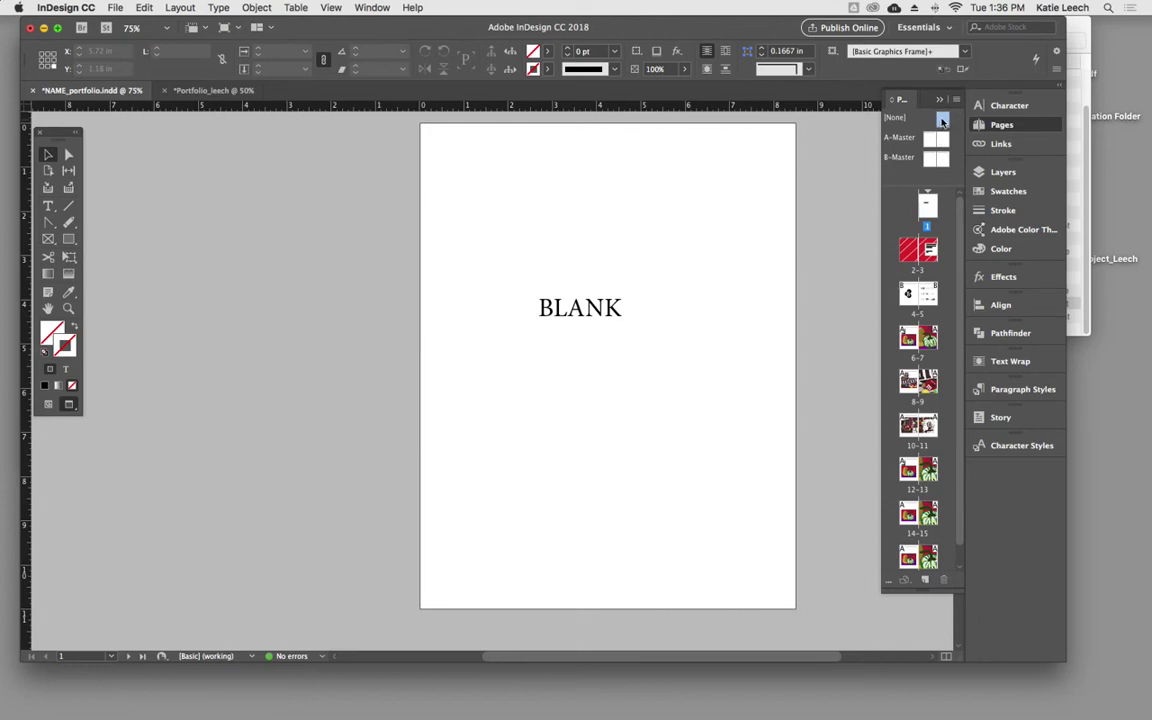
left_click_drag(942, 118, 936, 213)
left_click(929, 250)
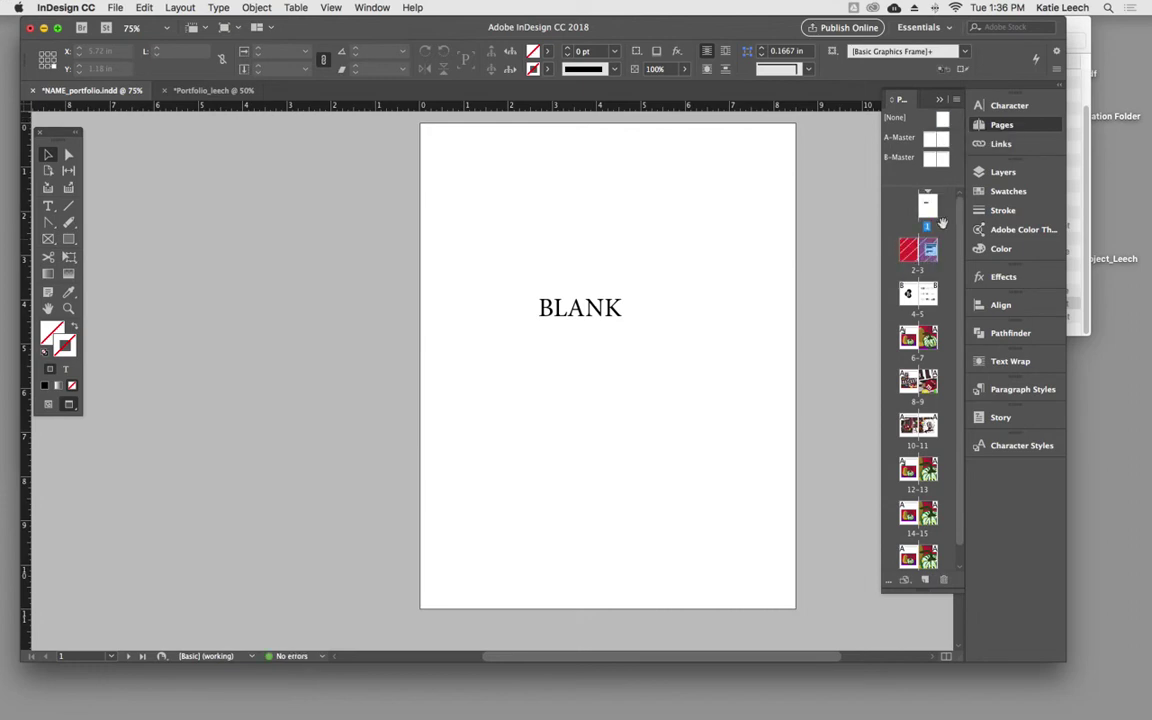
left_click_drag(941, 120, 933, 252)
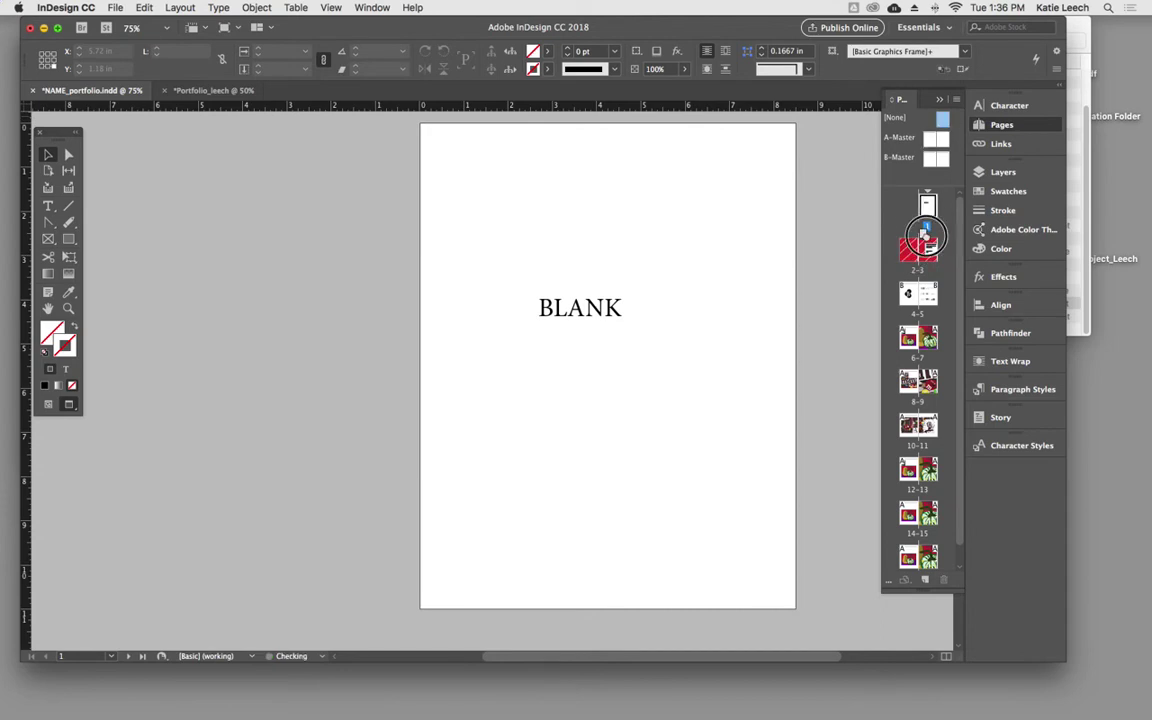
scroll(905, 265, "down", 1)
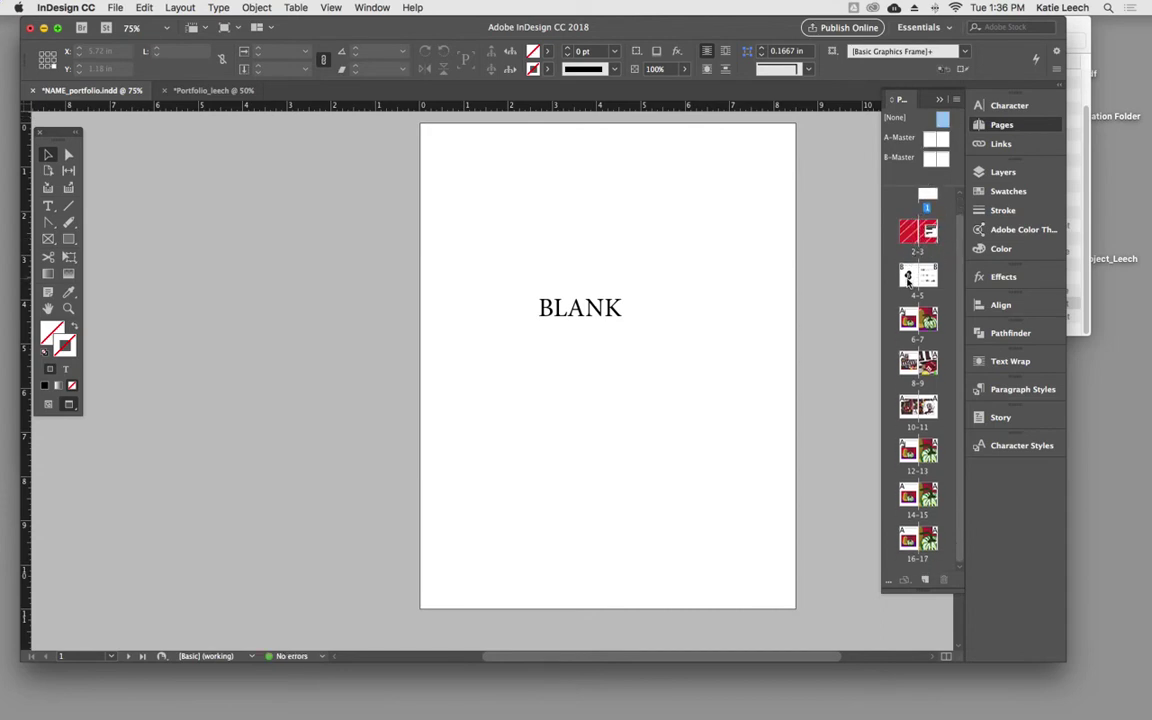
left_click_drag(930, 161, 930, 280)
Step: Step through spreads 4-5 to 10-11 and apply B-Master to the collage spread 10-11
double_click(918, 278)
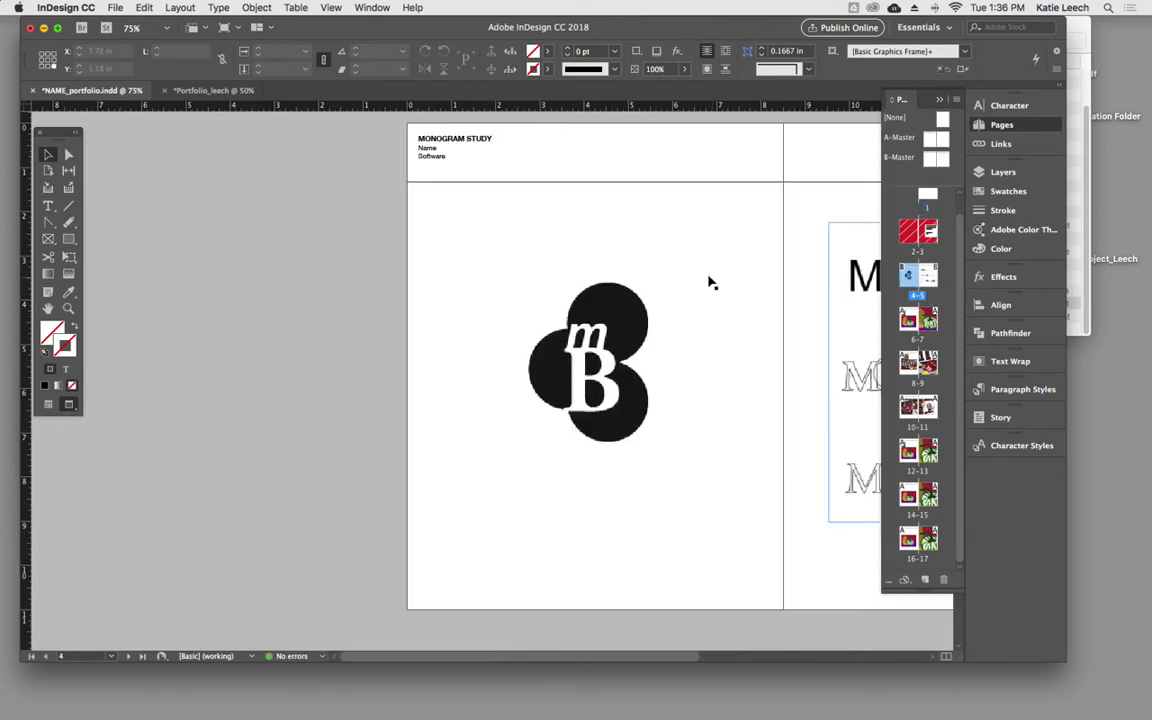
scroll(539, 242, "right", 1)
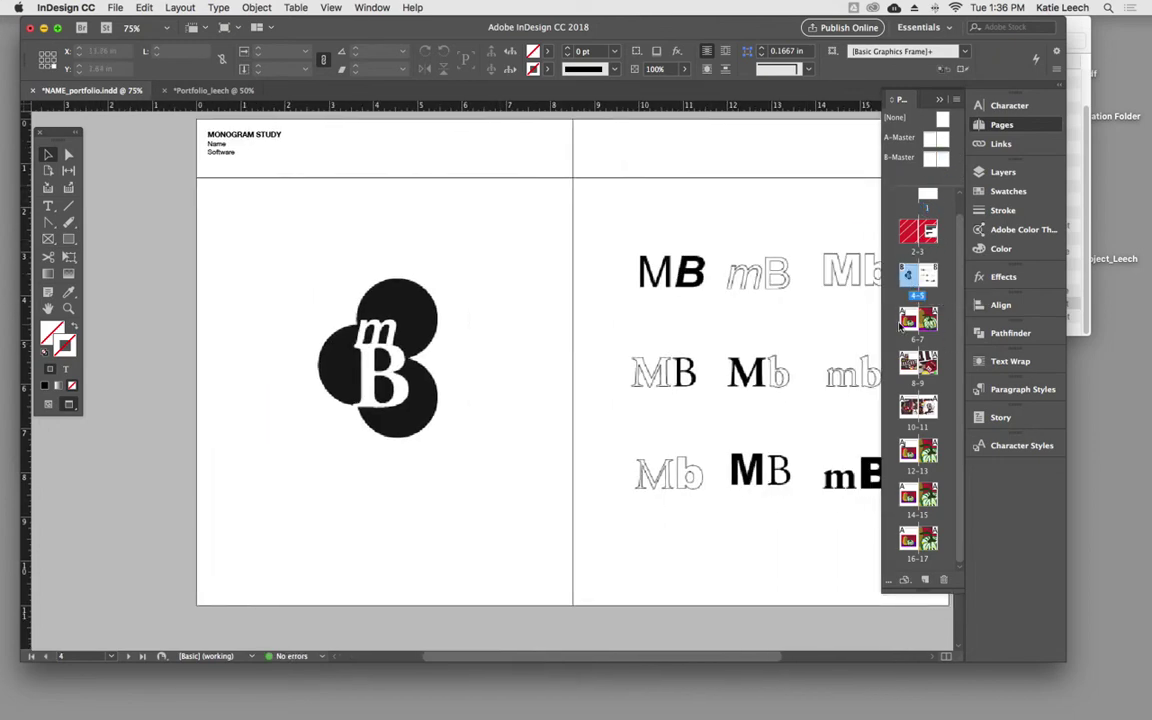
double_click(918, 322)
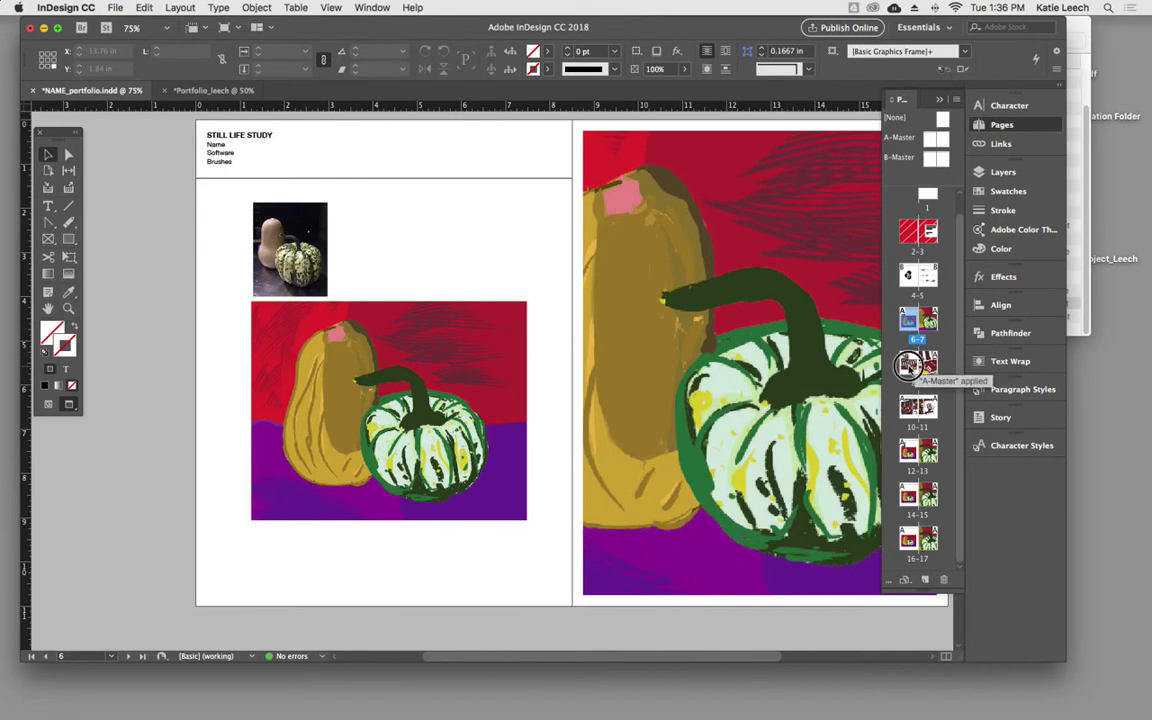
double_click(910, 366)
double_click(918, 405)
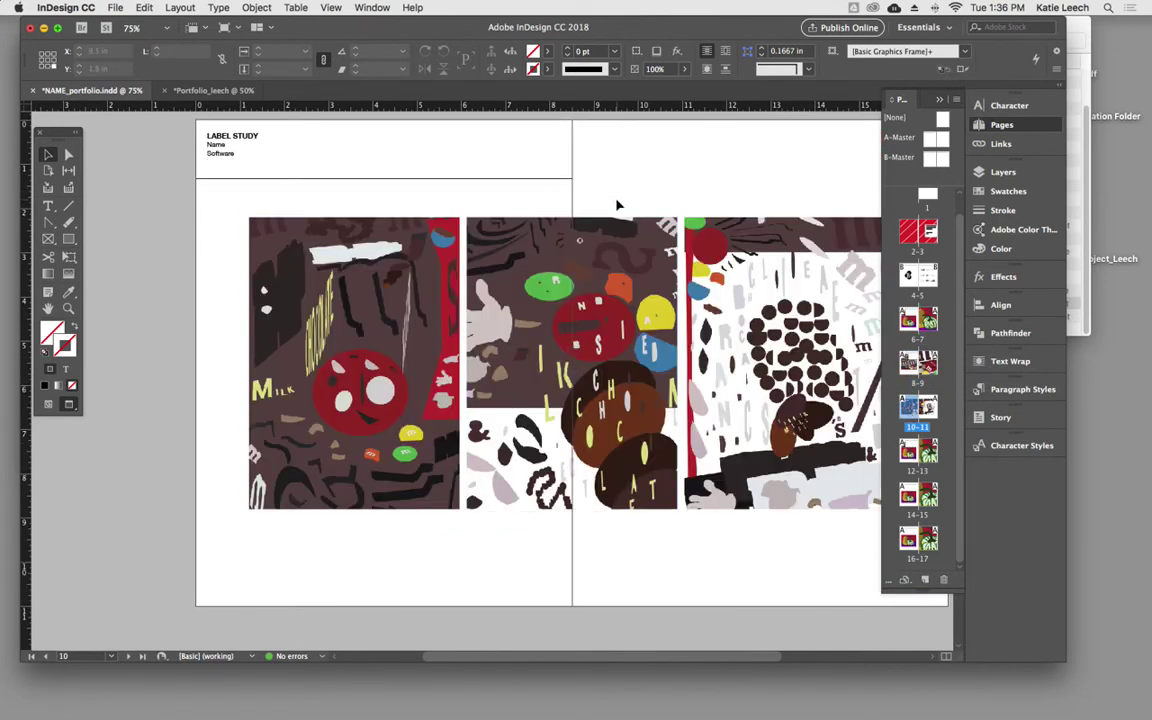
double_click(926, 408)
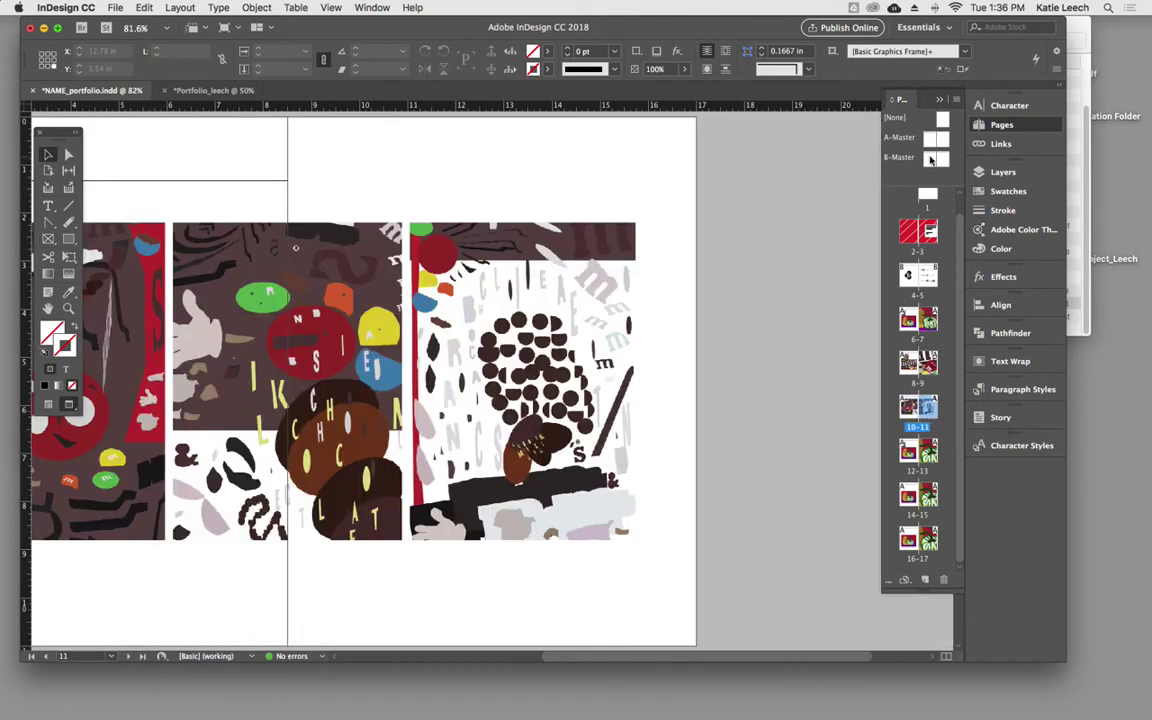
left_click_drag(930, 160, 920, 405)
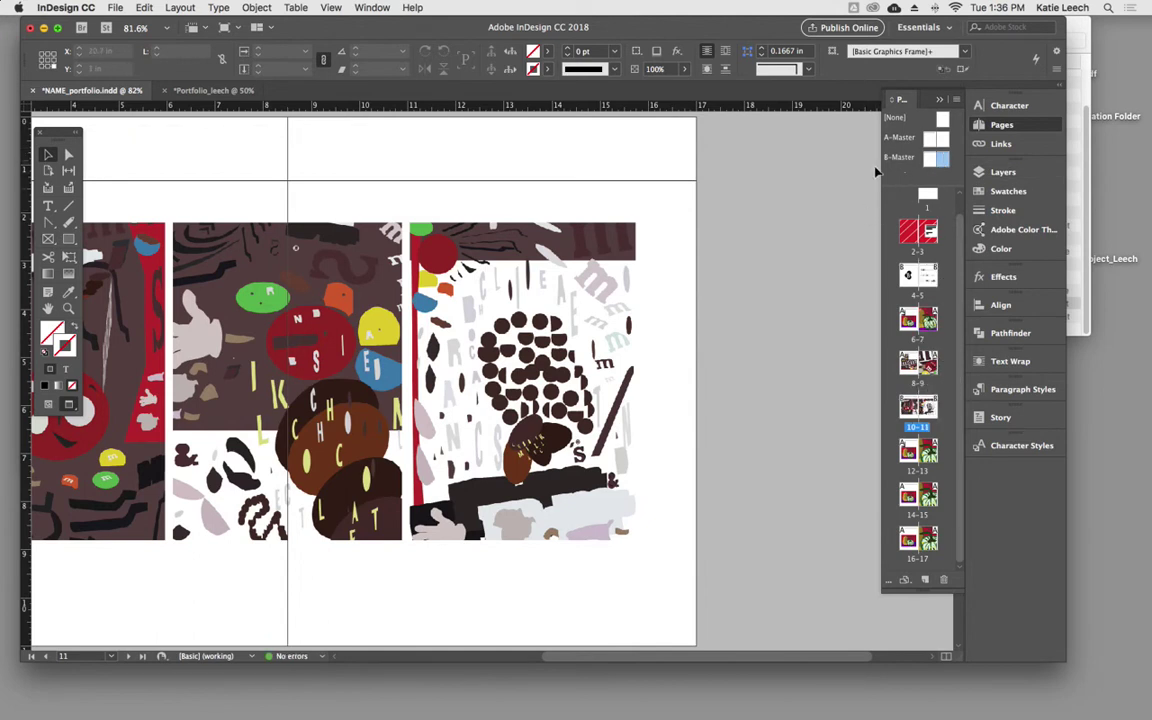
Step: Center spread 10-11 in view, then open the A-Master spread
left_click_drag(720, 224, 849, 249)
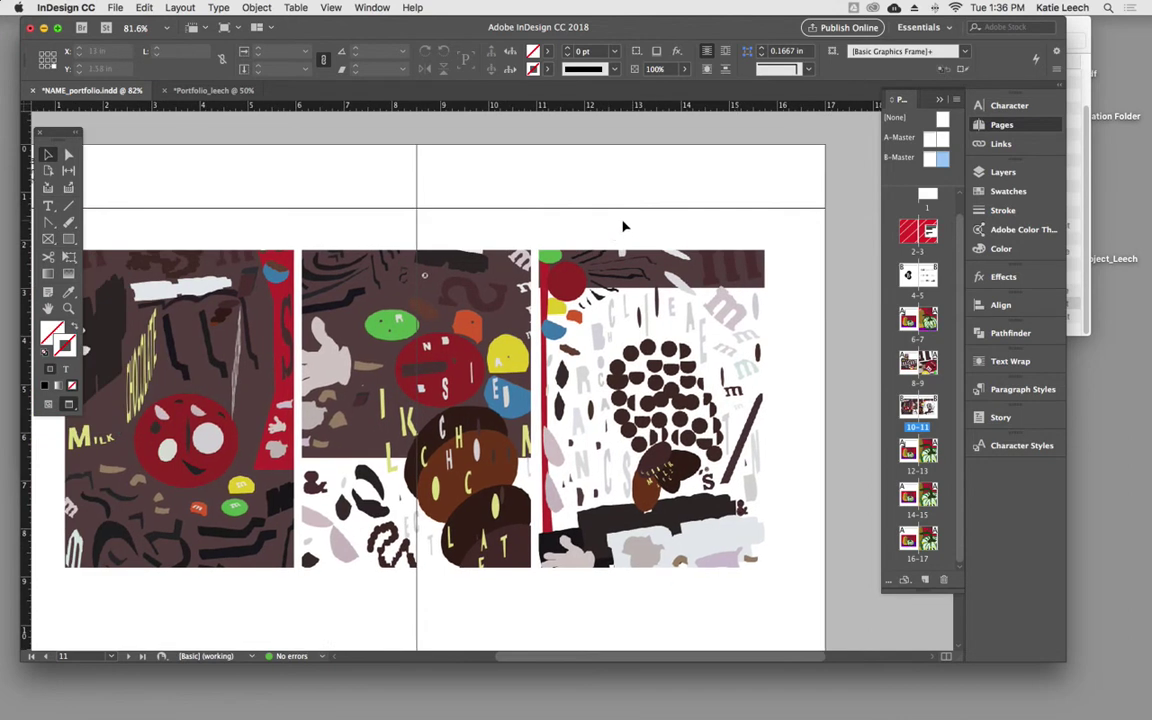
left_click_drag(622, 226, 727, 213)
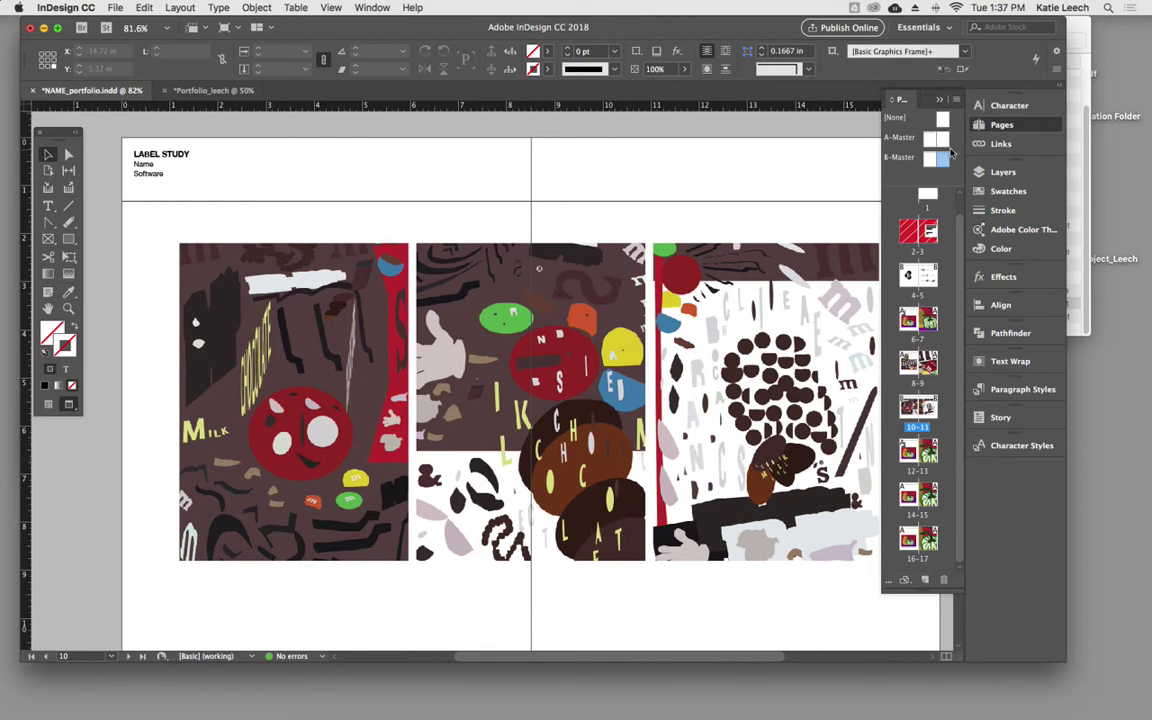
double_click(930, 142)
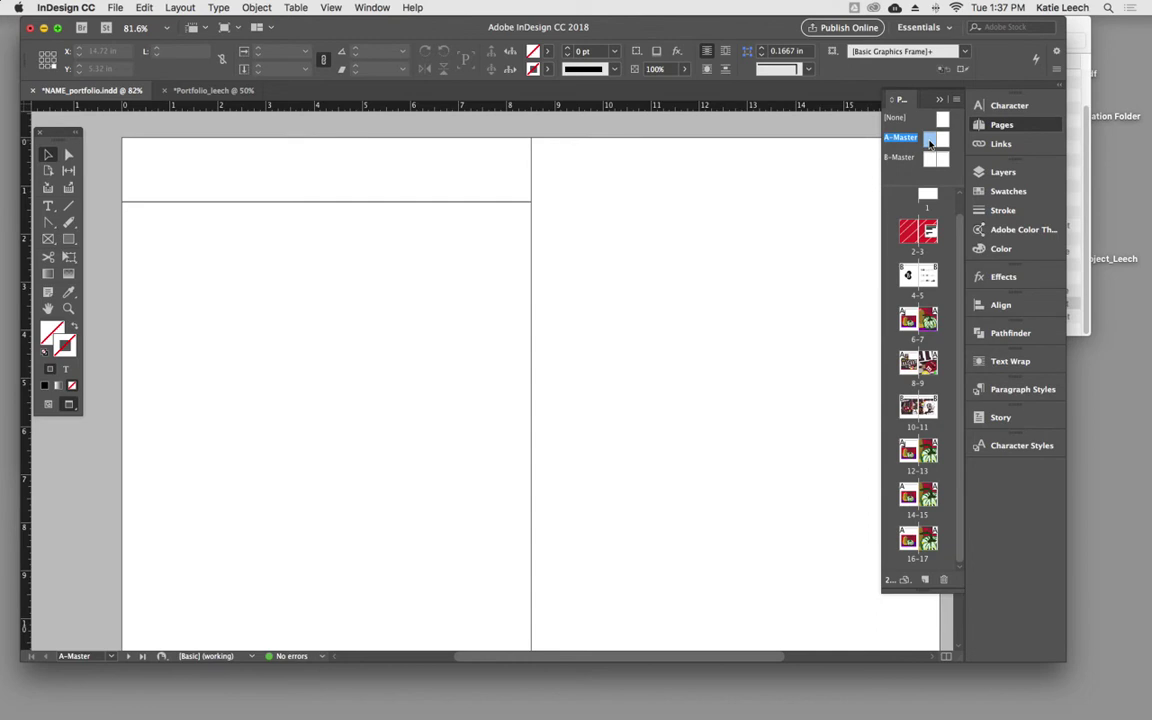
Step: Show the A-Master's margin and column guides, comparing briefly against spread 4-5
scroll(688, 314, "down", 3)
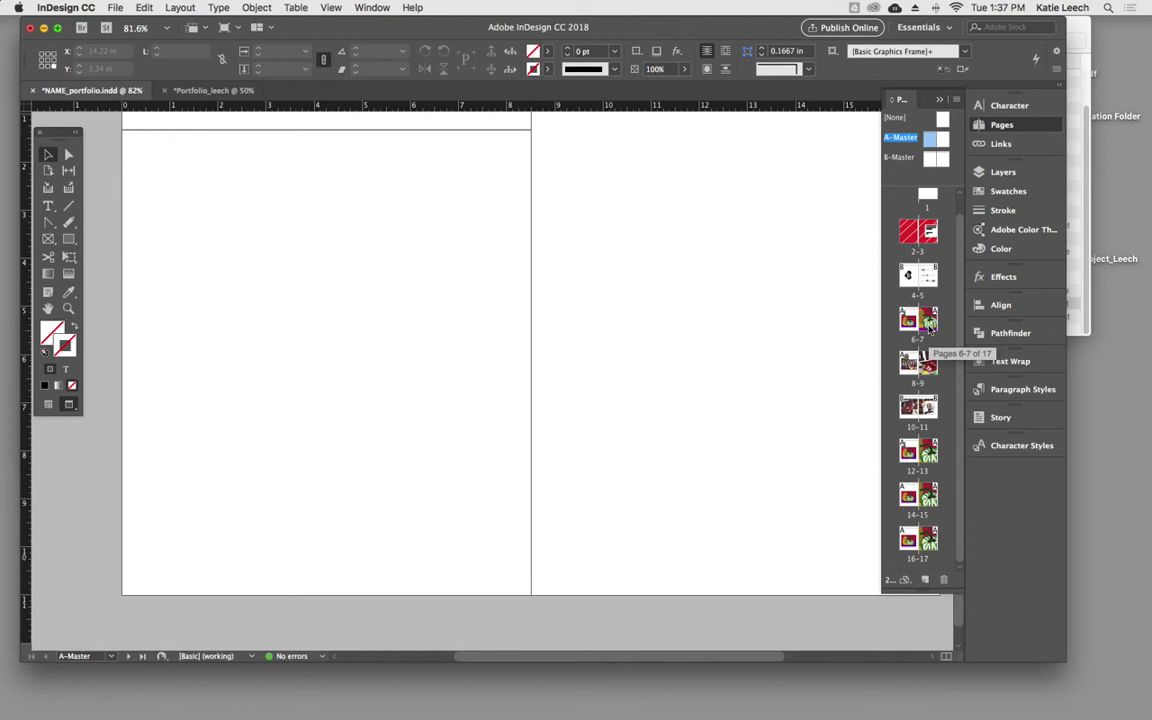
double_click(945, 145)
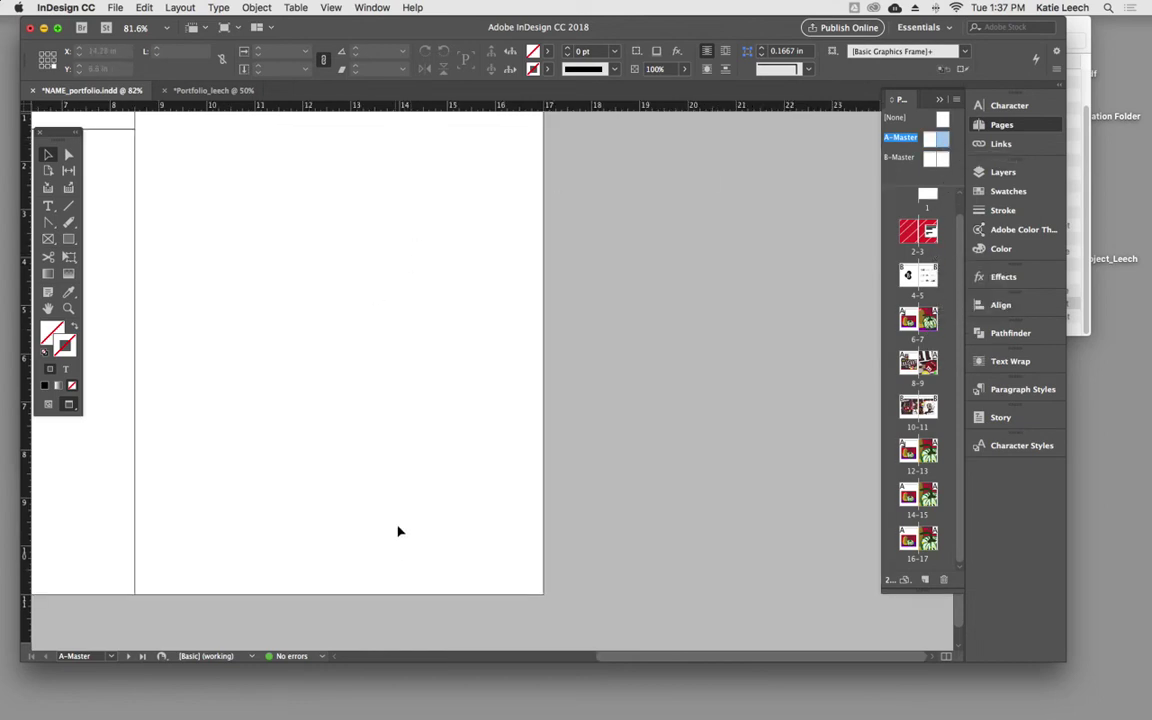
scroll(352, 463, "left", 10)
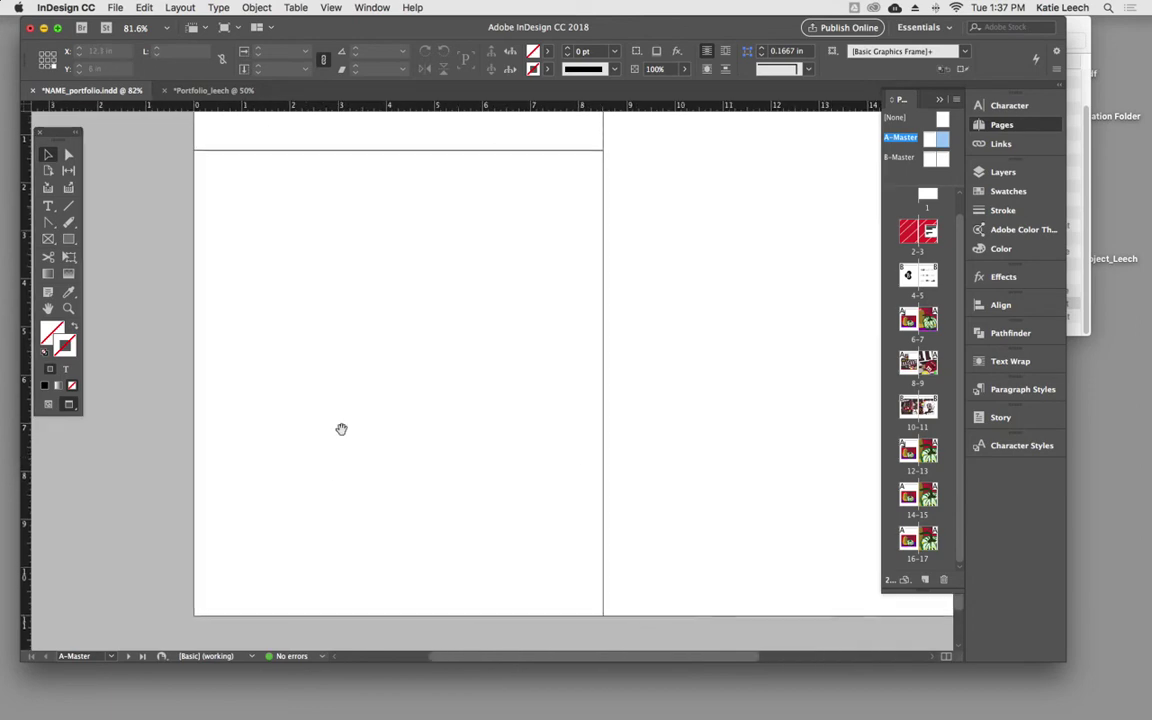
scroll(400, 447, "right", 3)
scroll(400, 447, "down", 1)
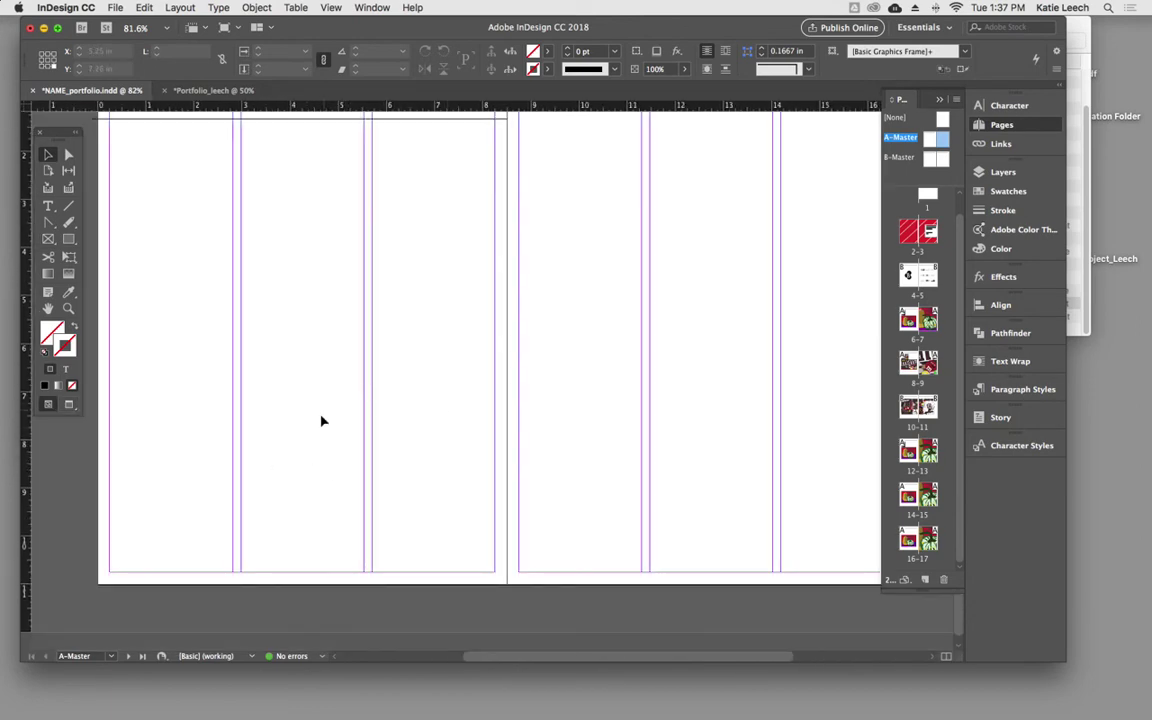
left_click_drag(532, 476, 532, 502)
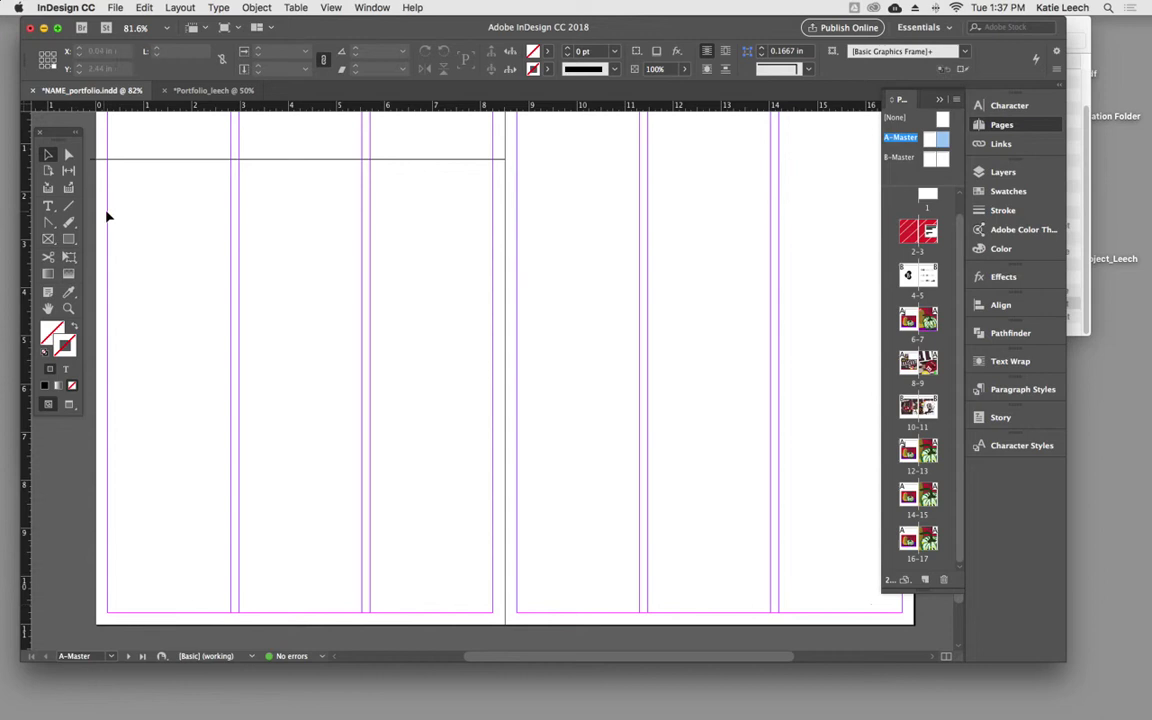
double_click(907, 283)
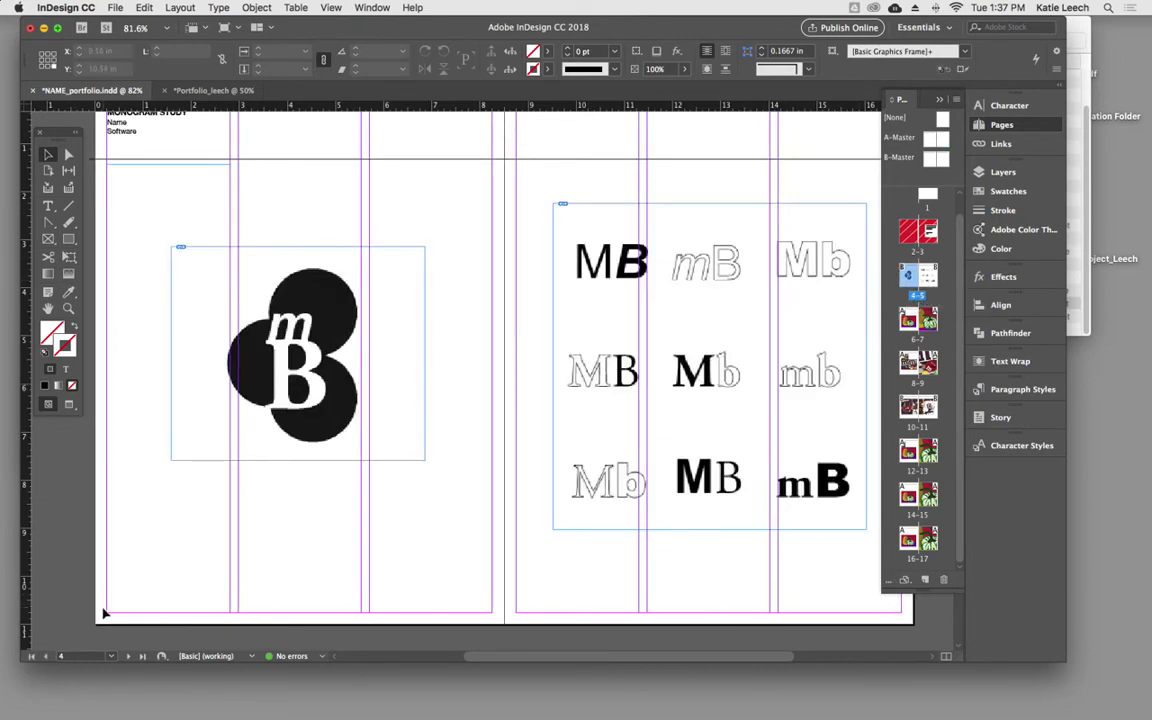
double_click(901, 137)
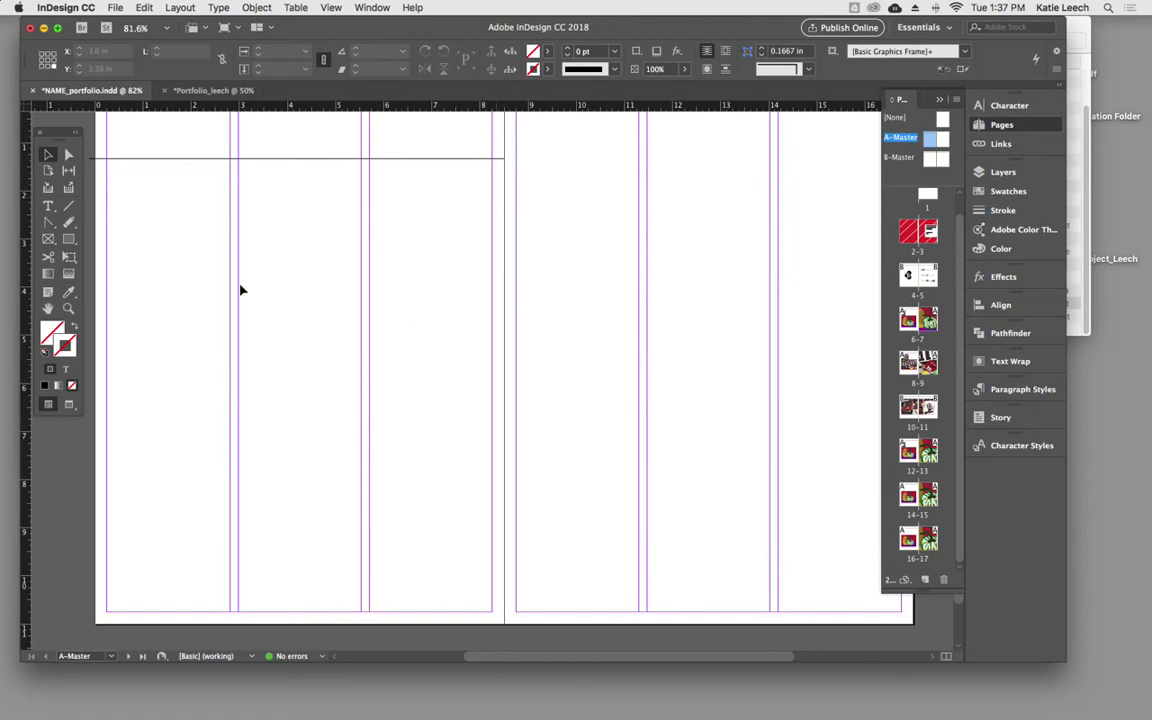
scroll(172, 384, "up", 2)
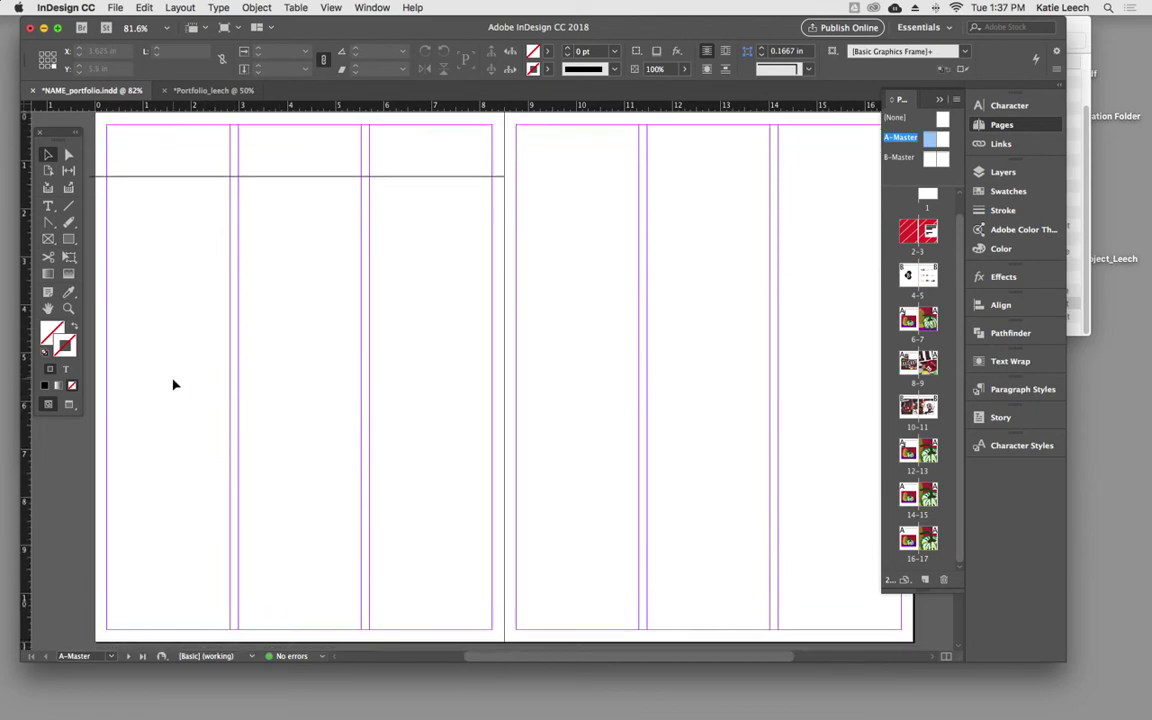
Step: Draw a small text frame in the A-Master's lower-left page corner
left_click(47, 207)
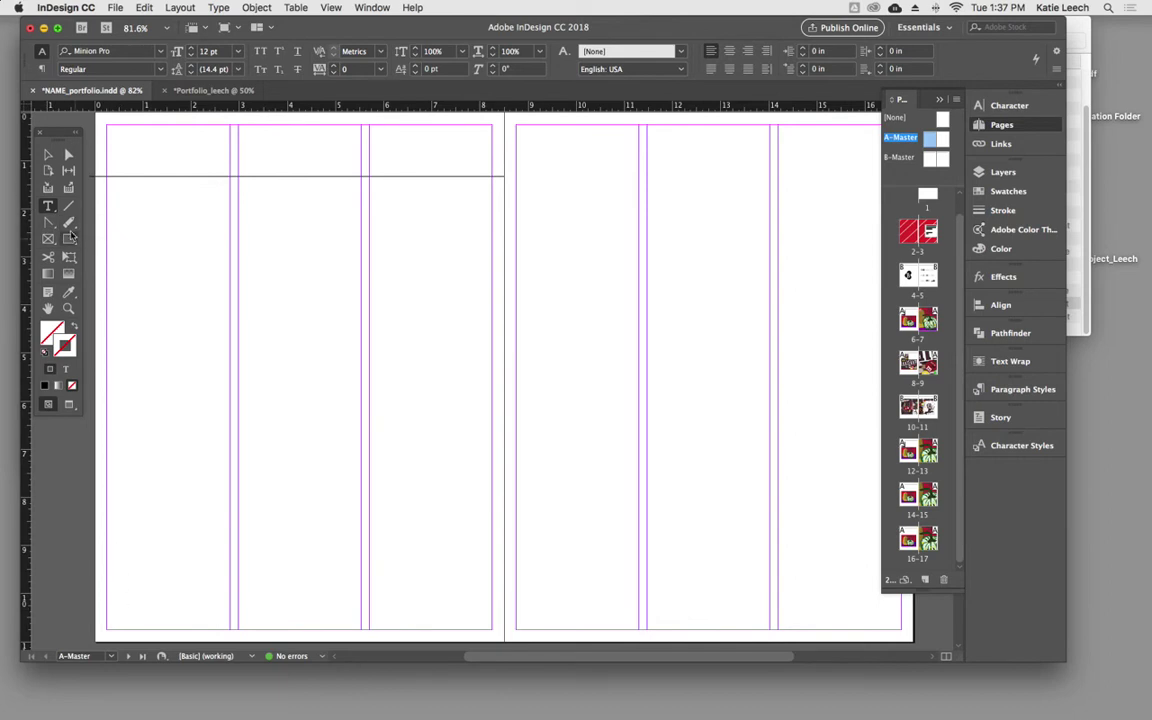
left_click(49, 209)
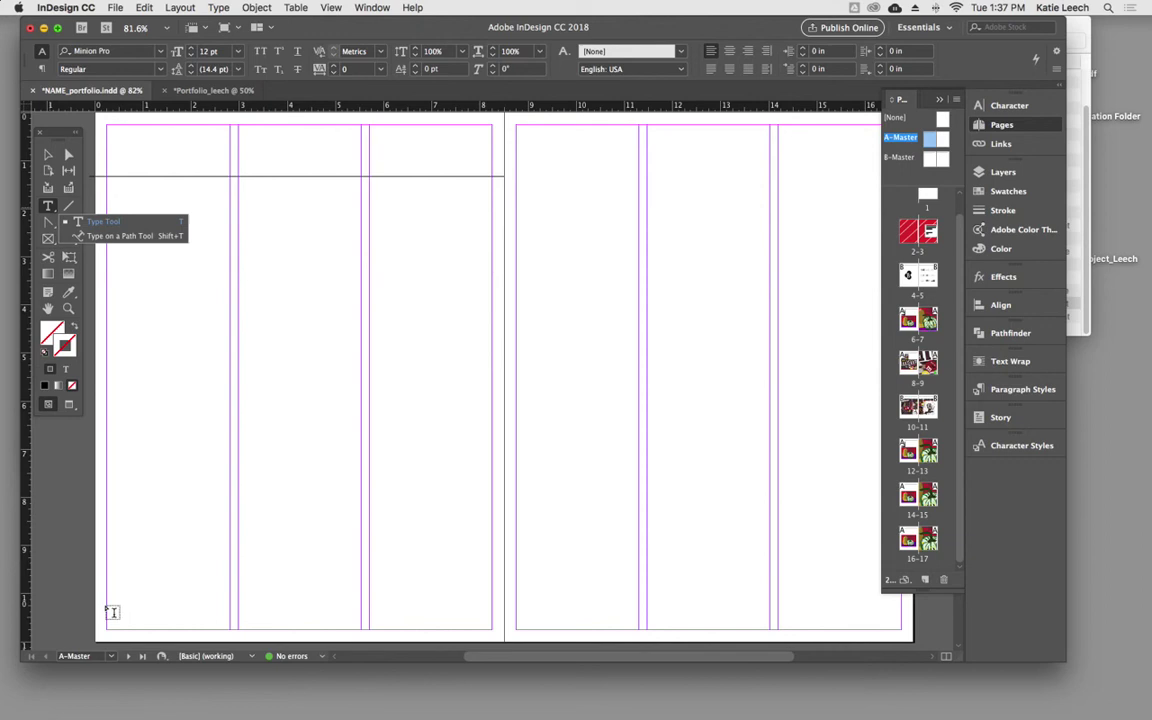
left_click_drag(107, 606, 148, 628)
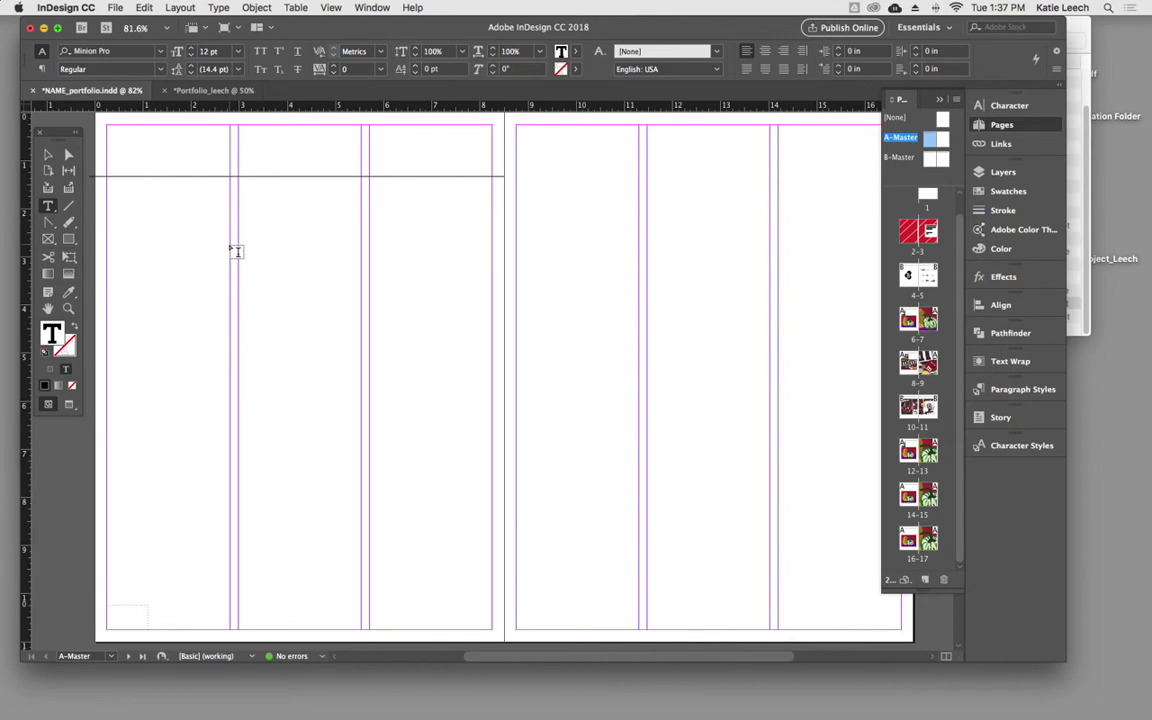
left_click(108, 608)
Step: Set the page-number text to Helvetica Neue Bold 36 pt and re-enter the frame for editing
left_click(158, 51)
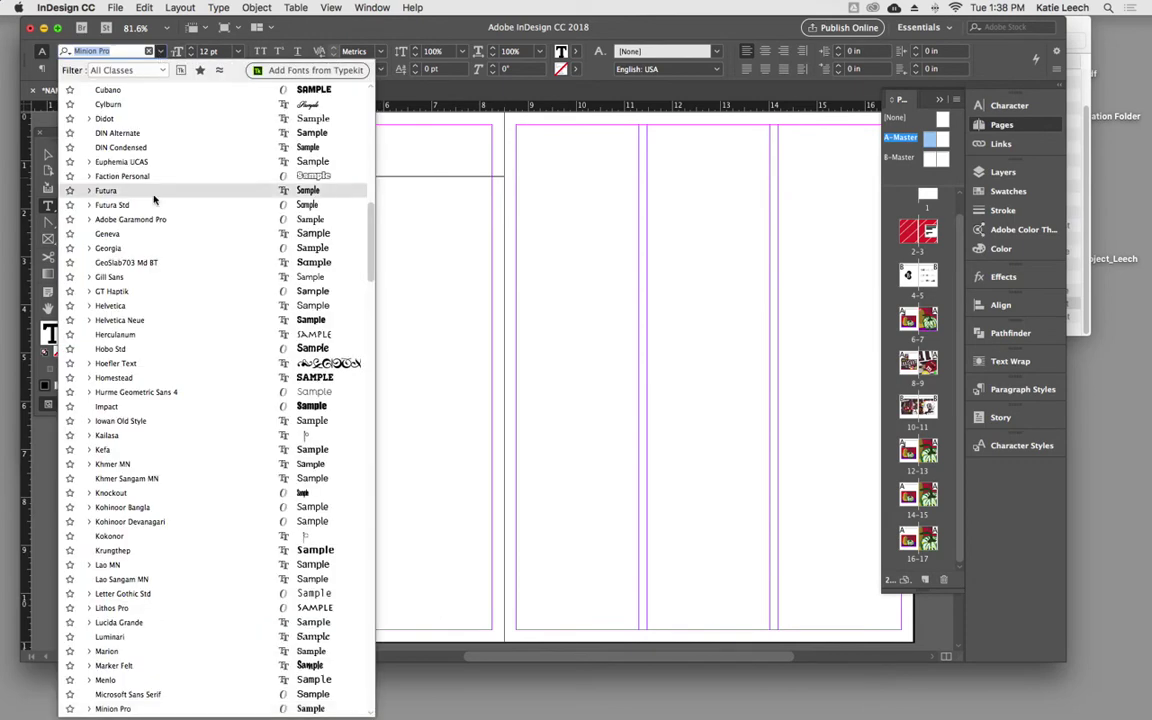
scroll(153, 206, "up", 5)
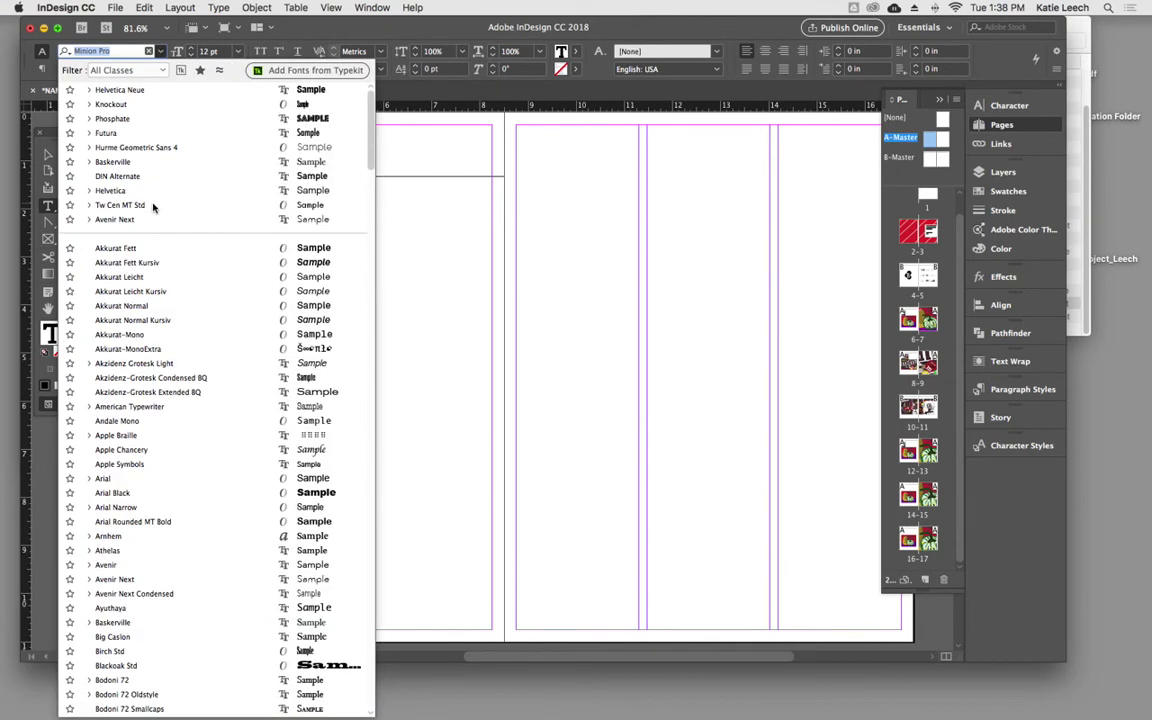
left_click(172, 90)
left_click(160, 69)
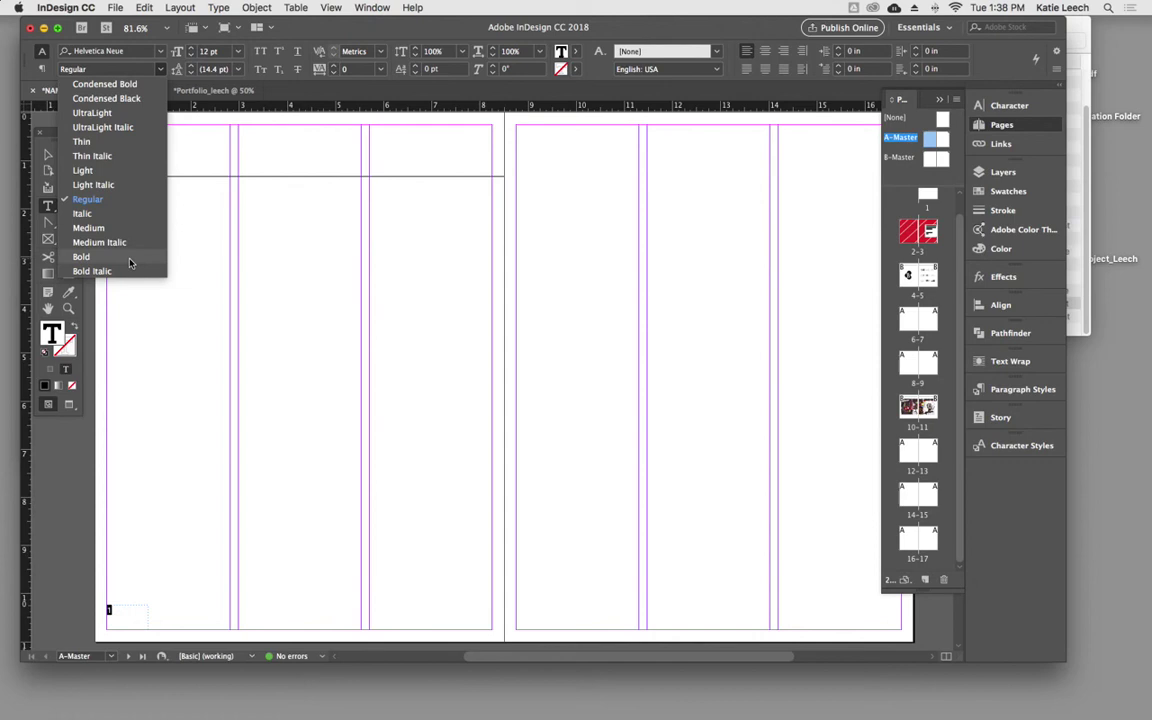
left_click(116, 234)
left_click(237, 51)
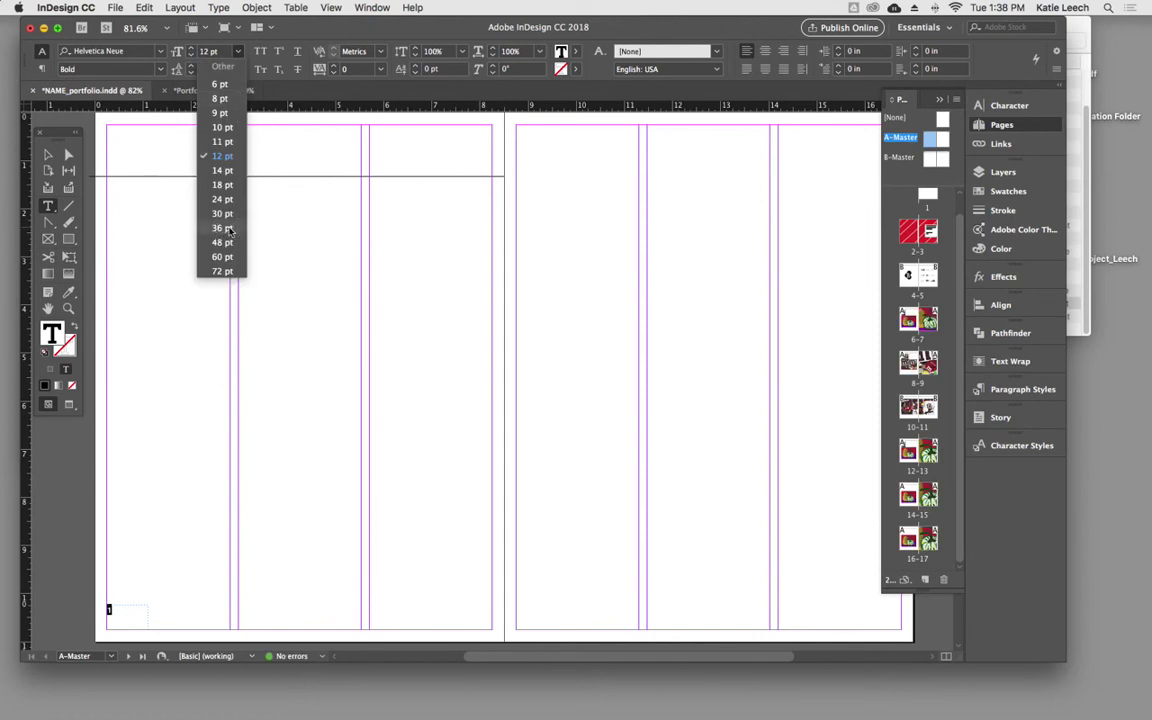
left_click(210, 211)
left_click(47, 154)
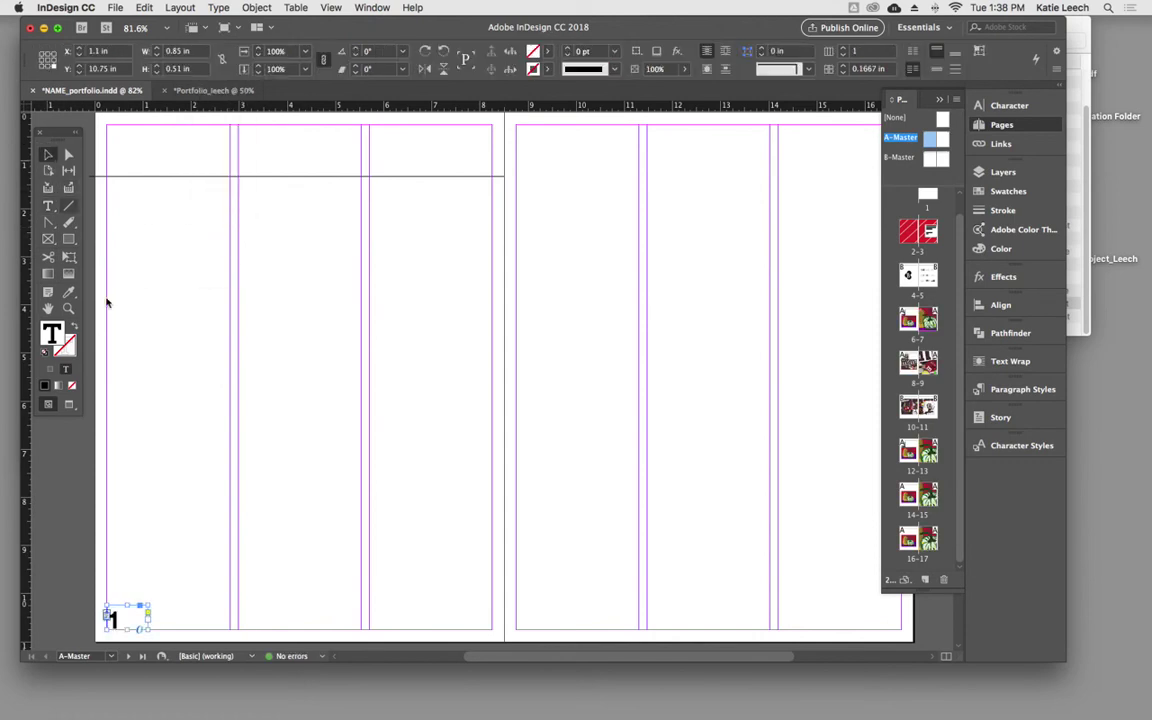
double_click(148, 615)
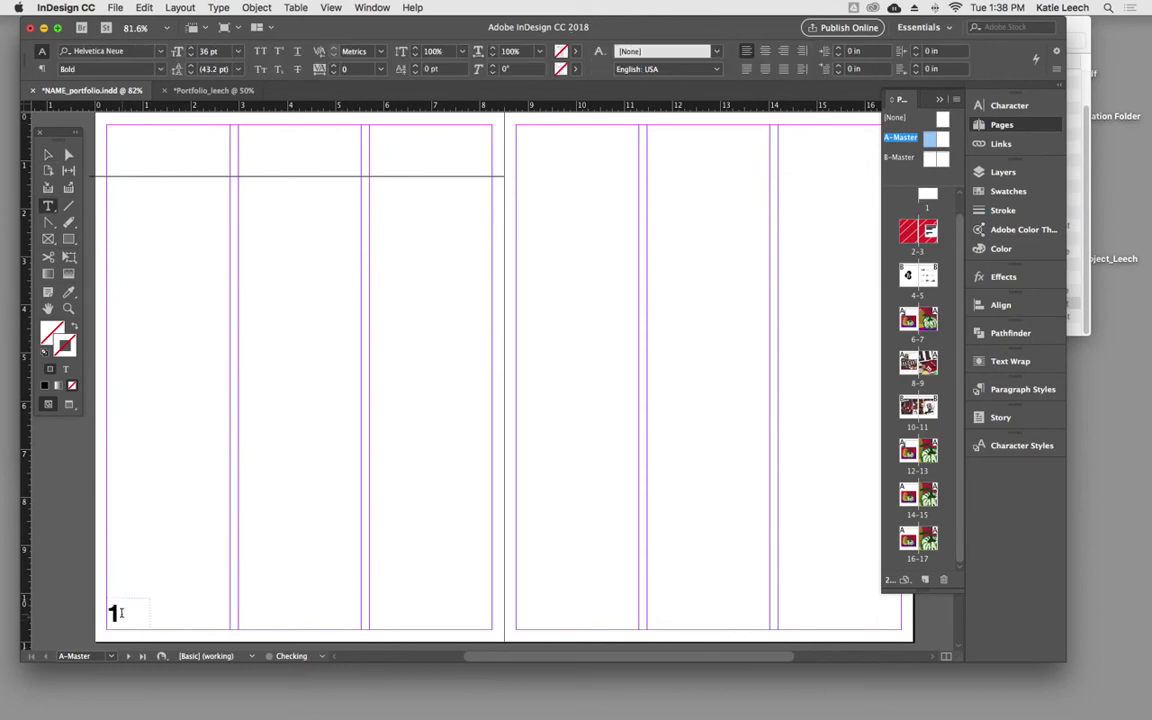
Step: Highlight the placeholder 1 and search the Type menu for the page-number marker
left_click_drag(134, 617, 62, 608)
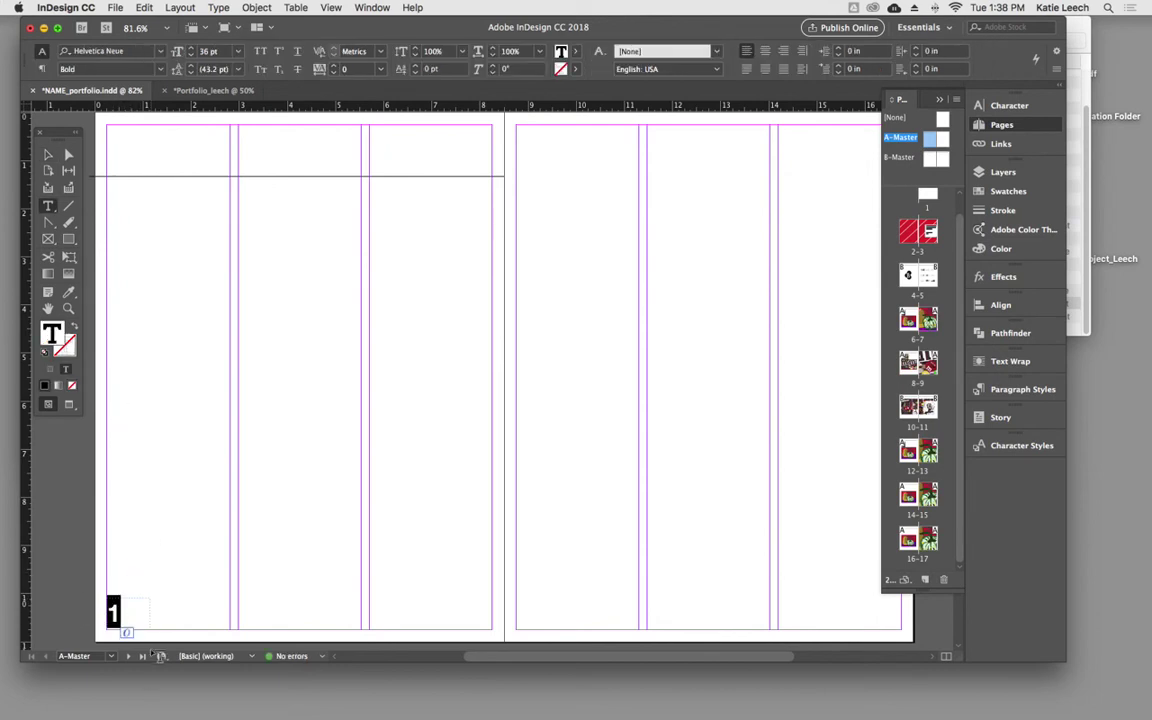
left_click(182, 9)
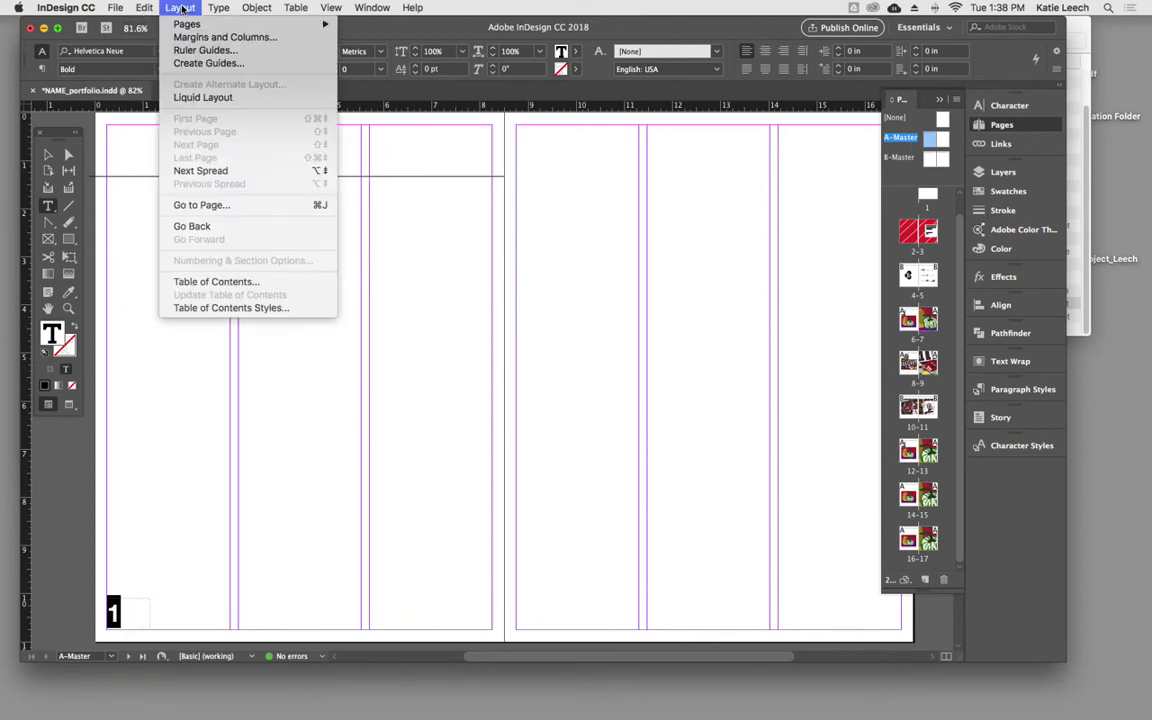
mouse_move(218, 8)
mouse_move(294, 403)
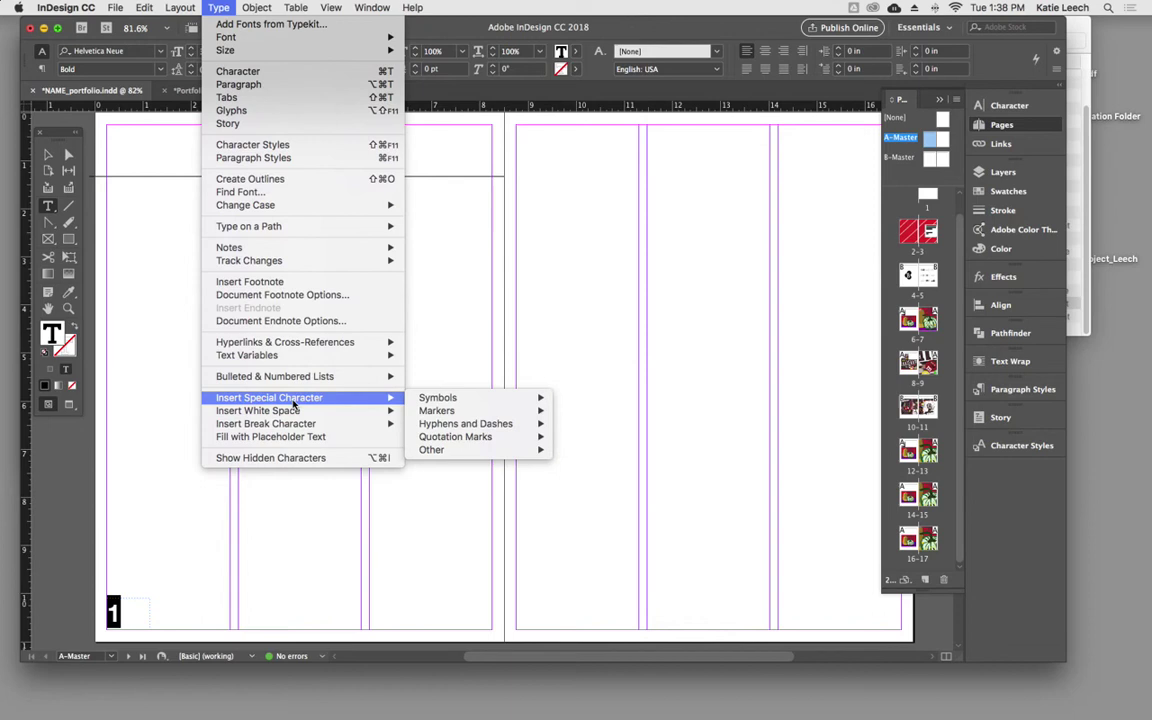
mouse_move(479, 413)
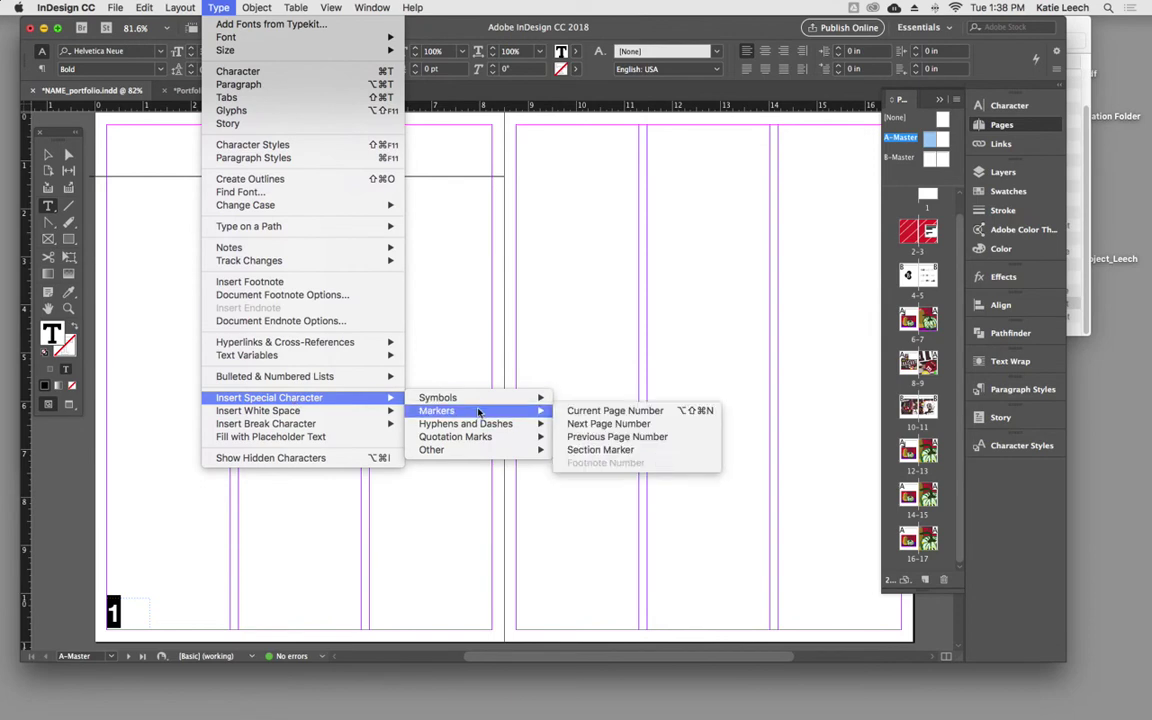
left_click(134, 609)
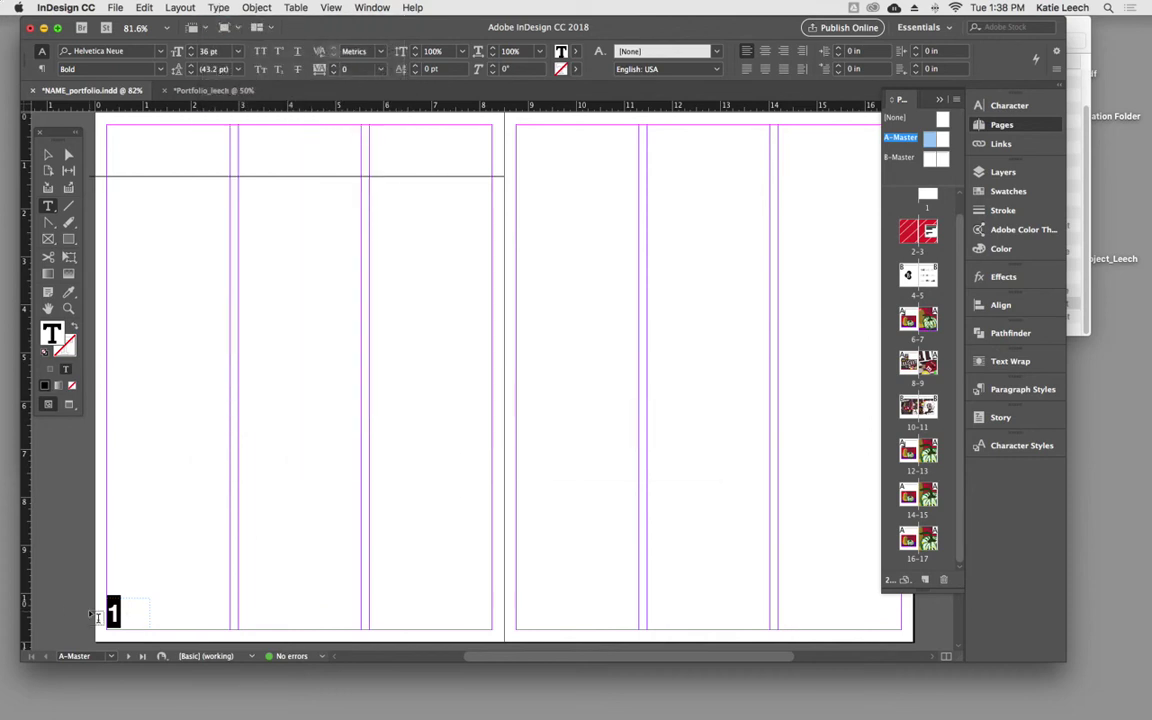
key("Escape")
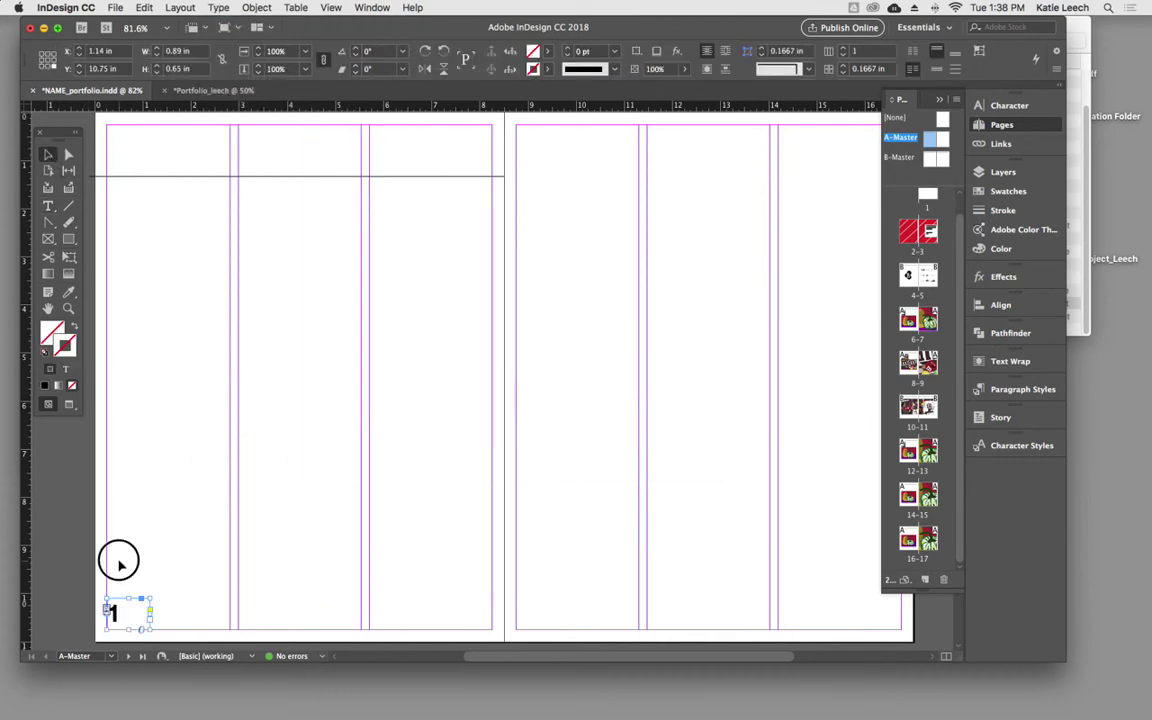
Step: Re-highlight the 1 and reach Type > Insert Special Character > Markers
left_click(218, 7)
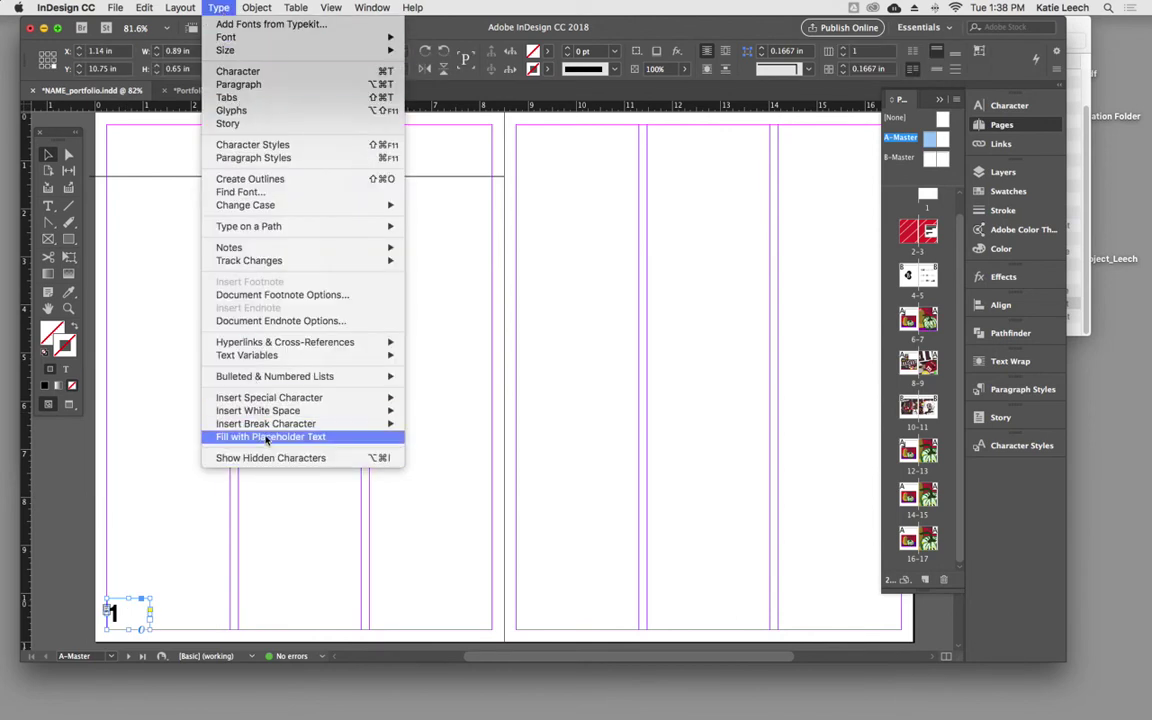
mouse_move(457, 412)
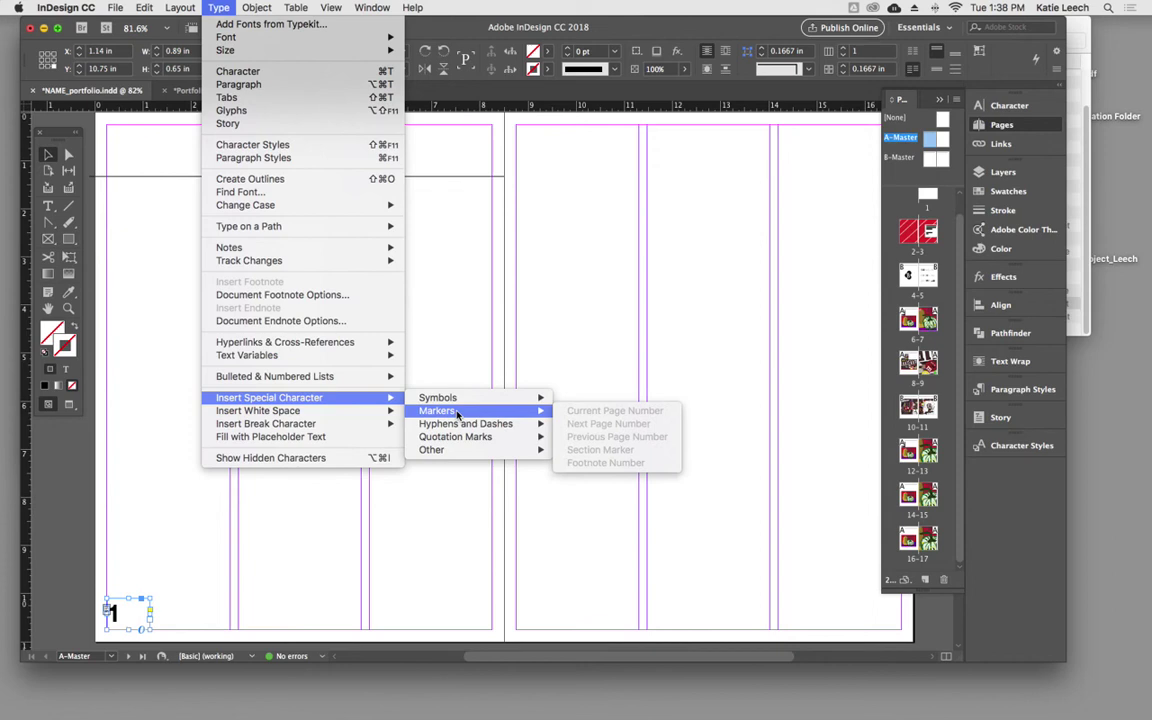
left_click(40, 182)
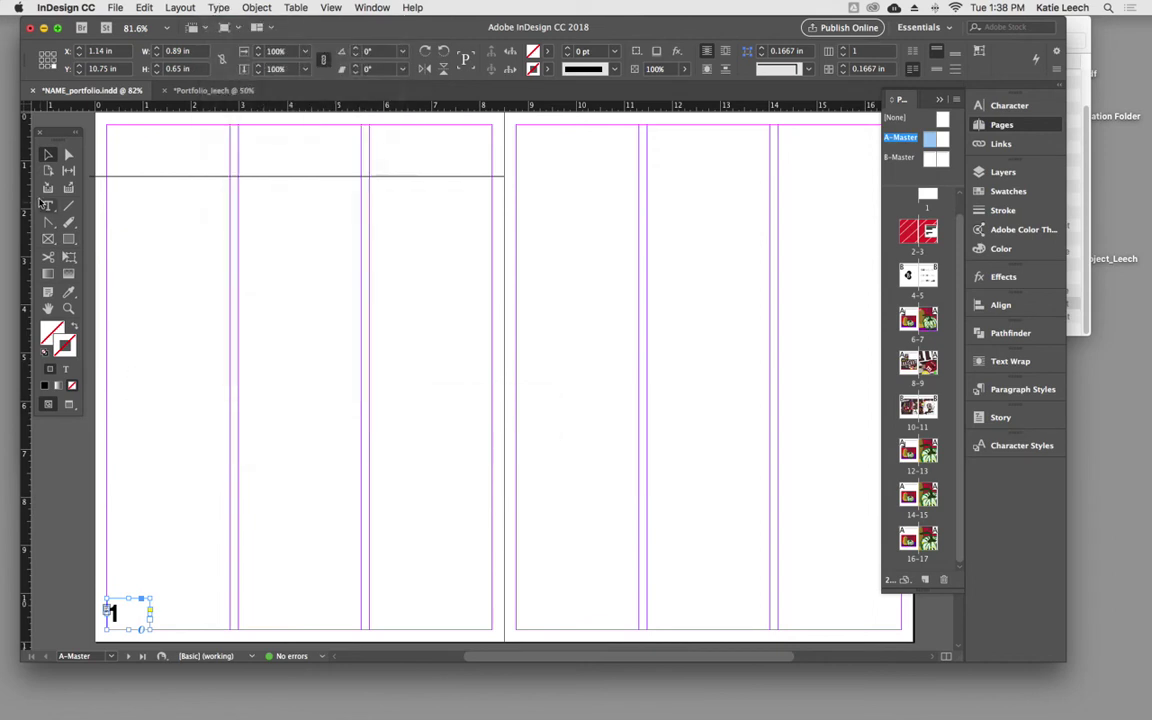
left_click(47, 204)
left_click_drag(122, 612, 51, 604)
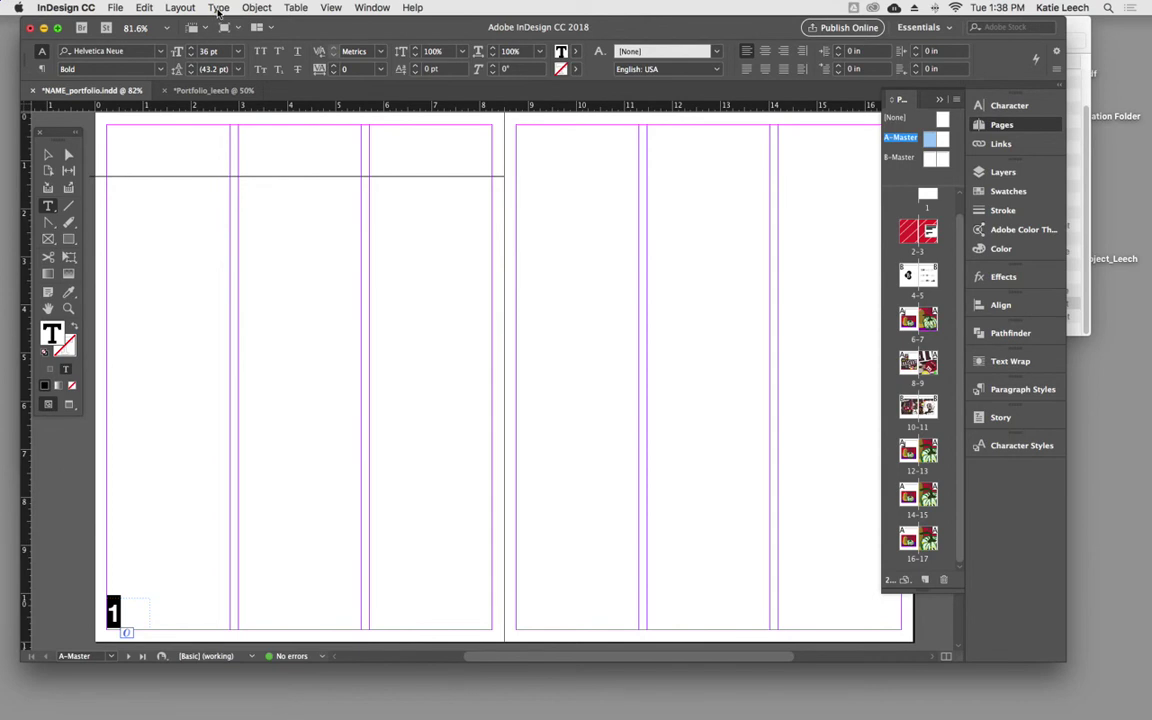
left_click(218, 8)
mouse_move(283, 401)
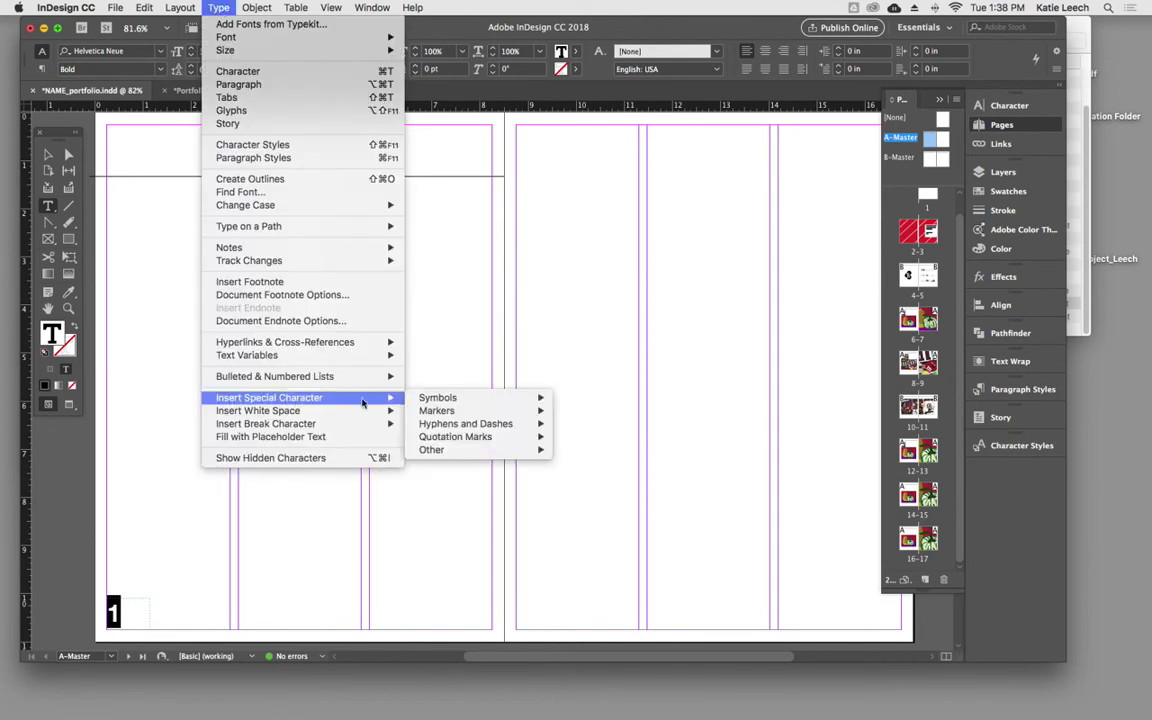
mouse_move(451, 403)
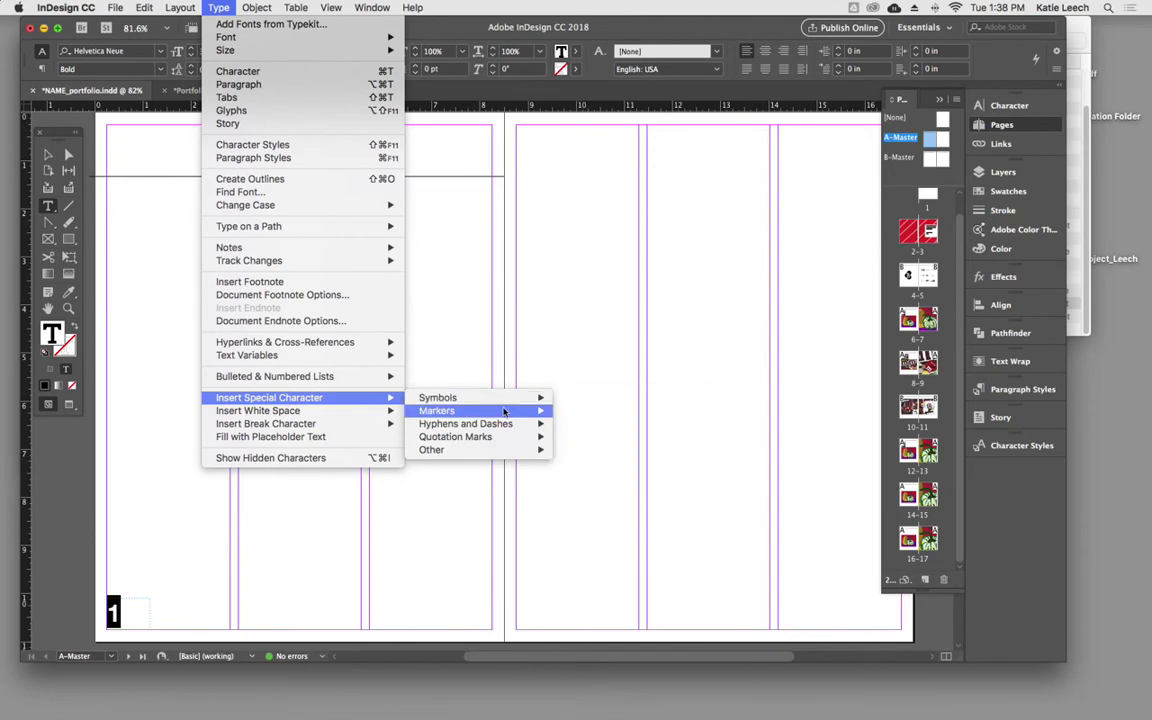
mouse_move(509, 416)
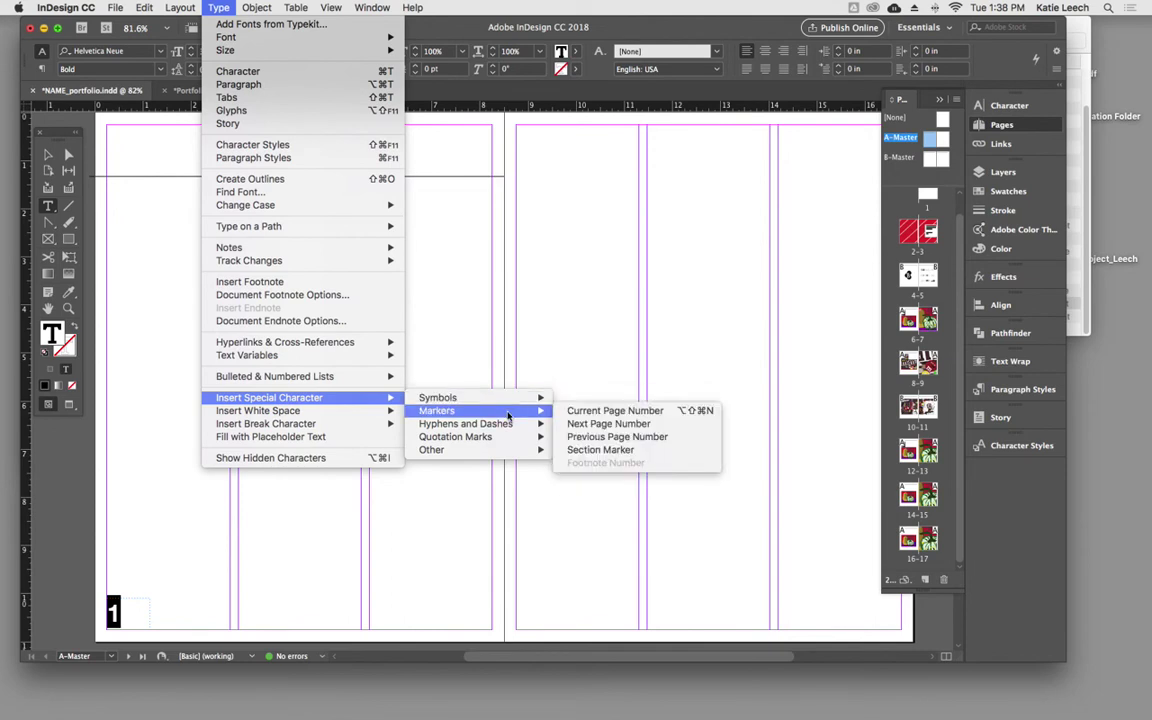
Step: Insert a Current Page Number marker (shown as A) and check the 6 on spread 6-7
left_click(599, 413)
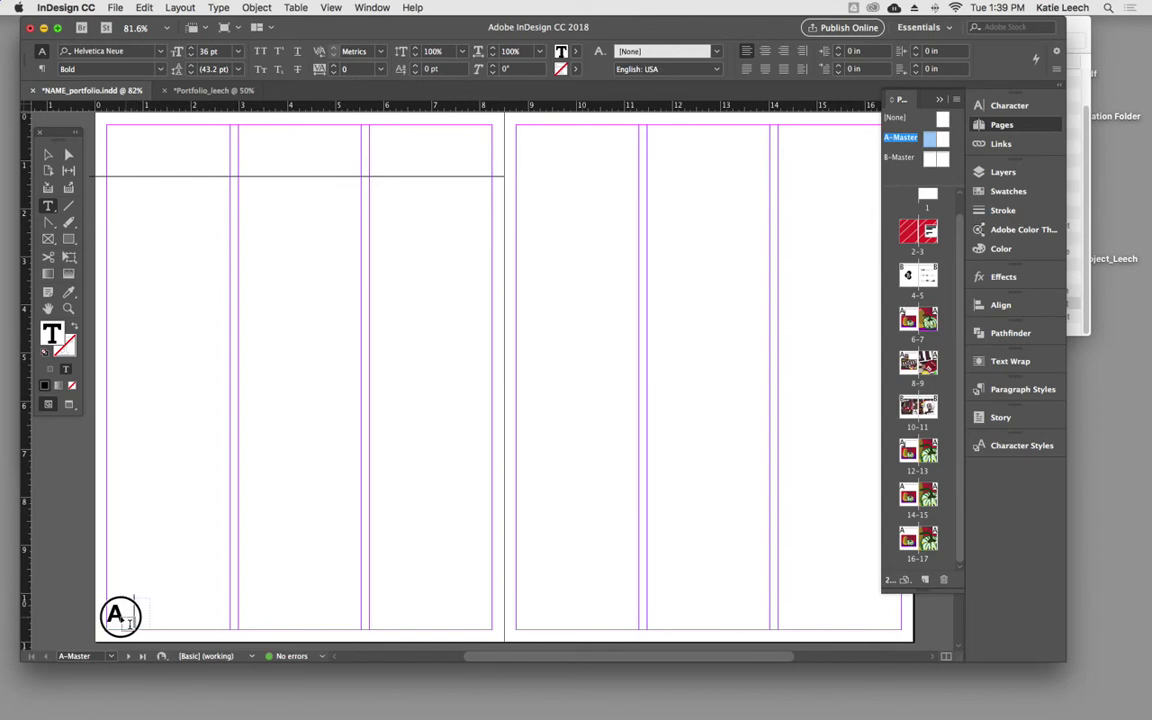
double_click(121, 613)
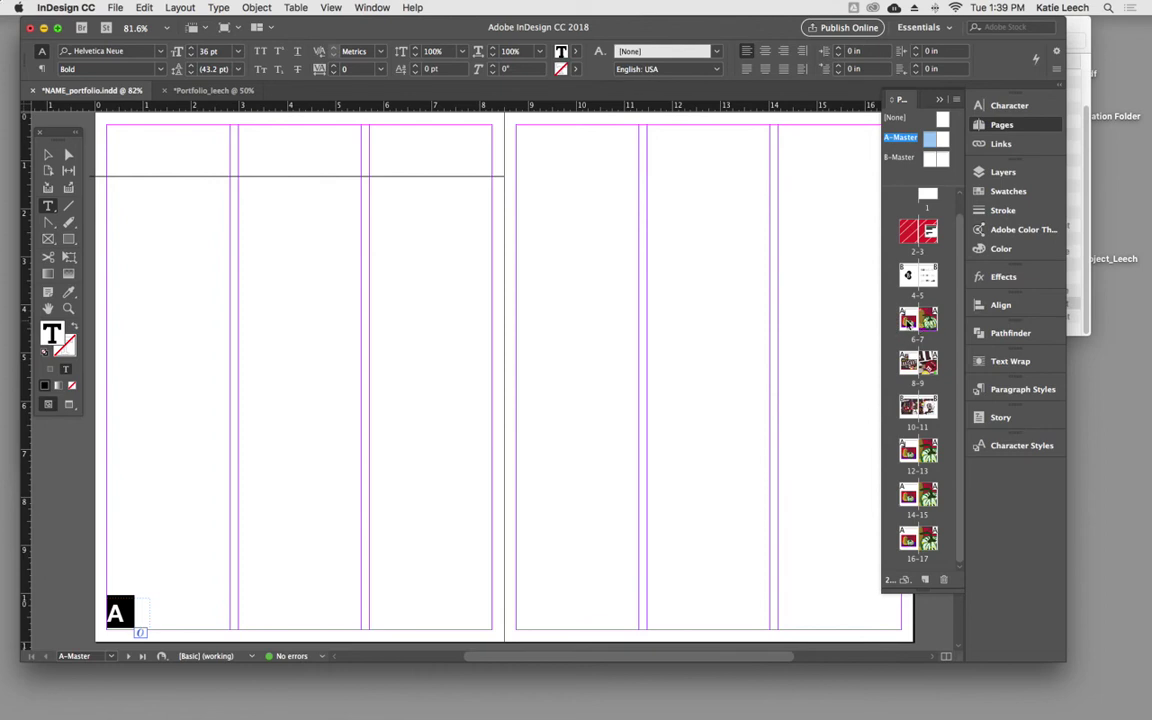
left_click(47, 154)
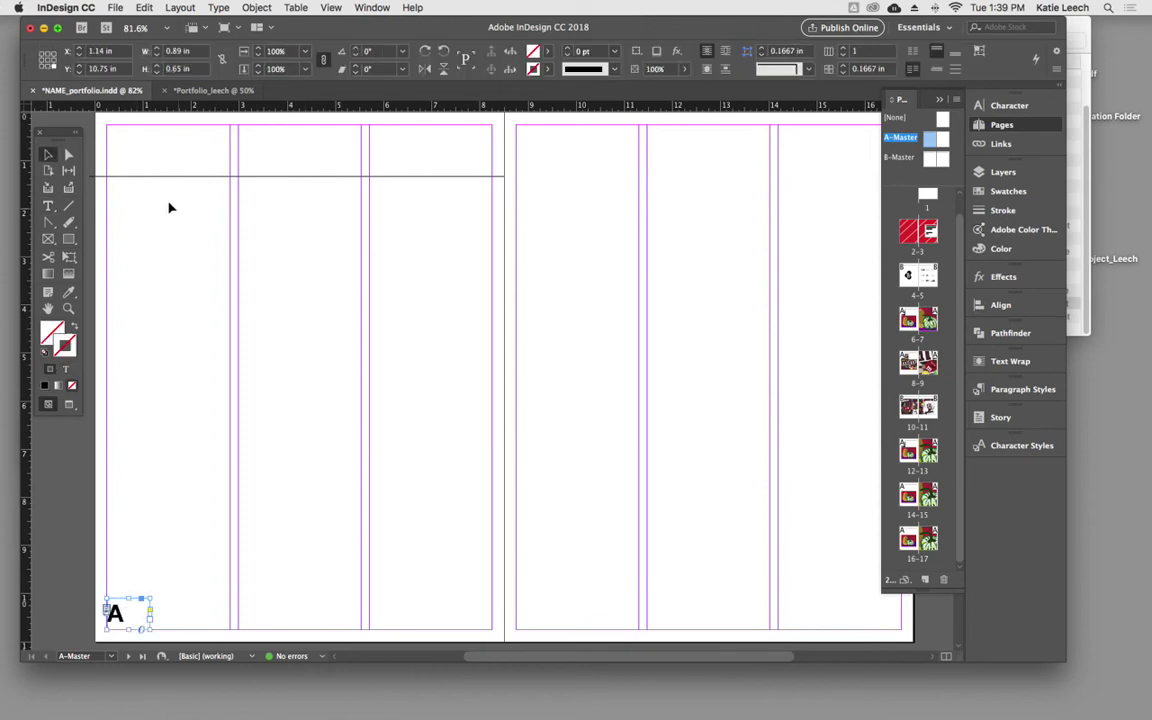
double_click(908, 318)
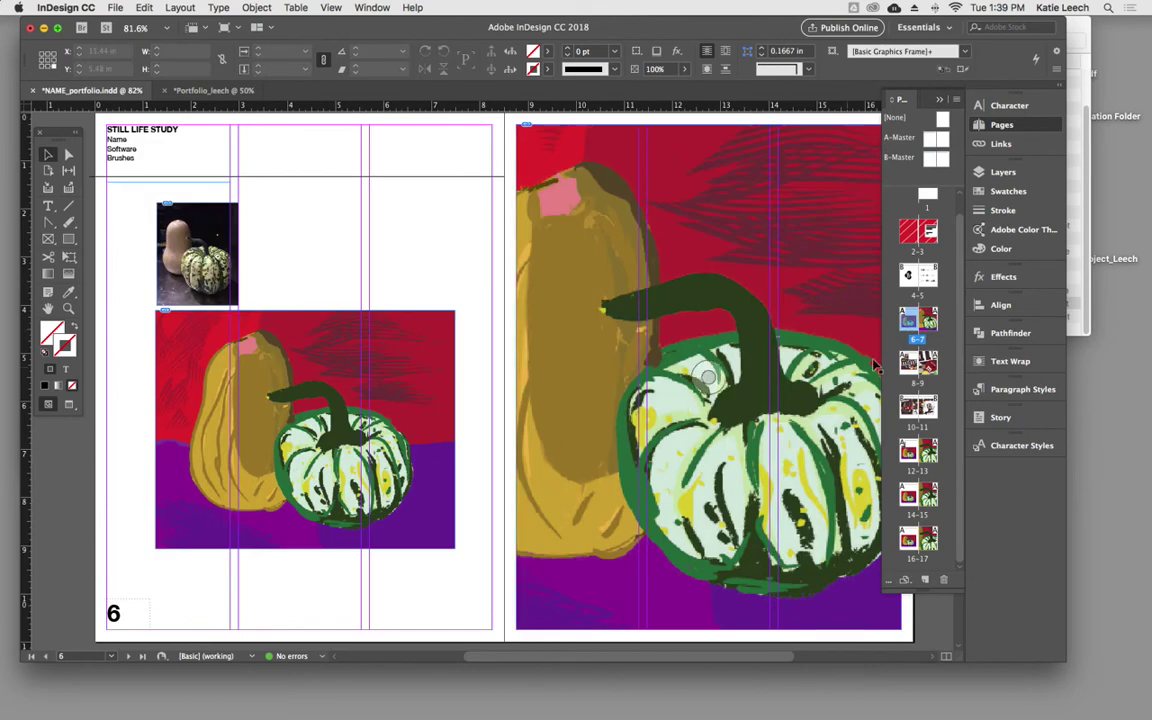
double_click(908, 362)
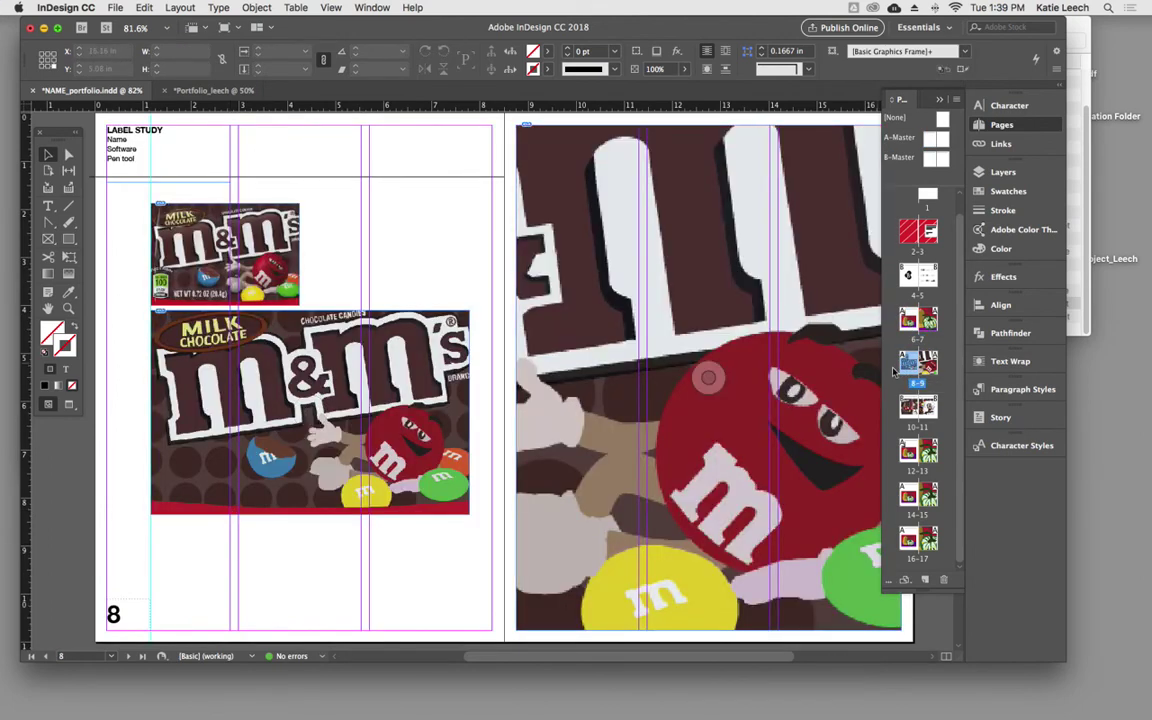
double_click(907, 407)
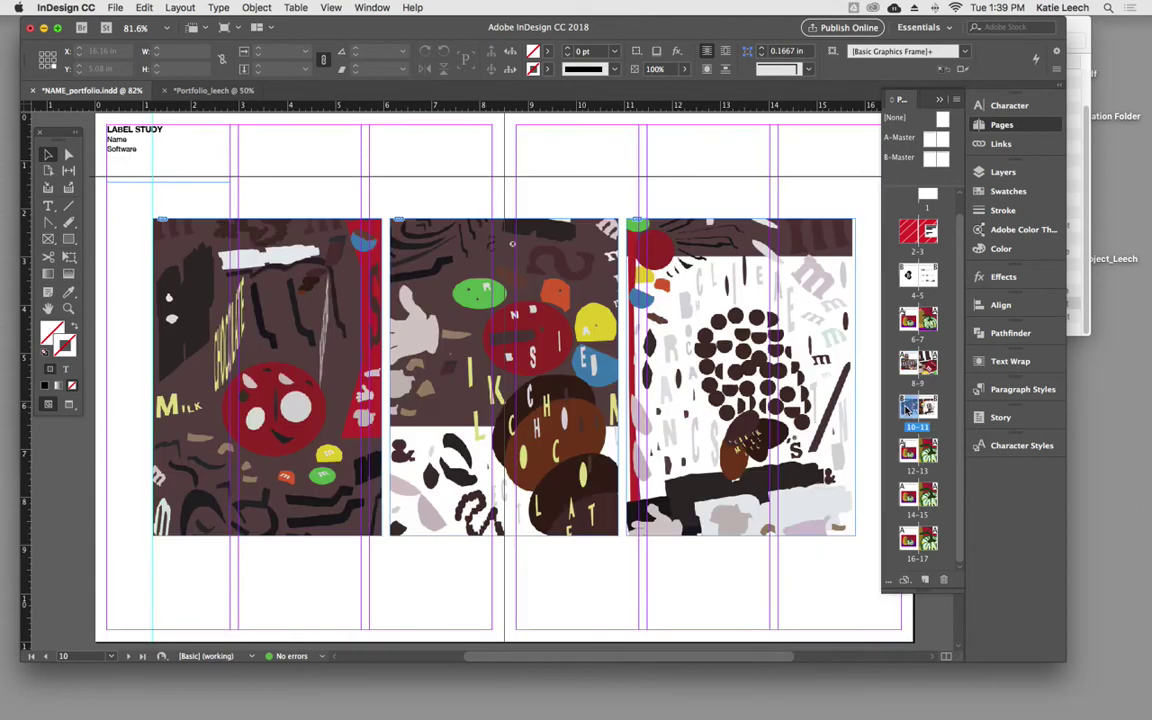
double_click(909, 452)
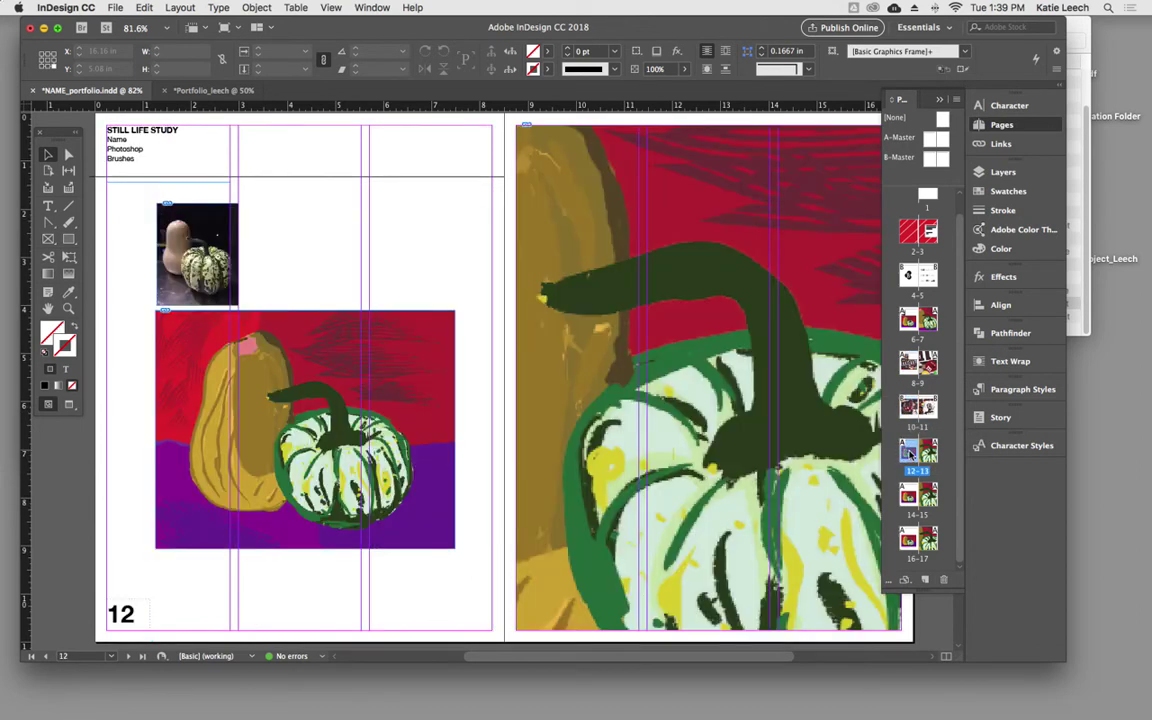
double_click(918, 495)
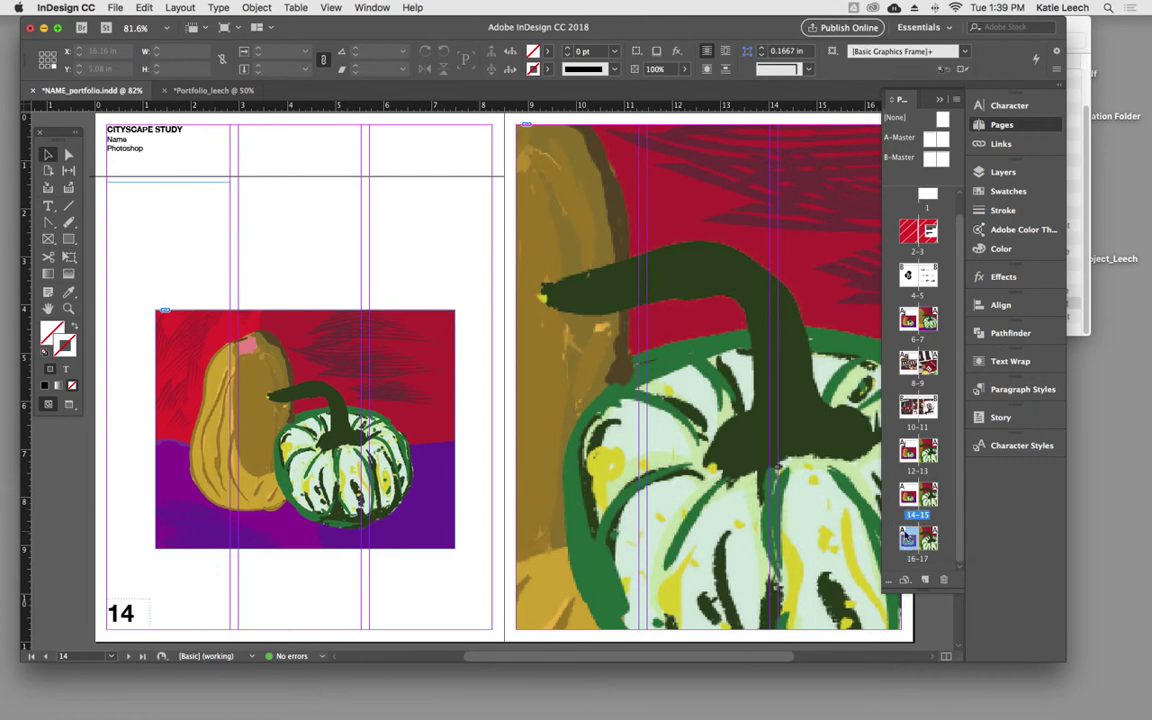
double_click(918, 540)
double_click(909, 284)
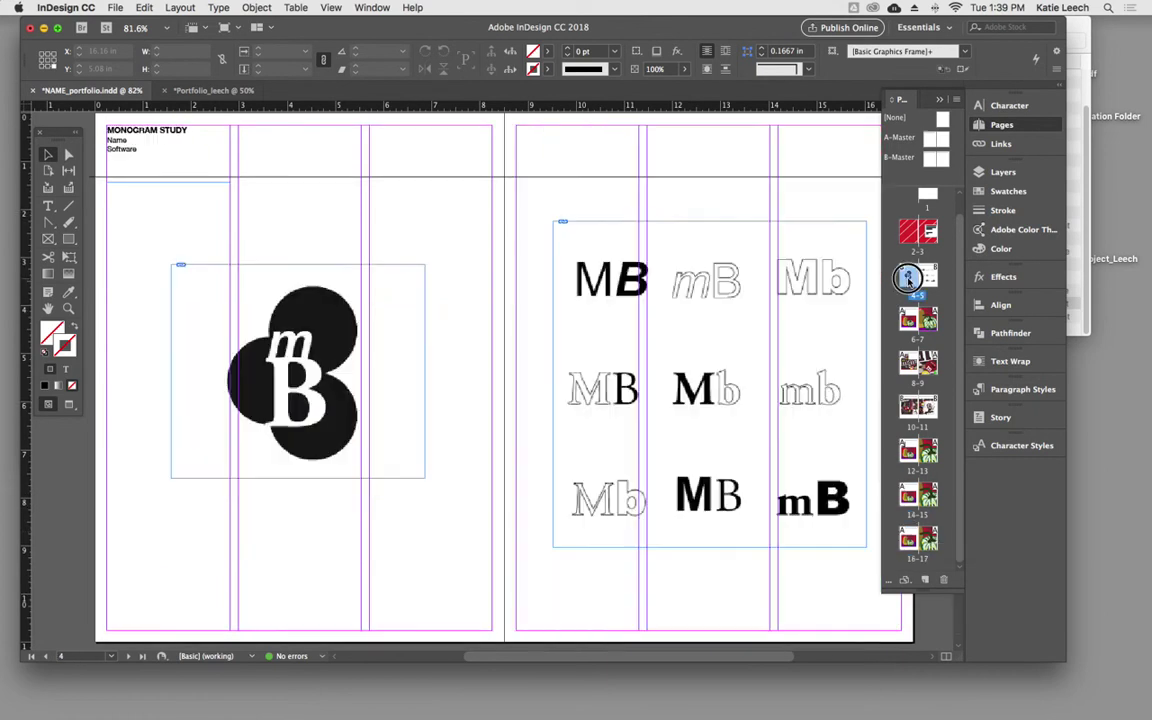
Step: Move the A-Master page number to the second column and check spreads 6-7 and 8-9
double_click(930, 142)
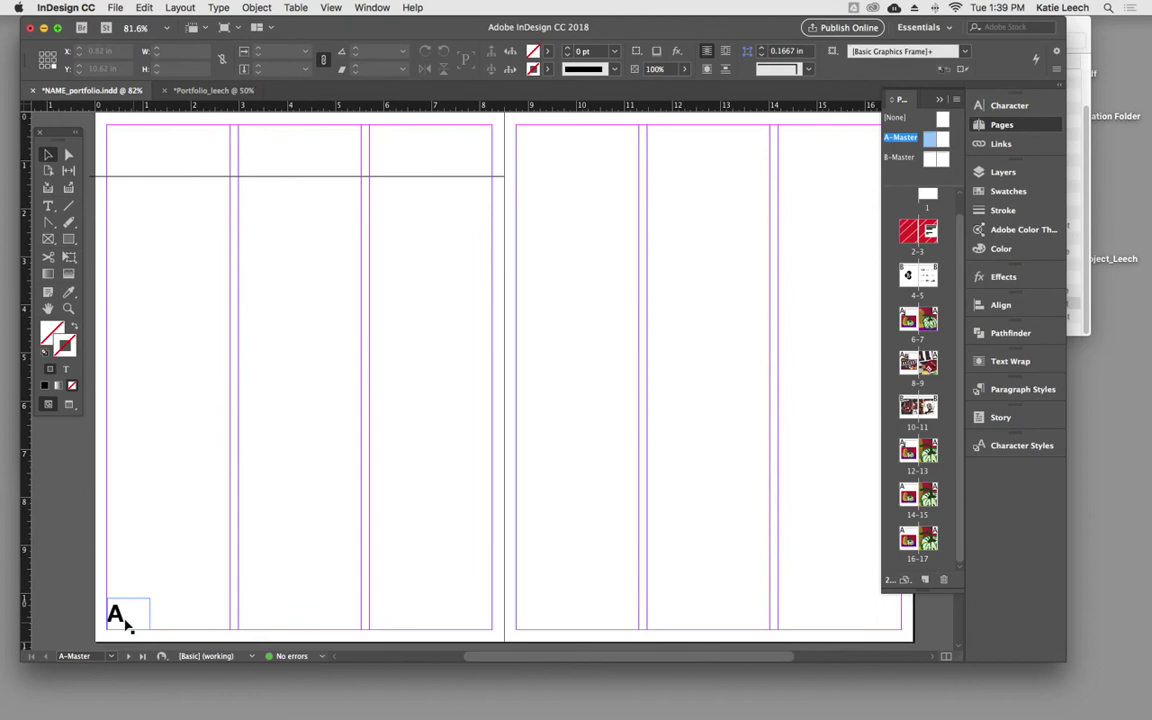
left_click(128, 617)
left_click_drag(128, 617, 259, 614)
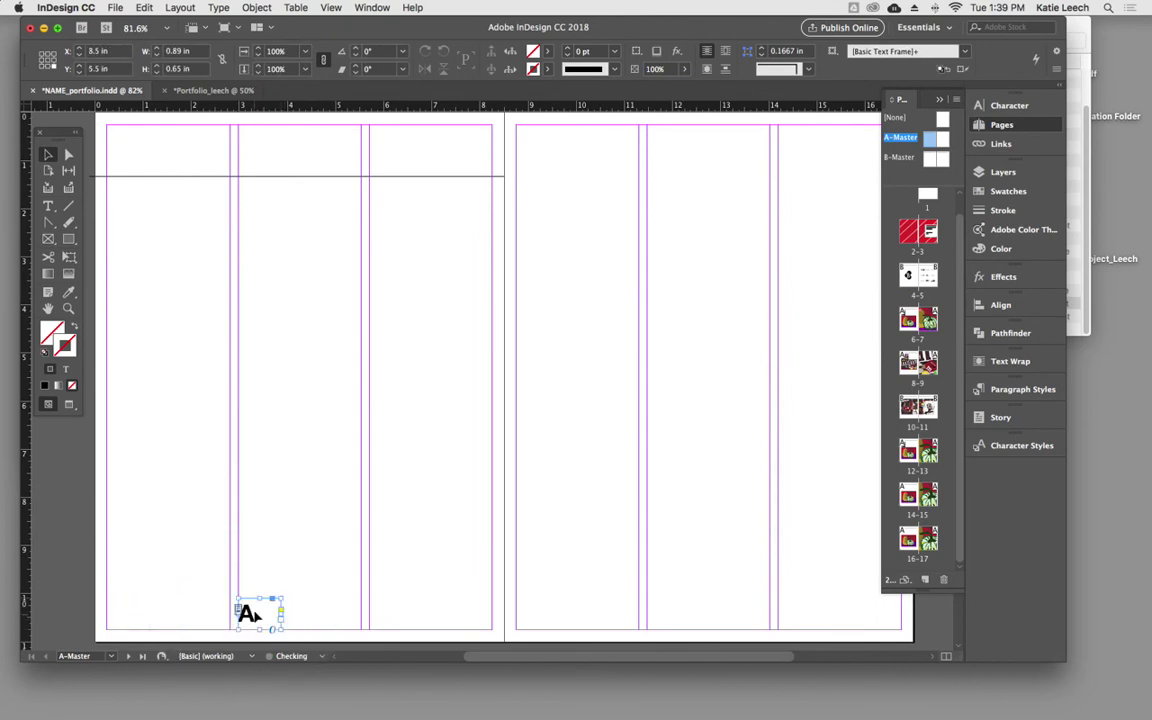
double_click(906, 322)
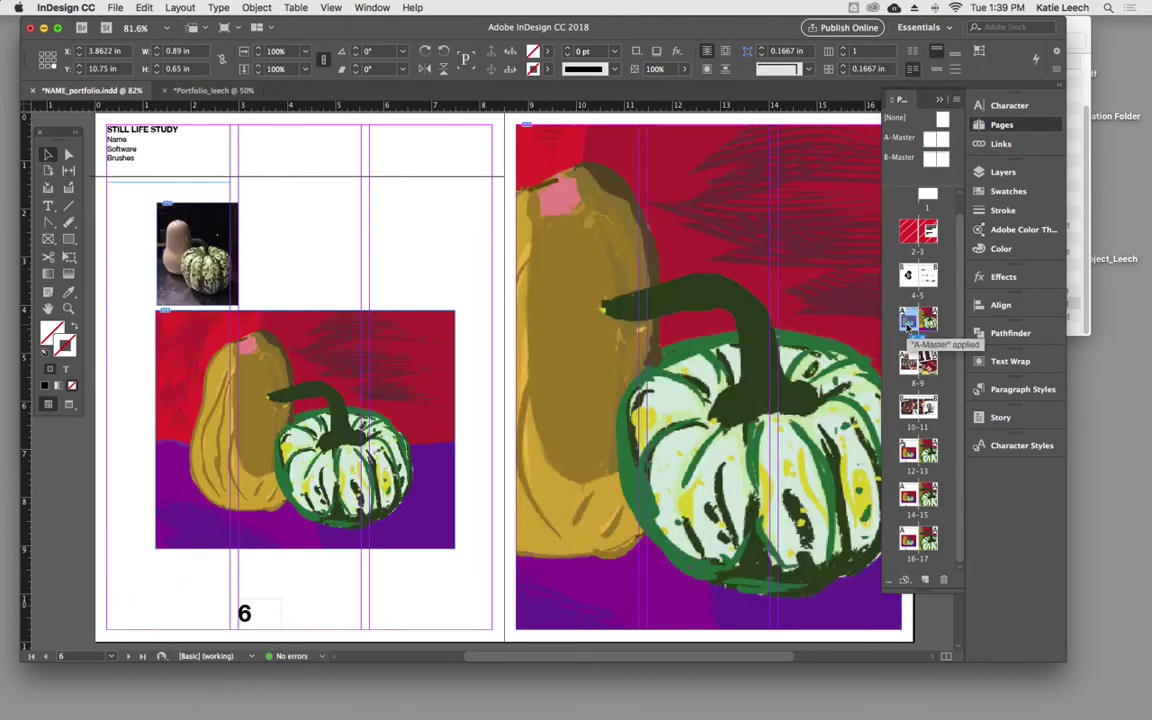
double_click(906, 360)
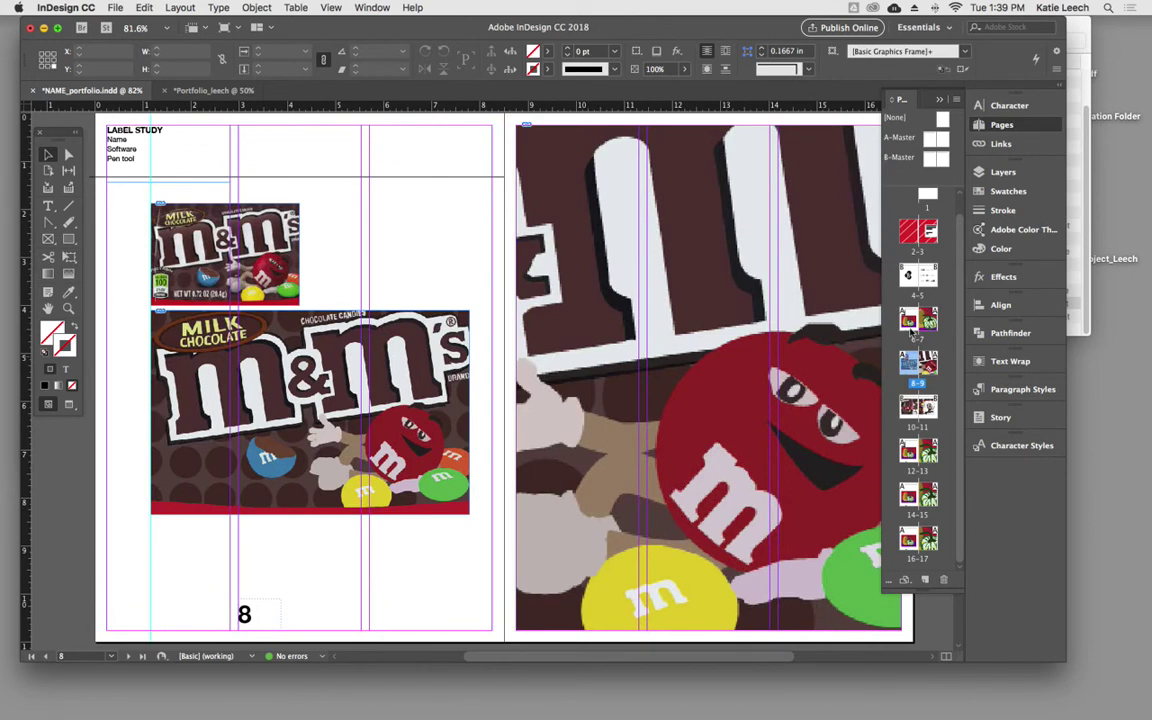
Step: Return the page number to the bottom-left corner, select it, and open B-Master
double_click(926, 140)
left_click_drag(248, 612, 117, 620)
left_click(185, 537)
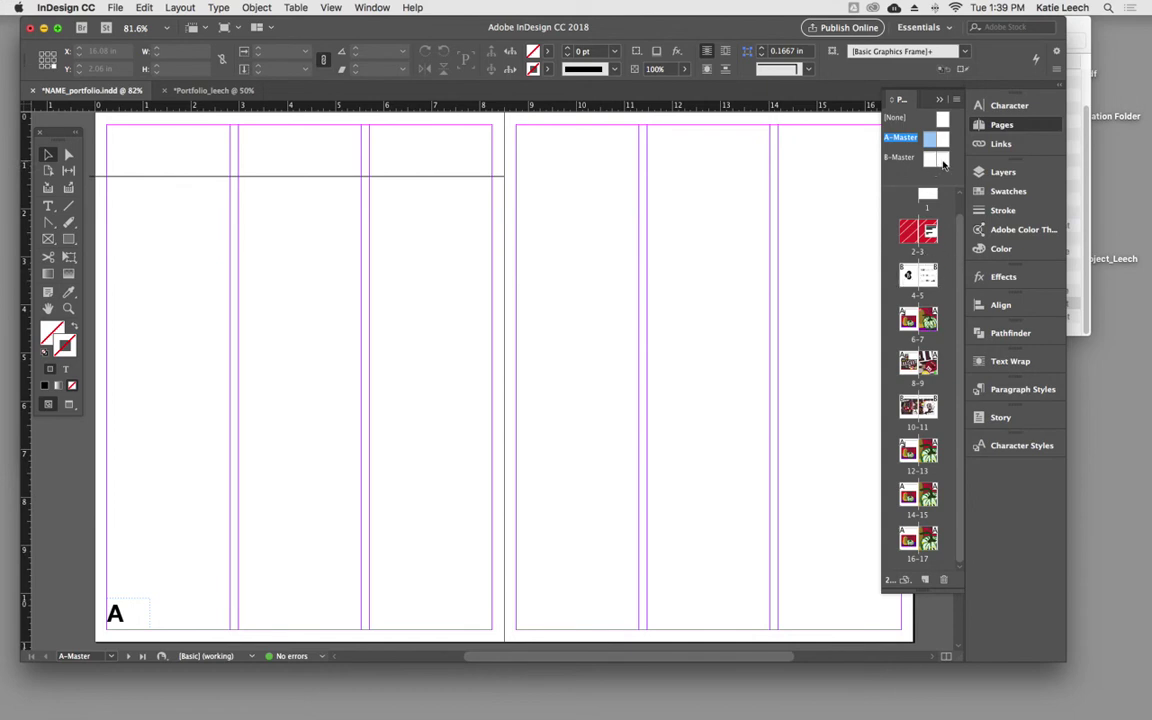
left_click(117, 614)
left_click(928, 163)
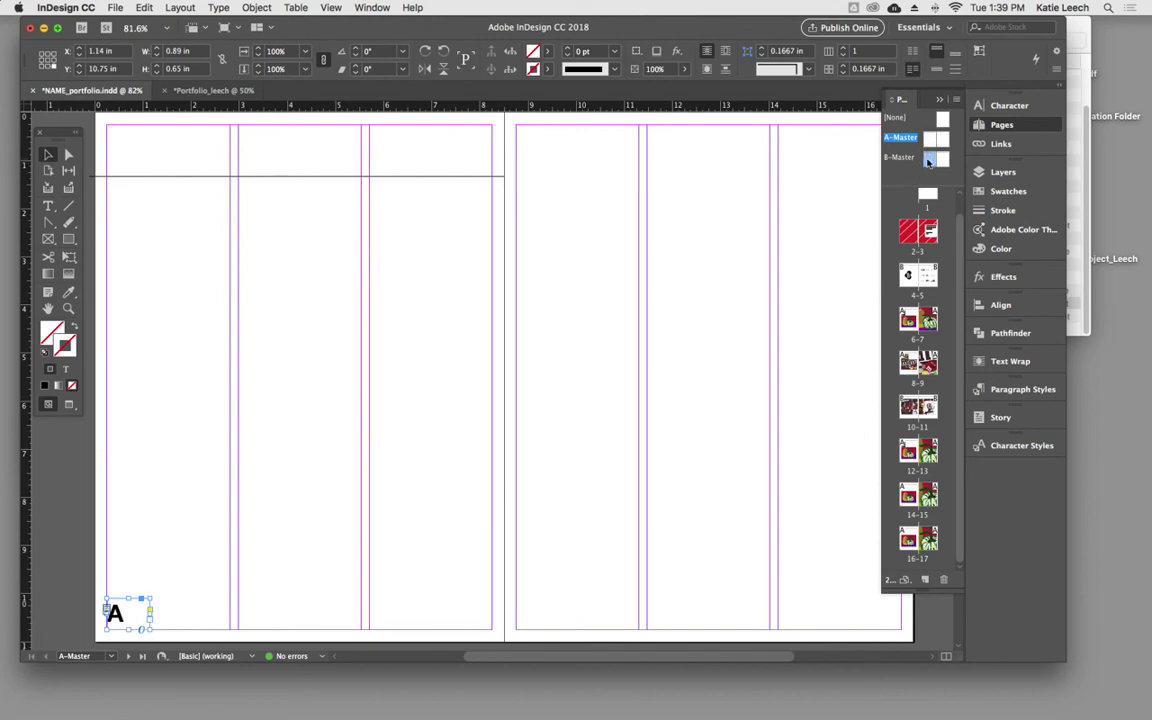
double_click(928, 163)
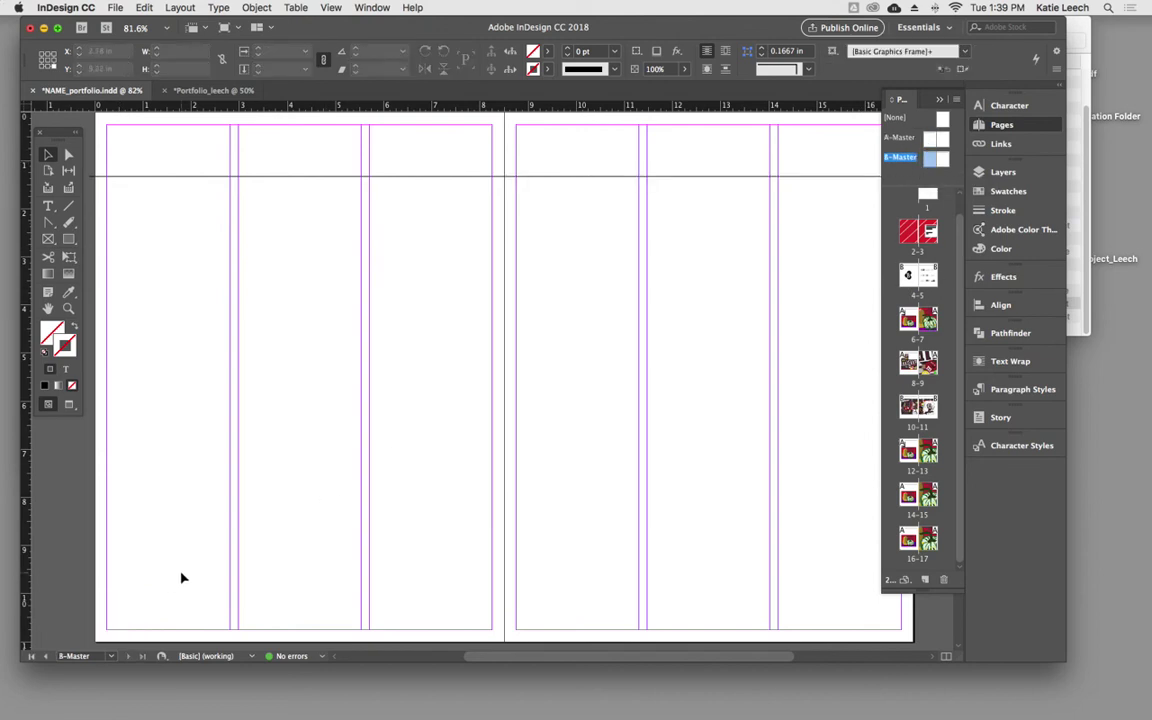
Step: Paste the page-number frame at B-Master's bottom-left and duplicate it to the right page's corner
key("super+v")
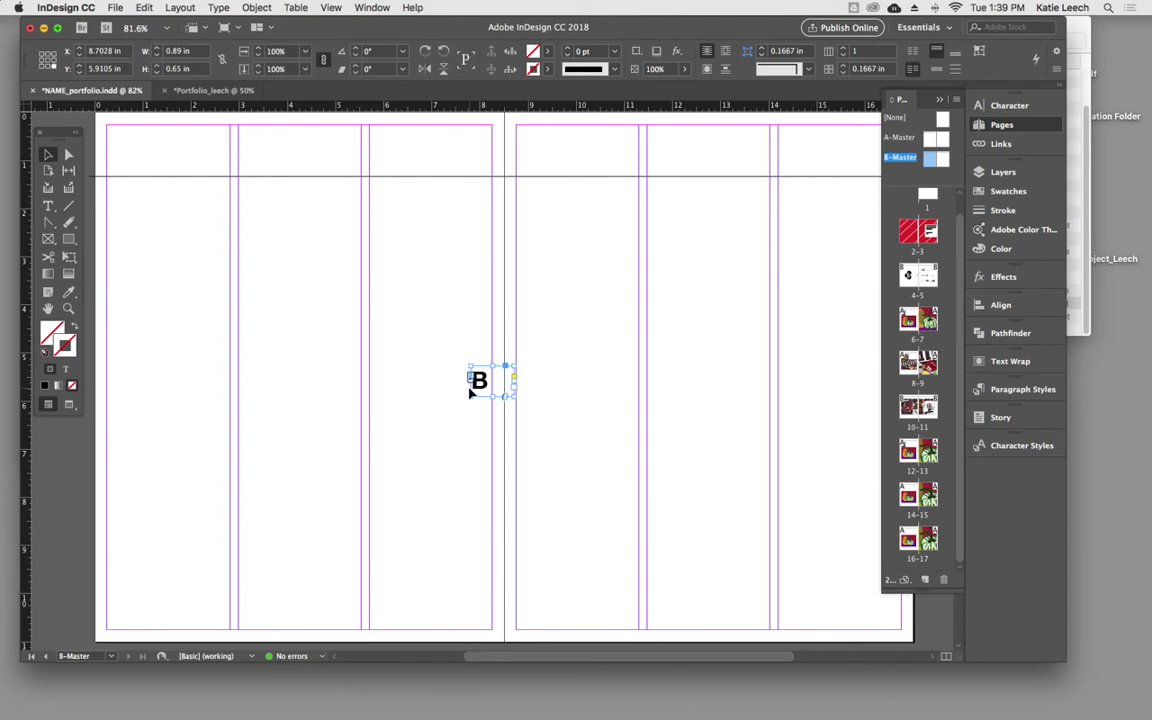
left_click_drag(477, 382, 452, 619)
left_click_drag(532, 522, 388, 465)
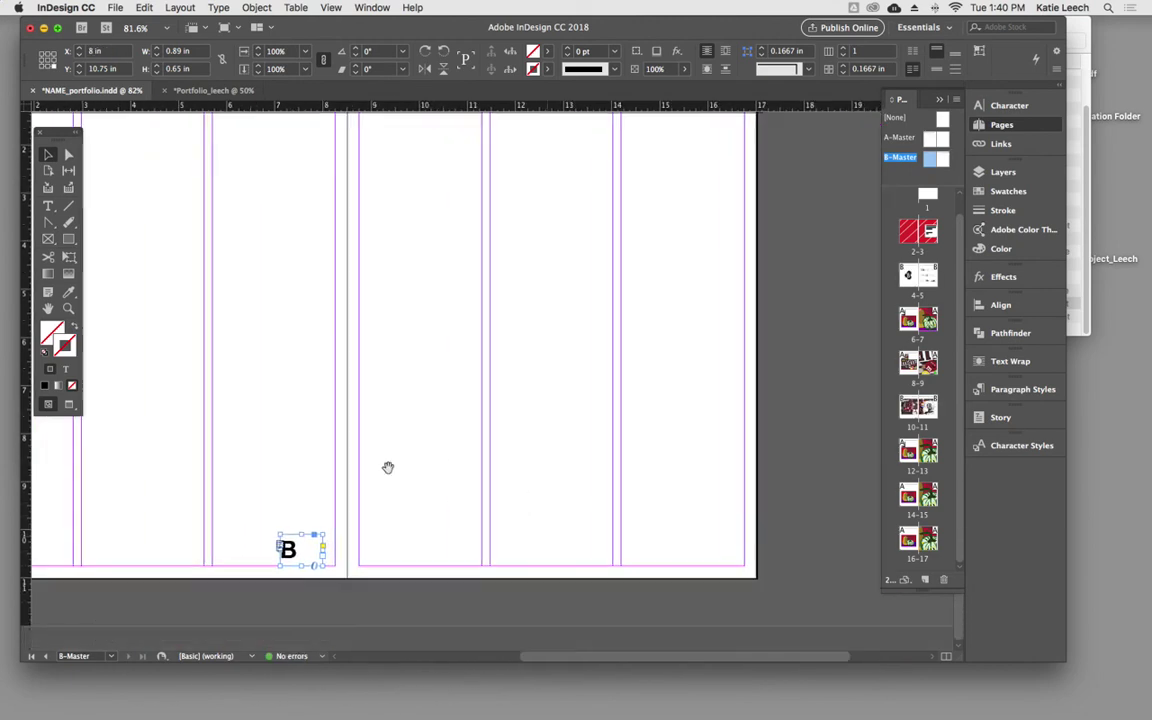
left_click_drag(290, 543, 712, 560)
scroll(785, 429, "left", 5)
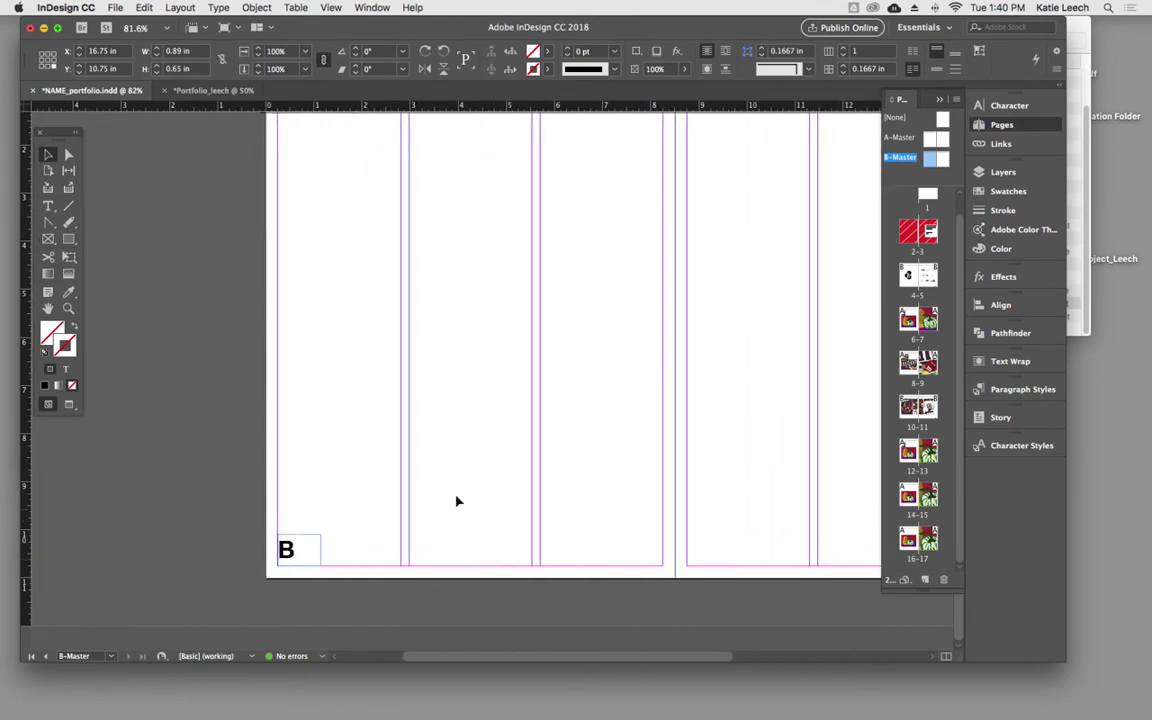
scroll(458, 501, "right", 5)
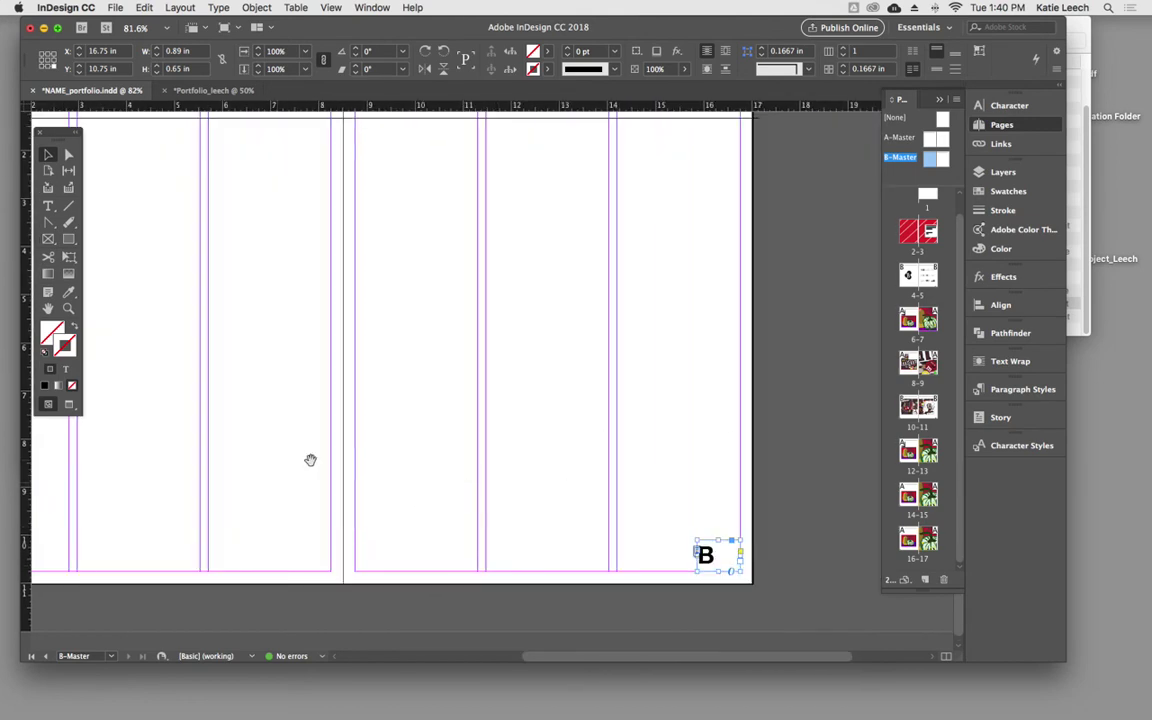
Step: Right-align the copied B marker and zoom out to view the whole spread
double_click(733, 550)
left_click_drag(728, 552, 648, 560)
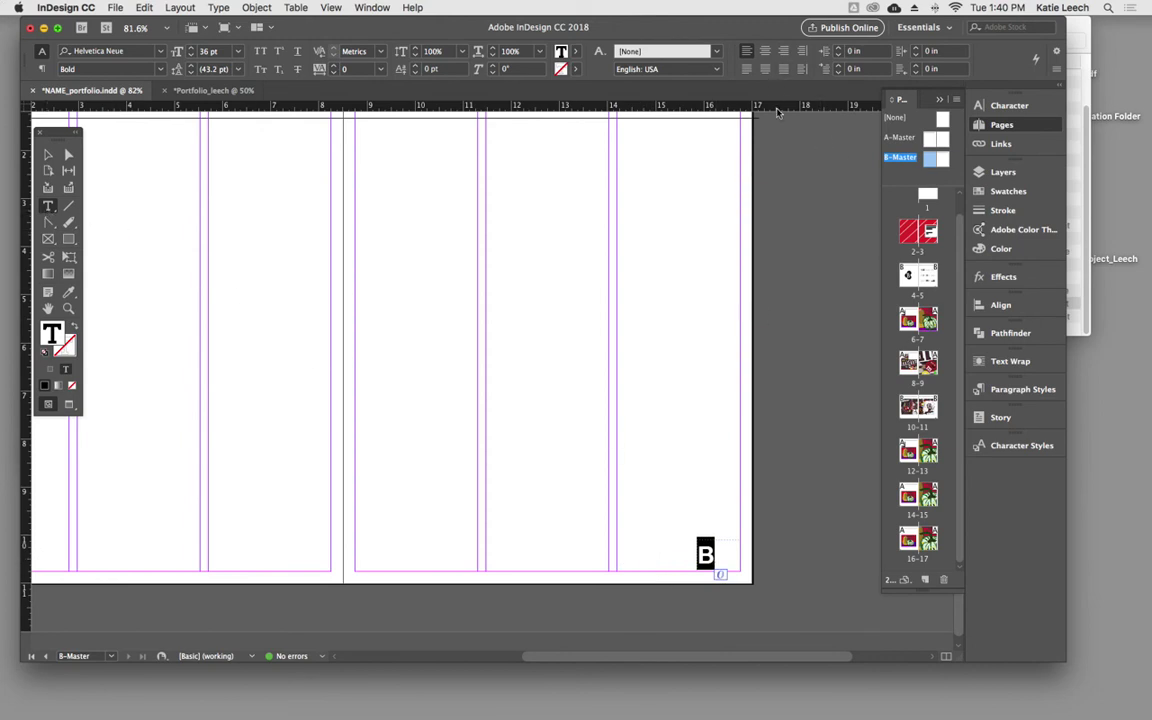
key("super+shift+r")
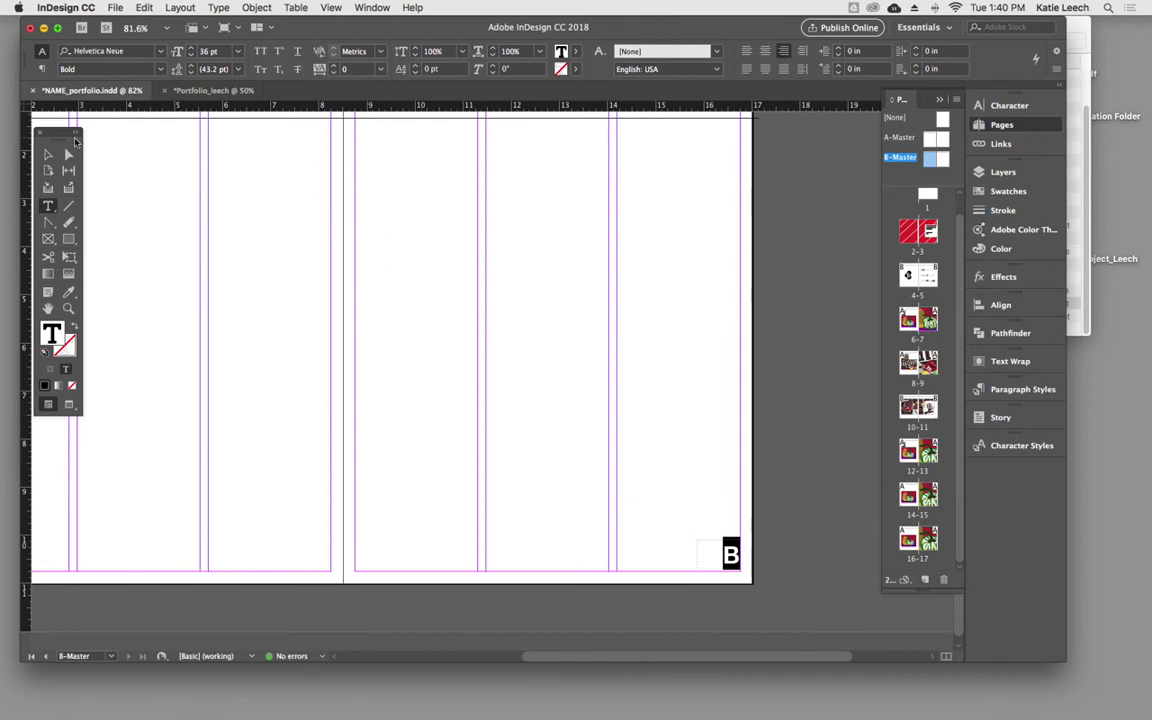
key("Escape")
left_click_drag(417, 301, 576, 239)
key("super+minus")
key("super+minus")
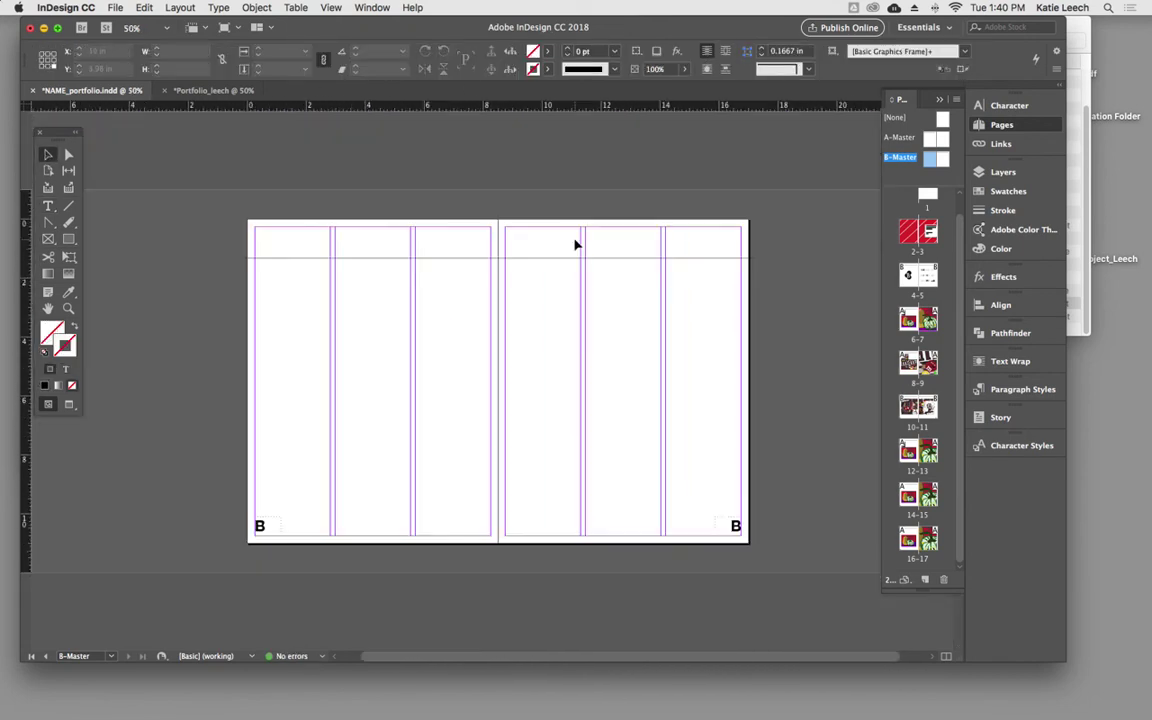
Step: On page 1, delete the white diagonal lines at all four corners around the page
double_click(899, 139)
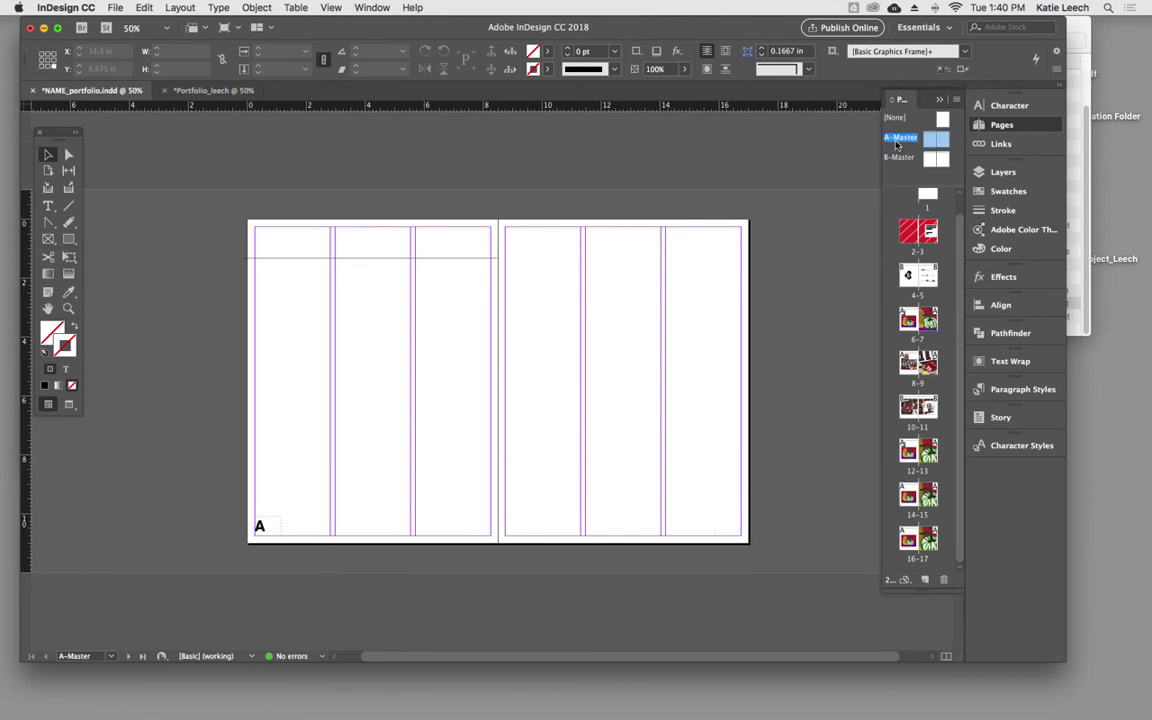
double_click(927, 198)
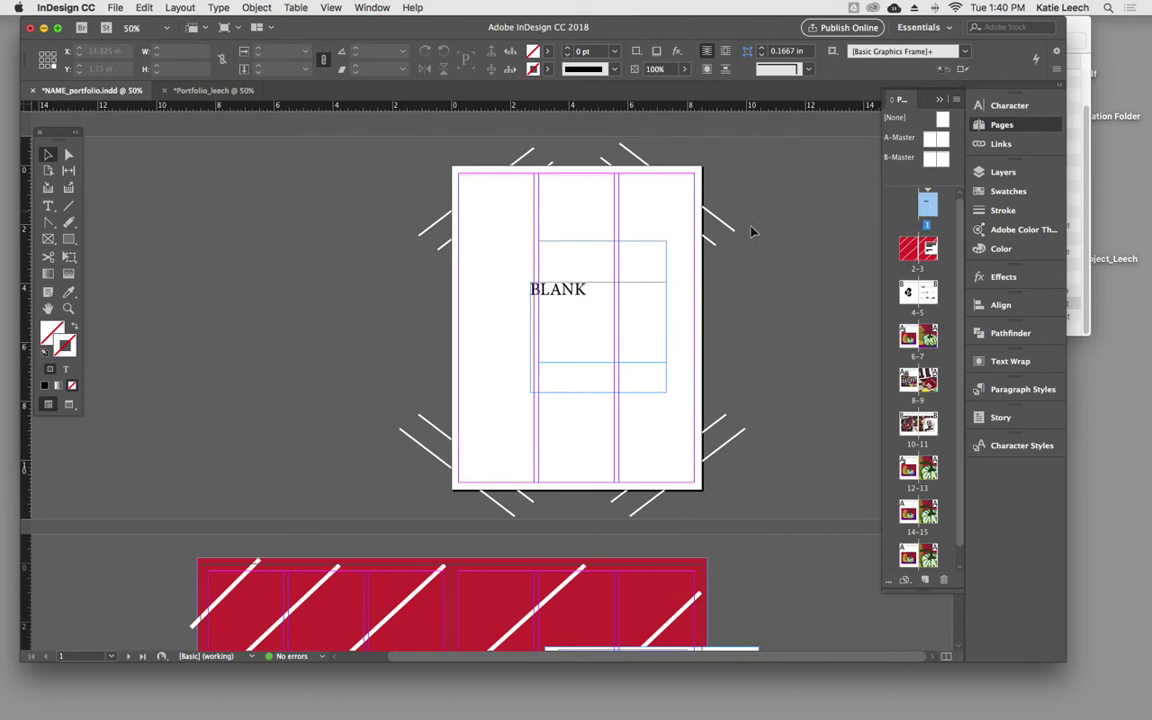
left_click_drag(740, 432, 715, 391)
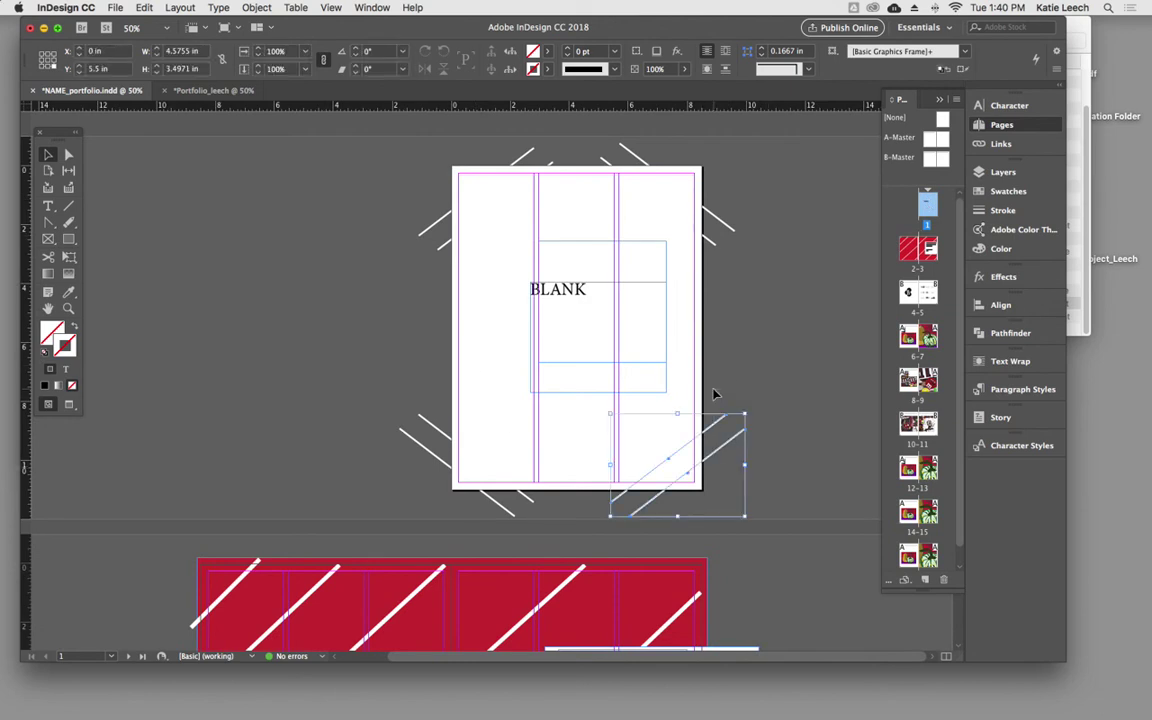
key("BackSpace")
left_click_drag(746, 264, 690, 182)
key("BackSpace")
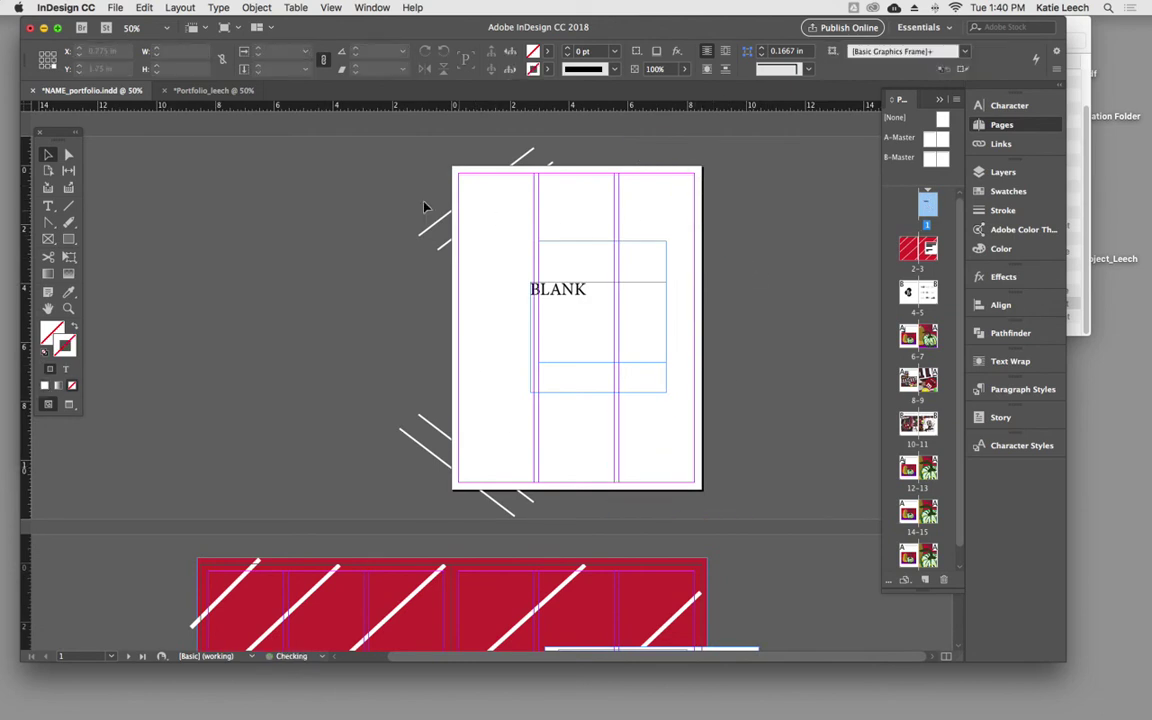
left_click_drag(381, 180, 440, 286)
key("BackSpace")
left_click_drag(404, 384, 455, 470)
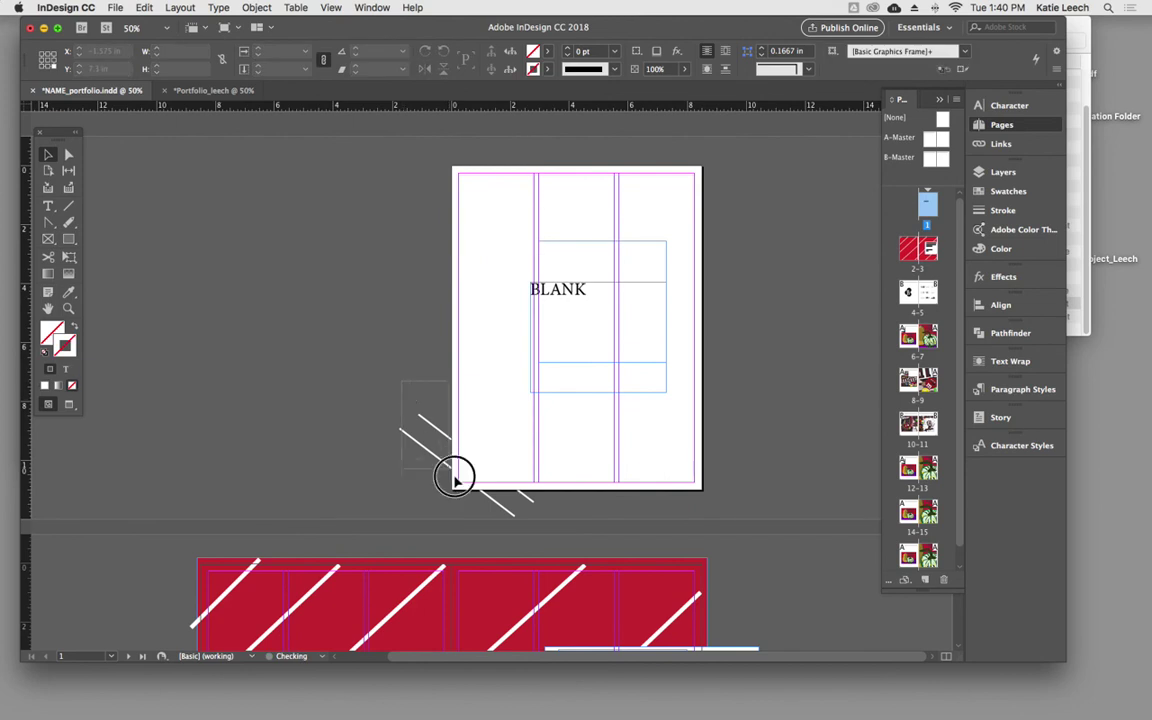
key("BackSpace")
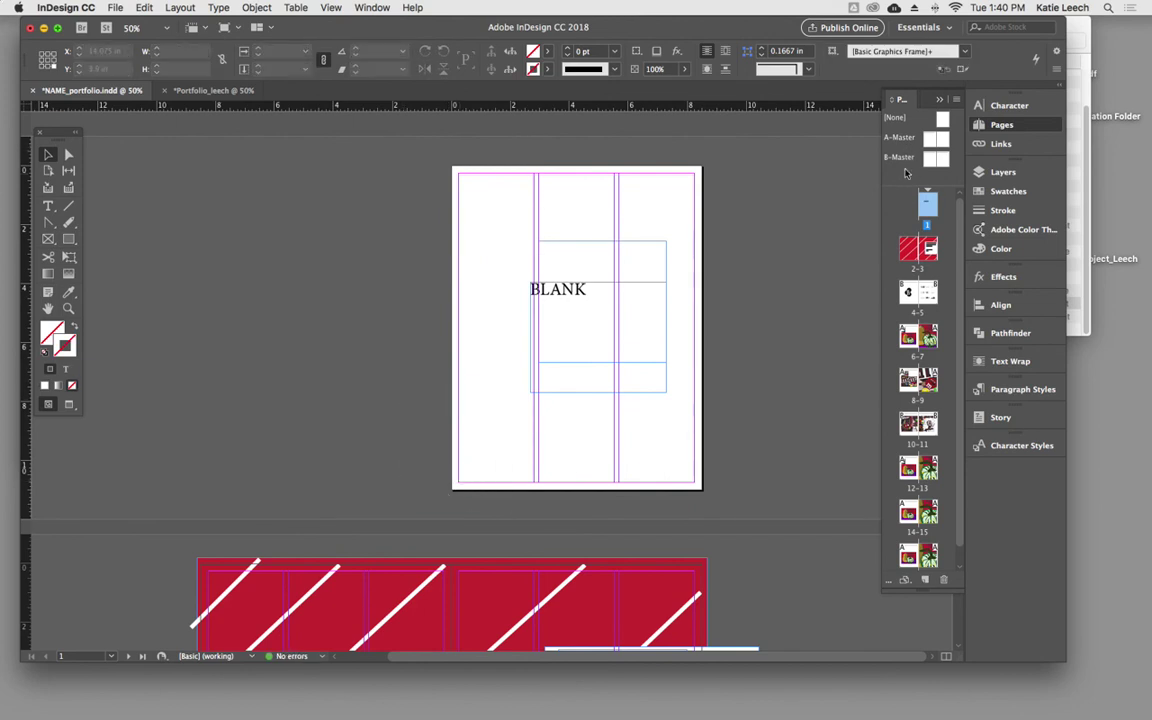
Step: Scroll from page 1 down to the CITYSCAPE STUDY spread 14–15, checking each page number
scroll(593, 409, "down", 10)
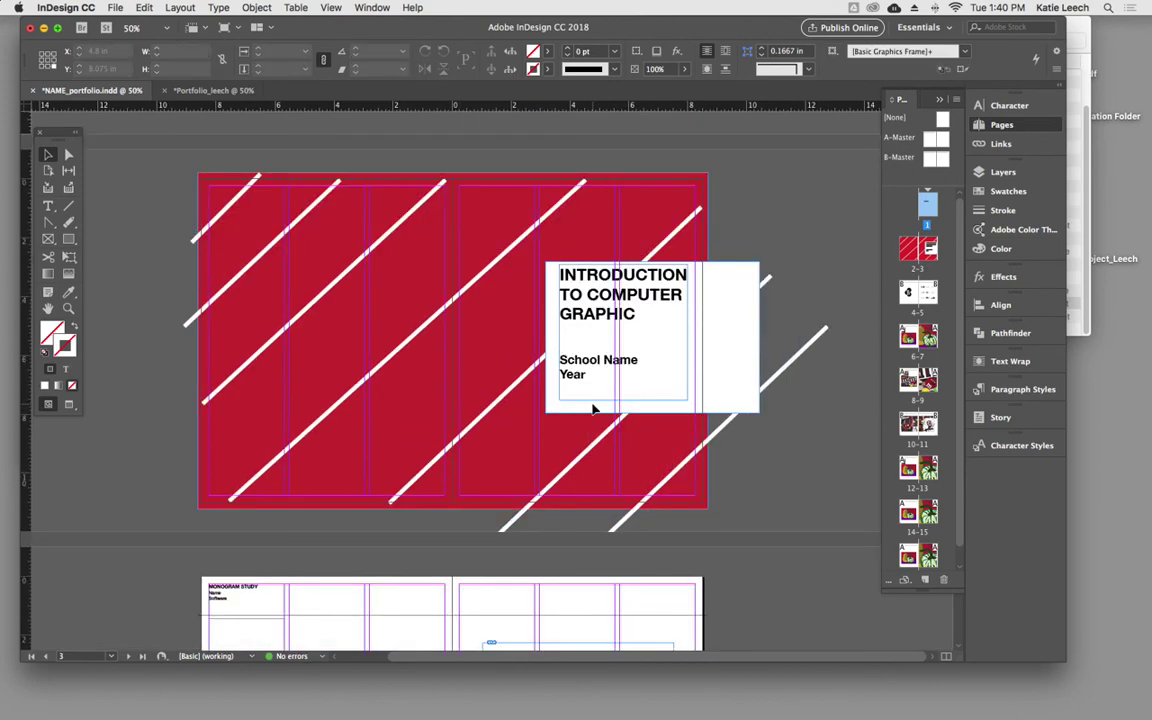
scroll(690, 480, "down", 8)
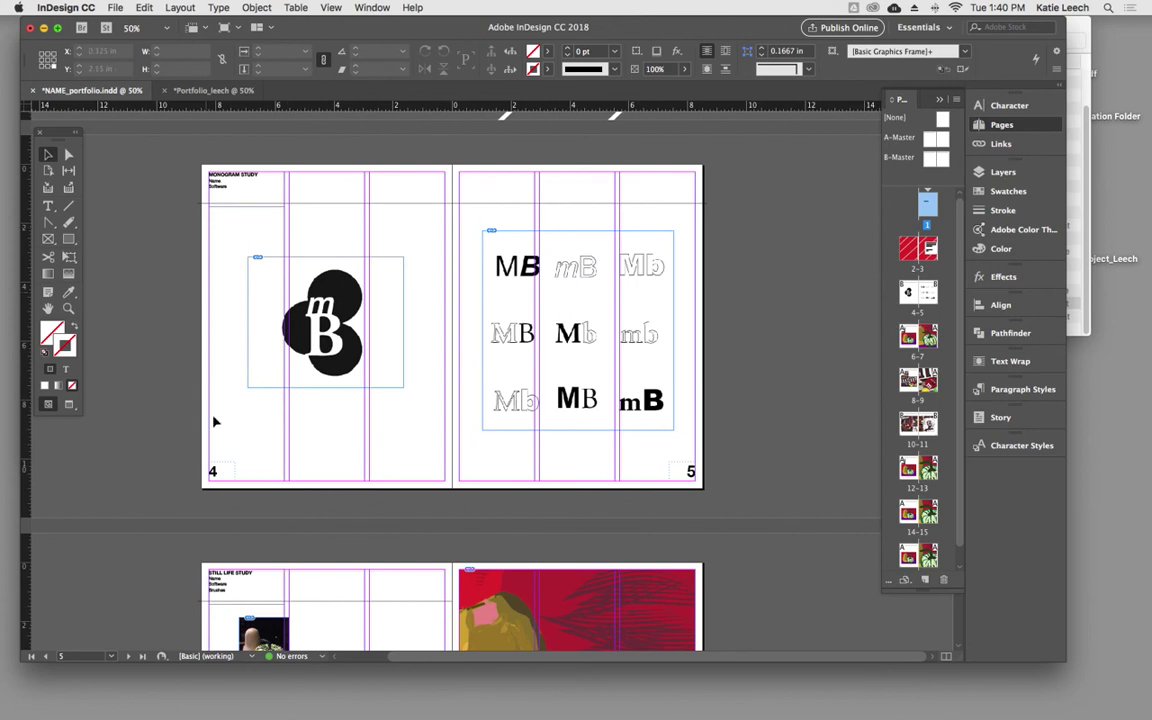
scroll(652, 487, "down", 5)
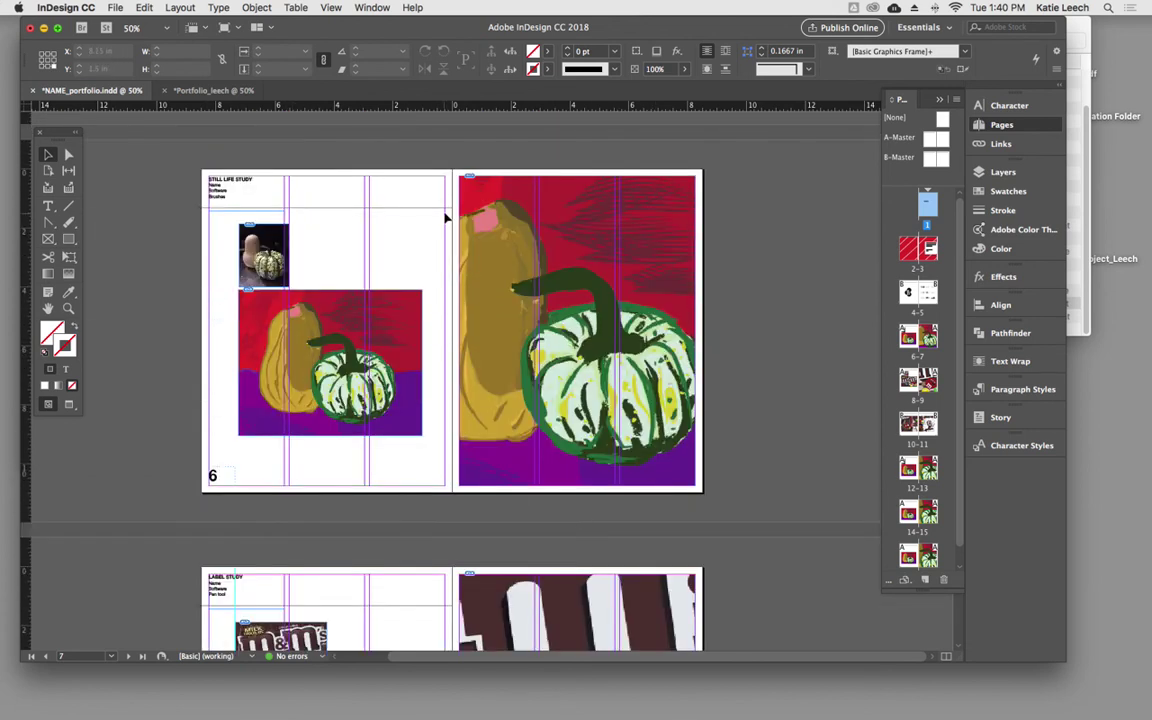
scroll(253, 479, "down", 5)
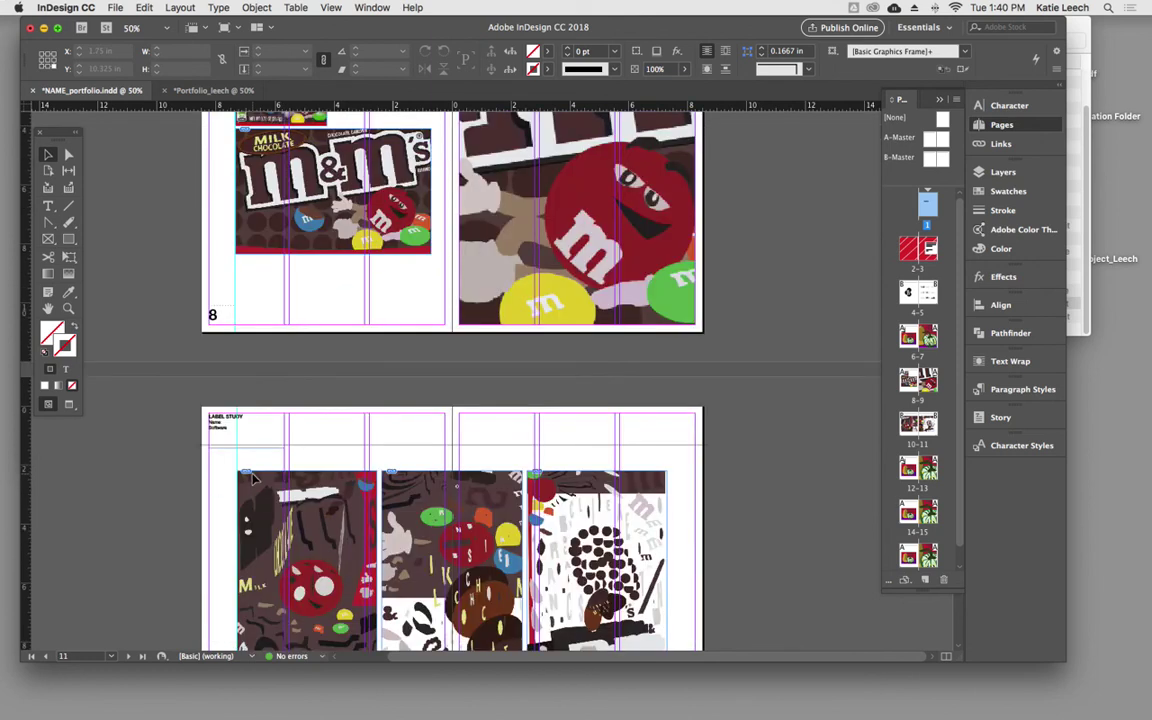
scroll(253, 479, "down", 5)
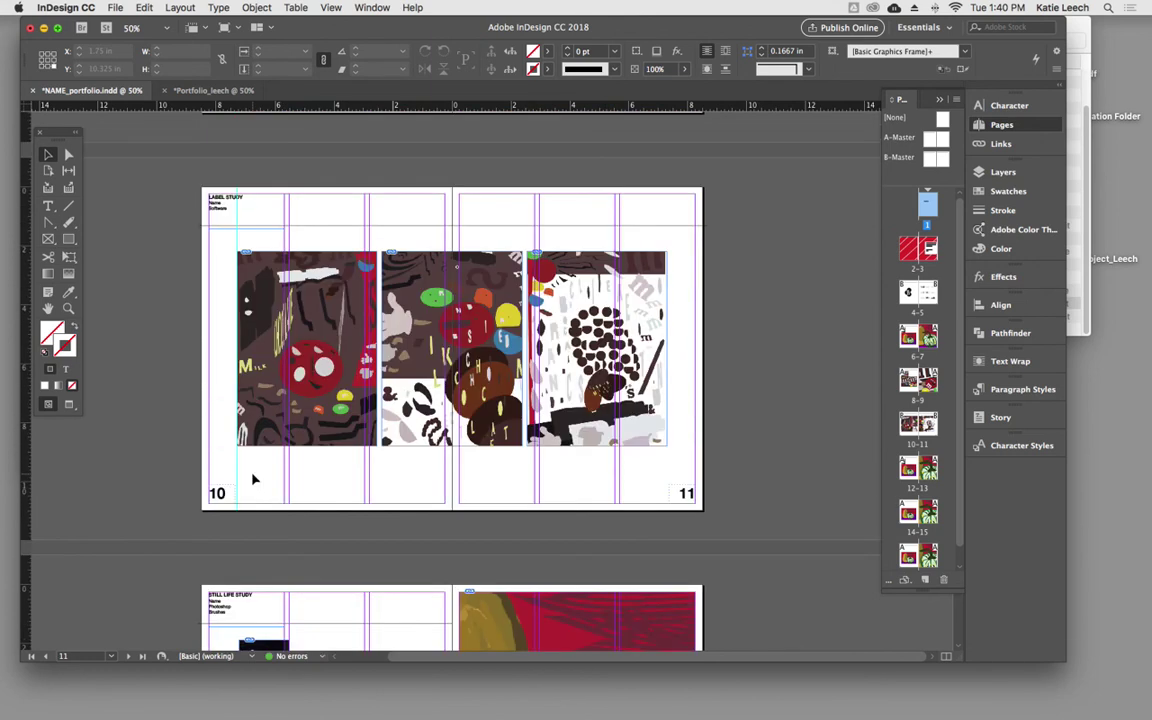
scroll(253, 479, "down", 5)
scroll(253, 479, "down", 5)
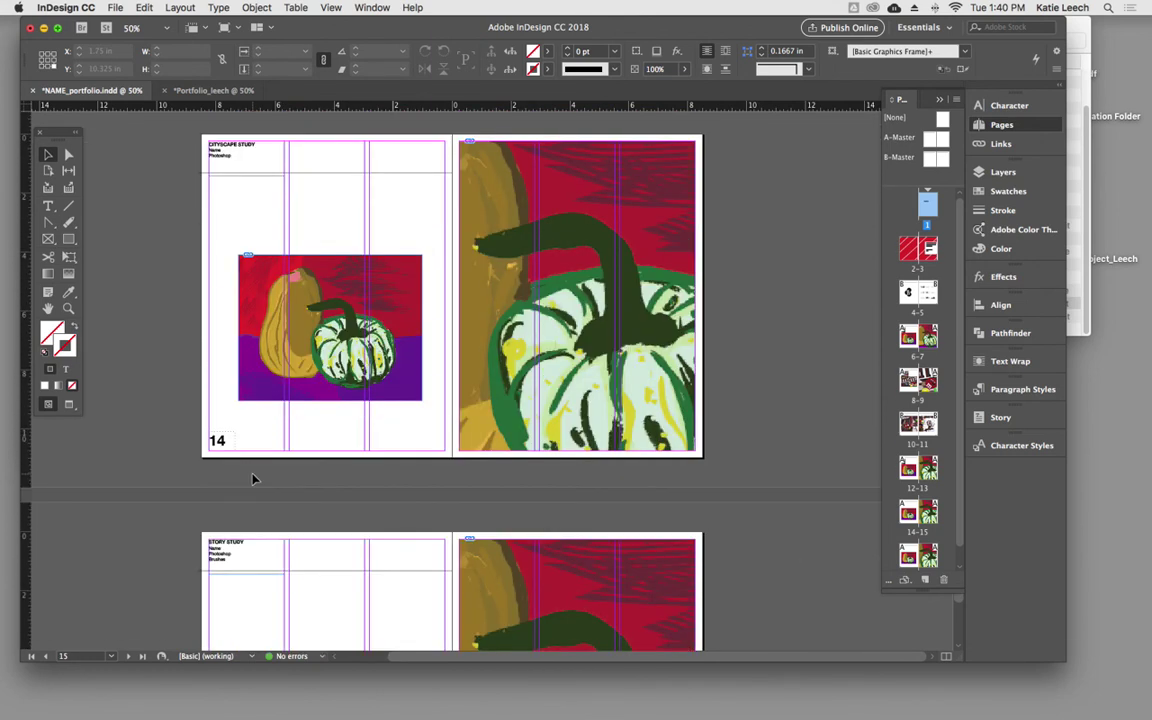
Step: Switch to Preview screen mode and scroll up through the earlier spreads
key("w")
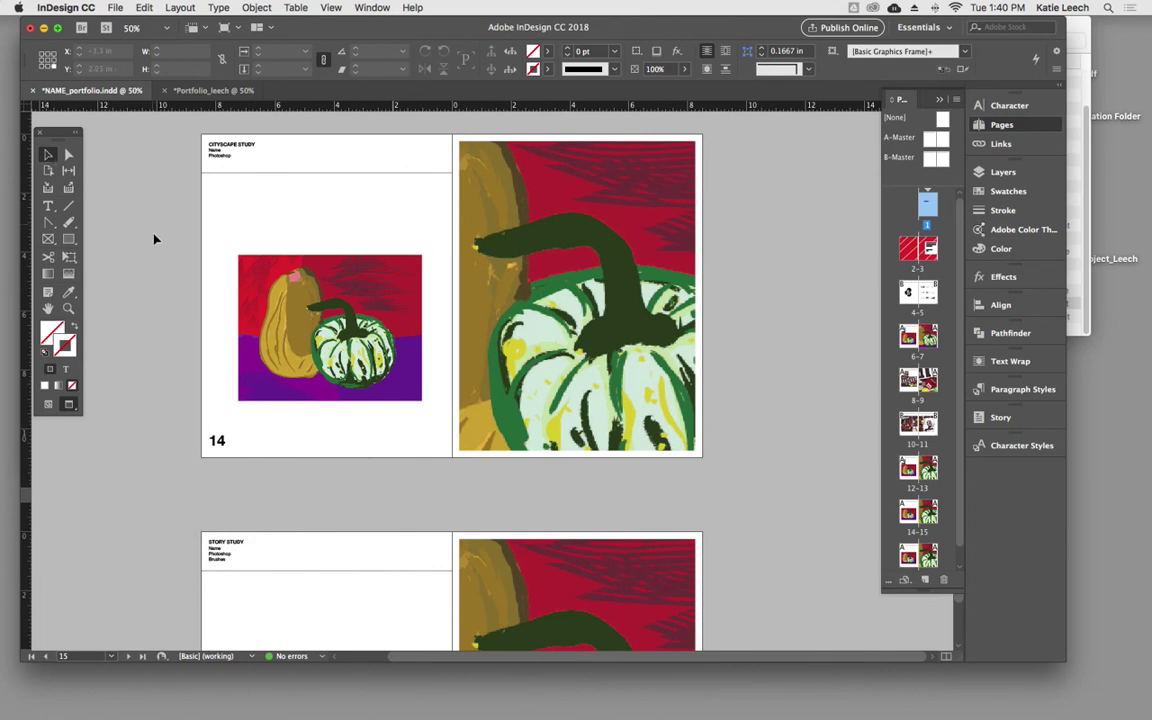
scroll(154, 239, "up", 1)
scroll(154, 239, "up", 8)
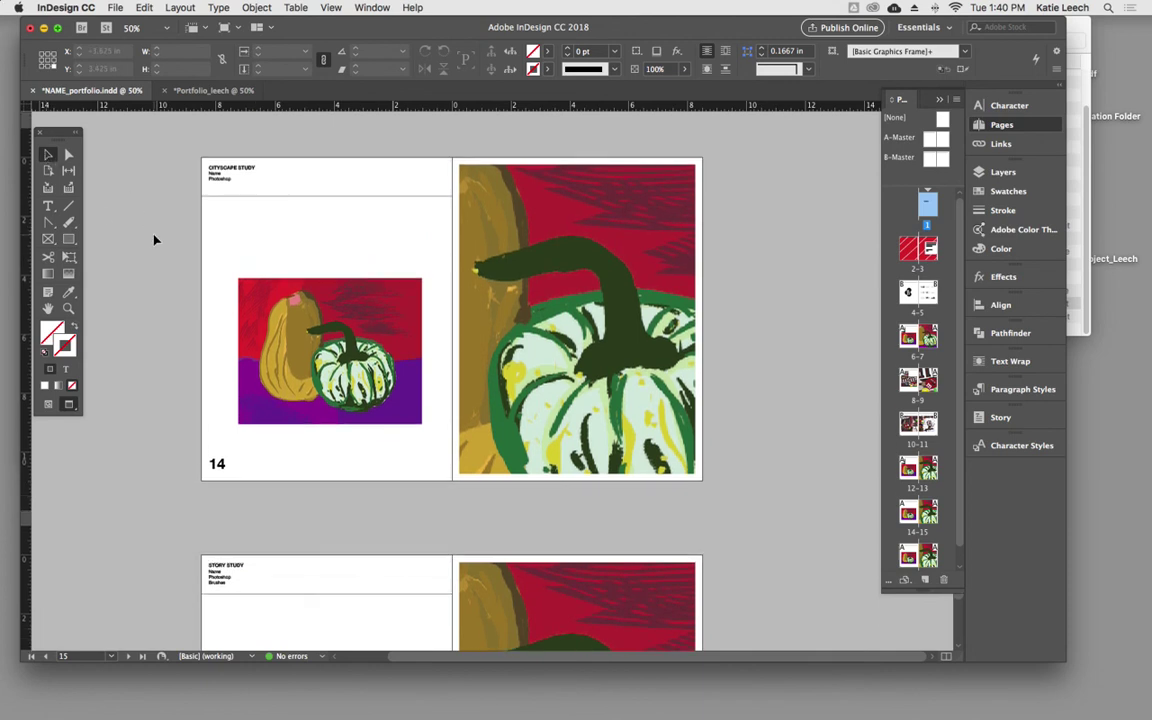
scroll(154, 239, "up", 20)
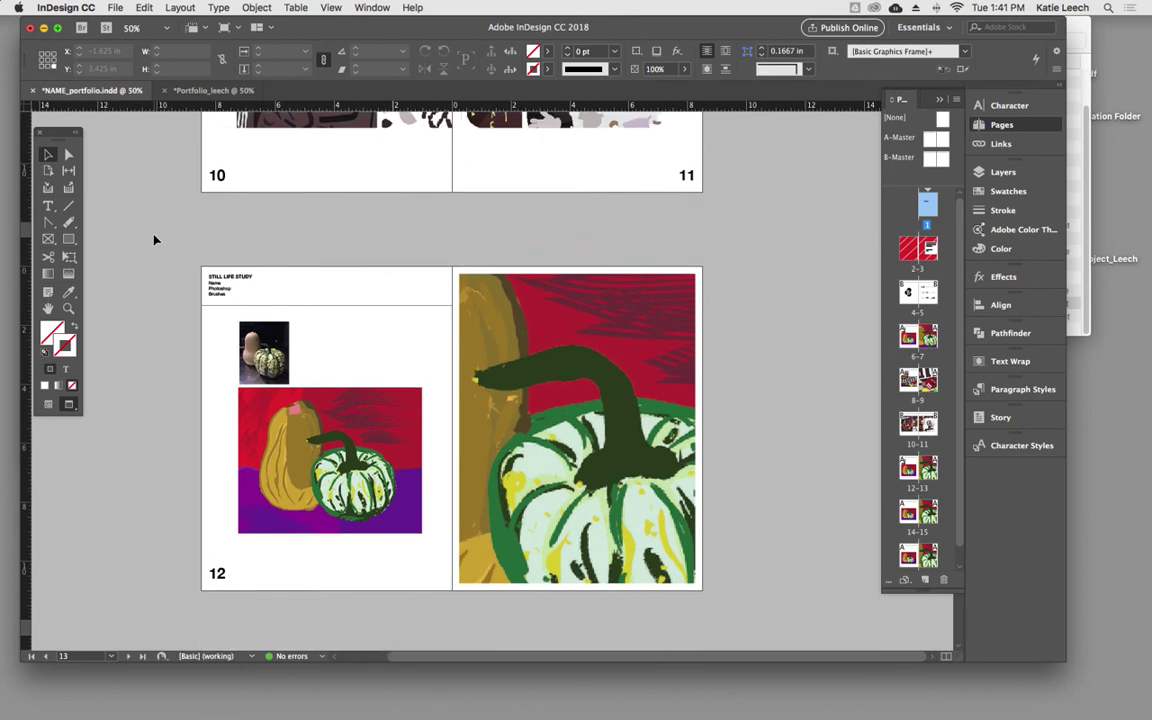
scroll(154, 239, "up", 20)
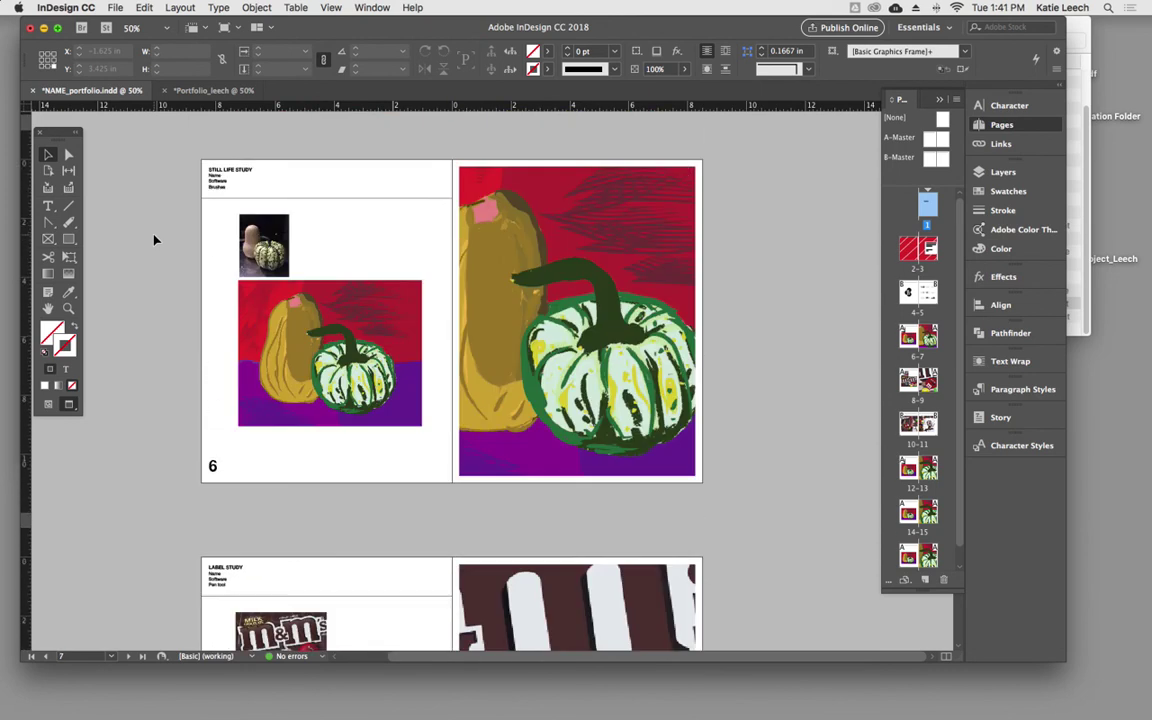
scroll(154, 239, "up", 3)
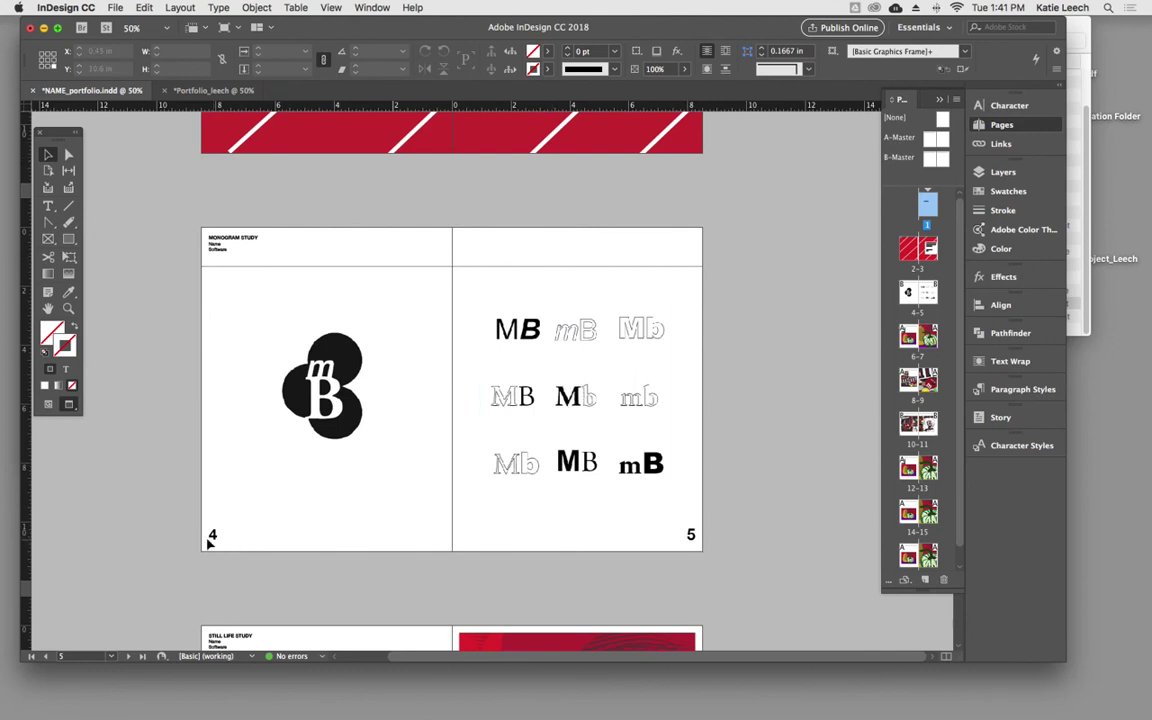
scroll(601, 196, "up", 4)
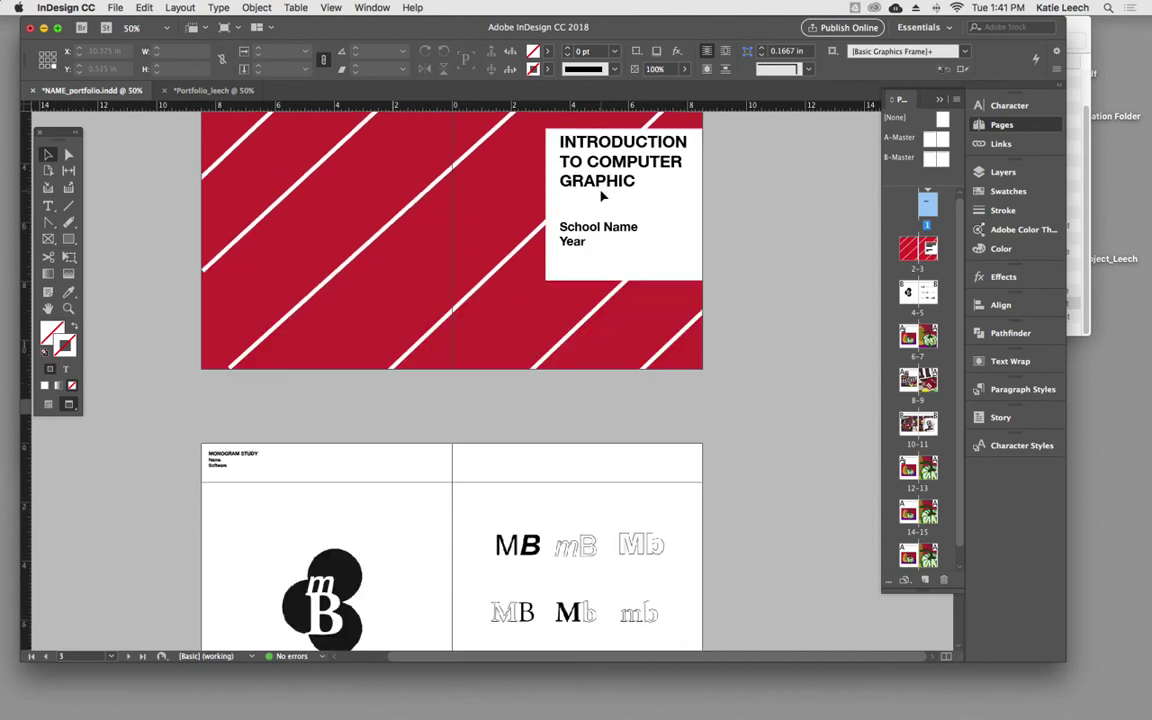
Step: Scroll back down to the spread showing pages 10–11, then switch to the screen recorder app
scroll(601, 196, "down", 10)
scroll(601, 196, "down", 2)
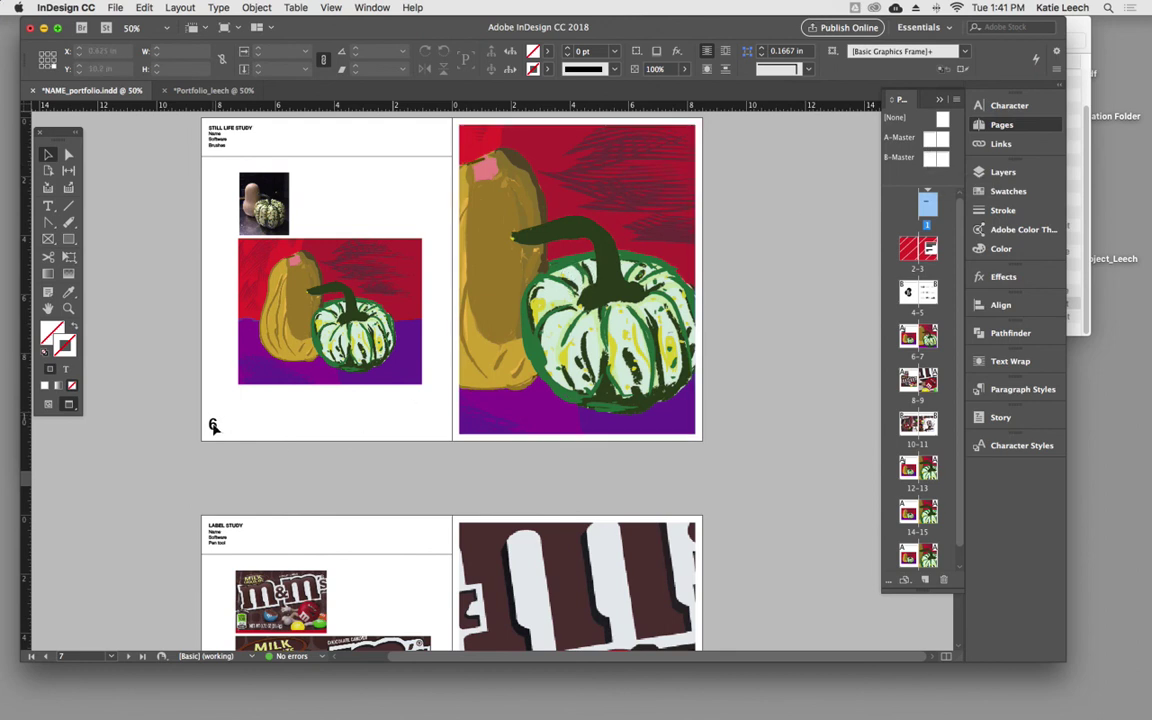
scroll(277, 426, "down", 9)
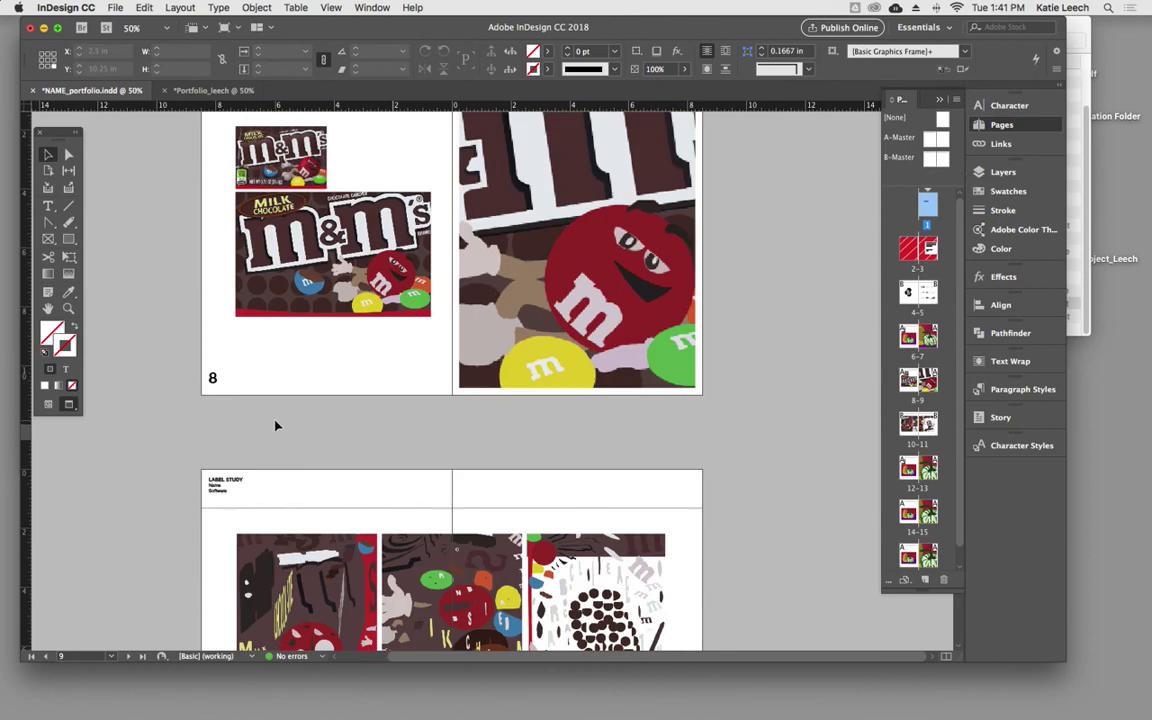
scroll(277, 426, "down", 8)
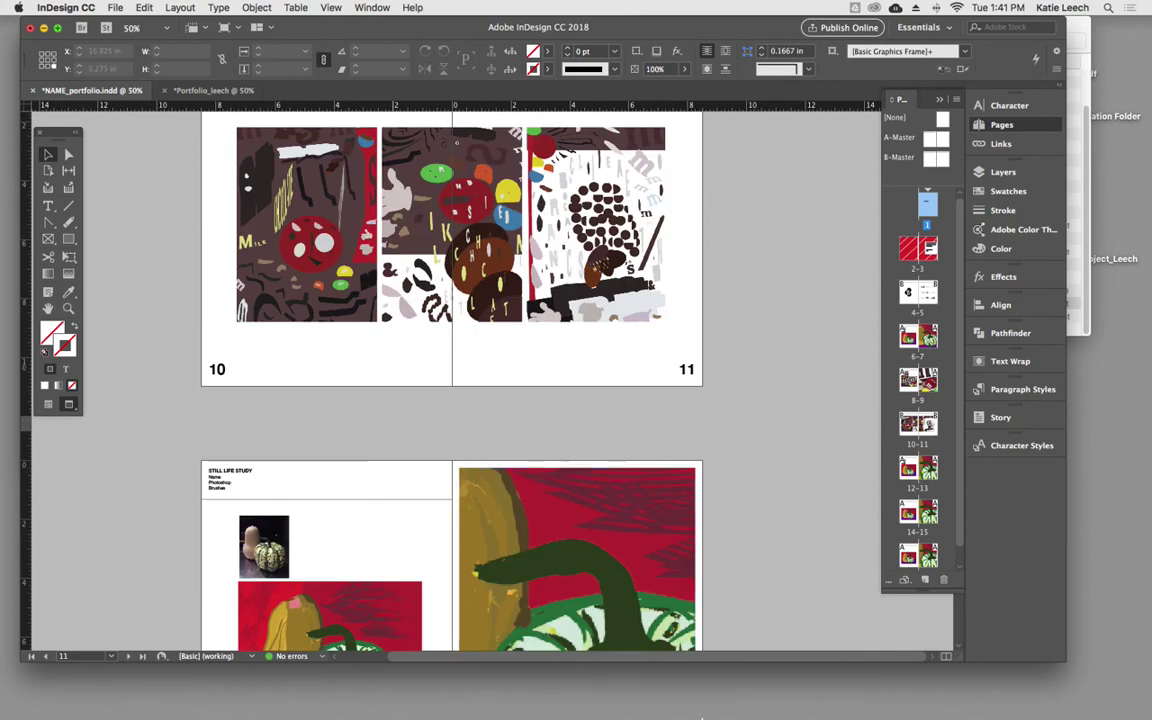
left_click(962, 690)
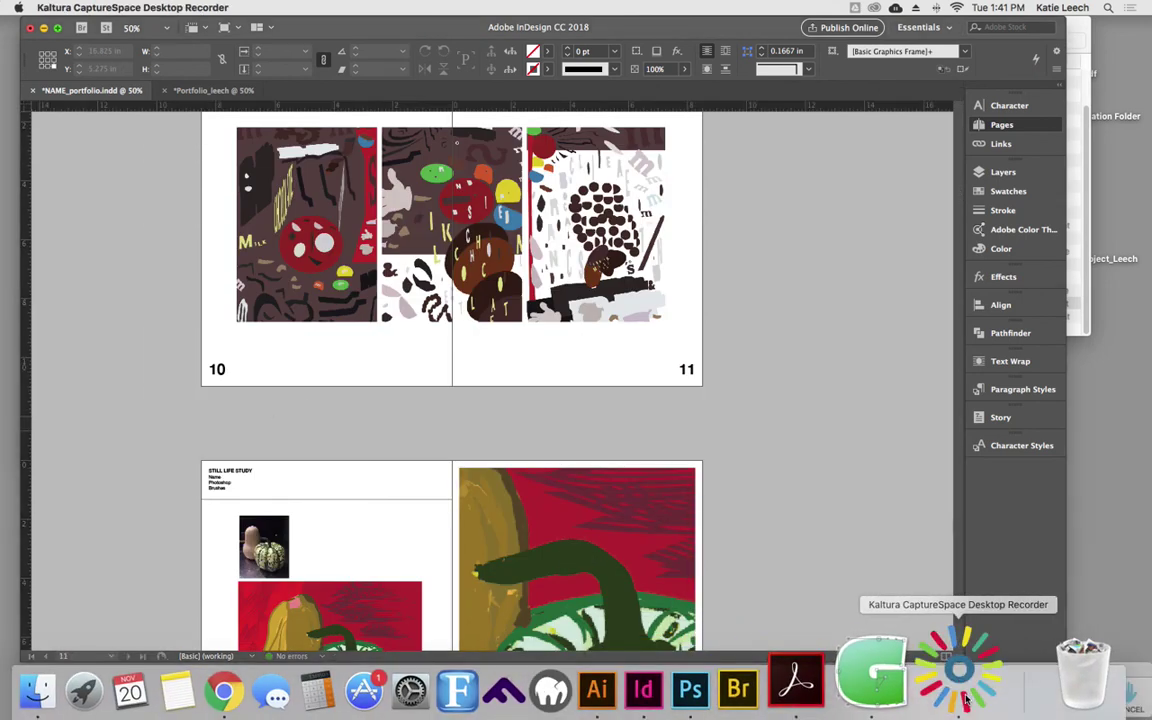